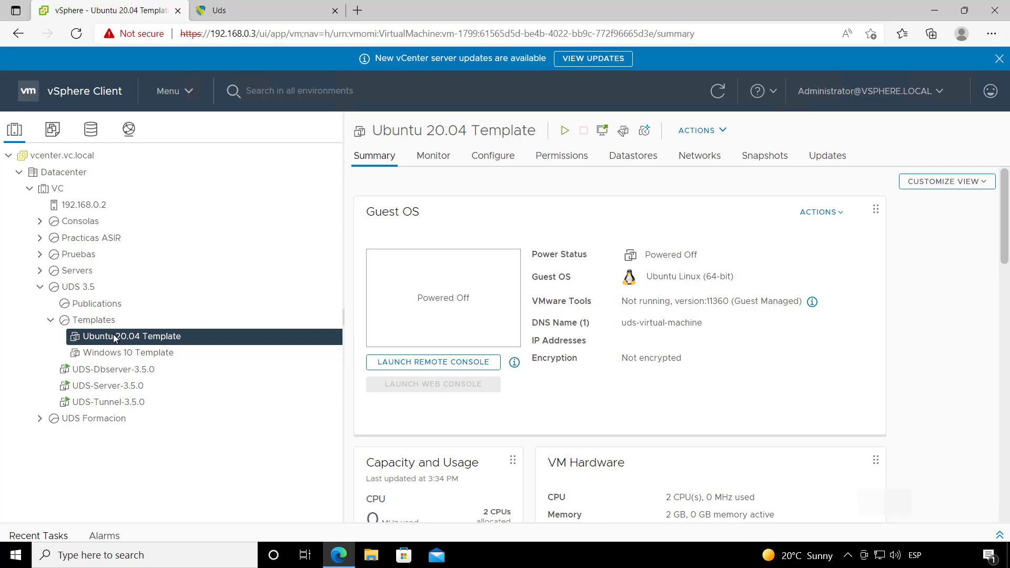
# Step: Confirm the UDS-Server-3.5.0 VM is running at 192.168.0.10, then bring up the UDS login page
pyautogui.click(122, 388)
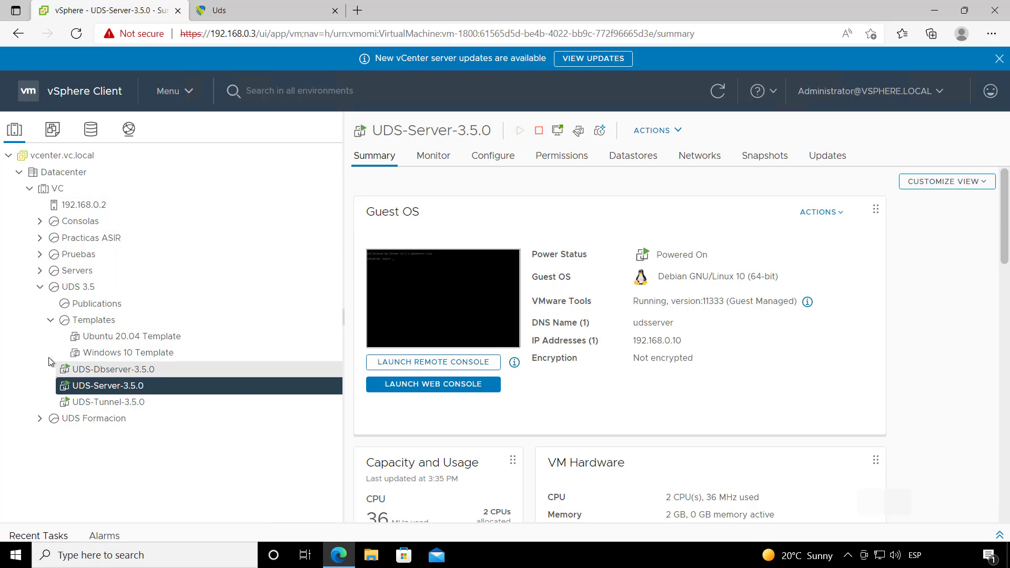
pyautogui.click(252, 10)
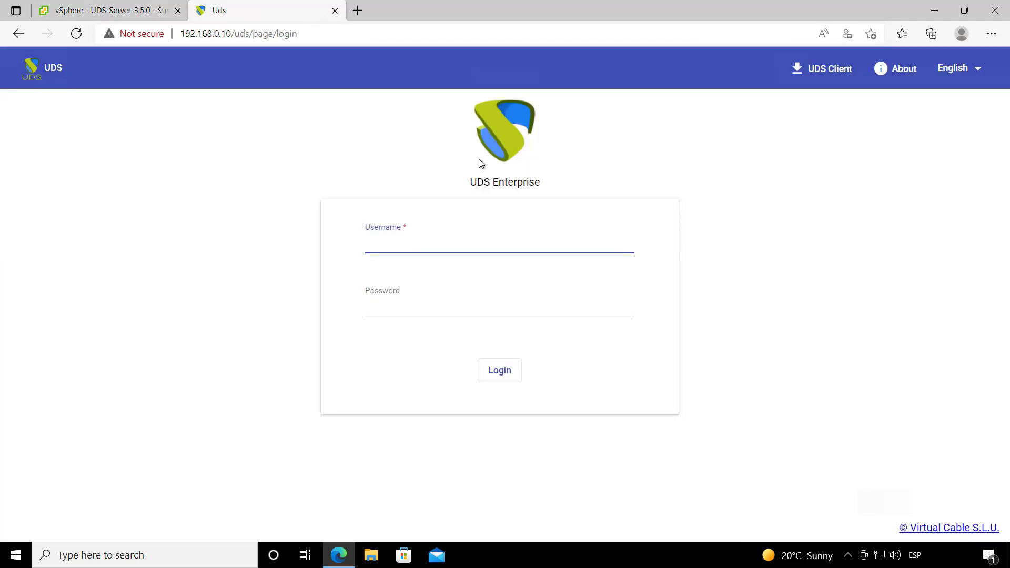
# Step: Sign in to UDS Enterprise with the saved admin username and its password
pyautogui.click(380, 243)
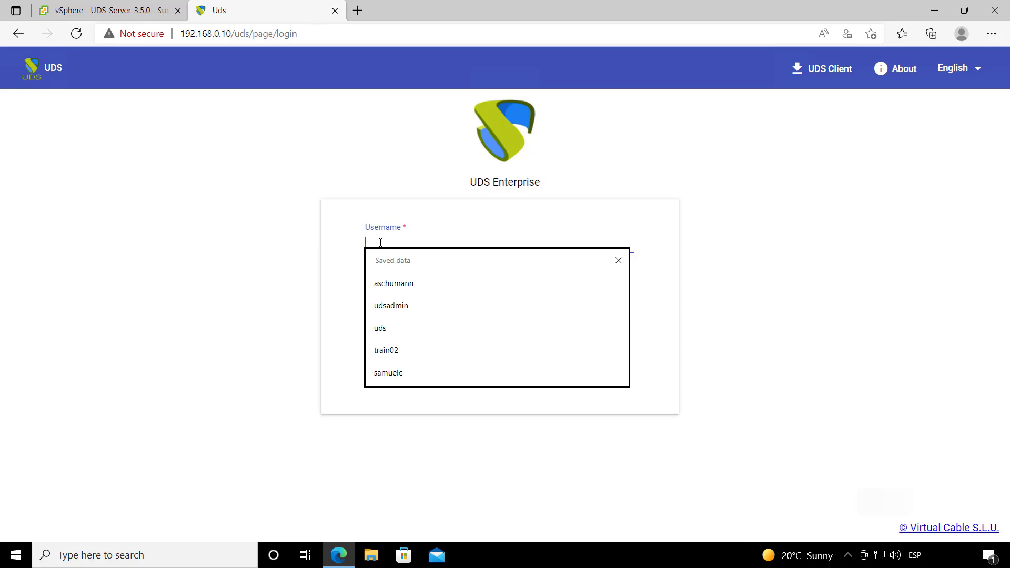
pyautogui.write('ud')
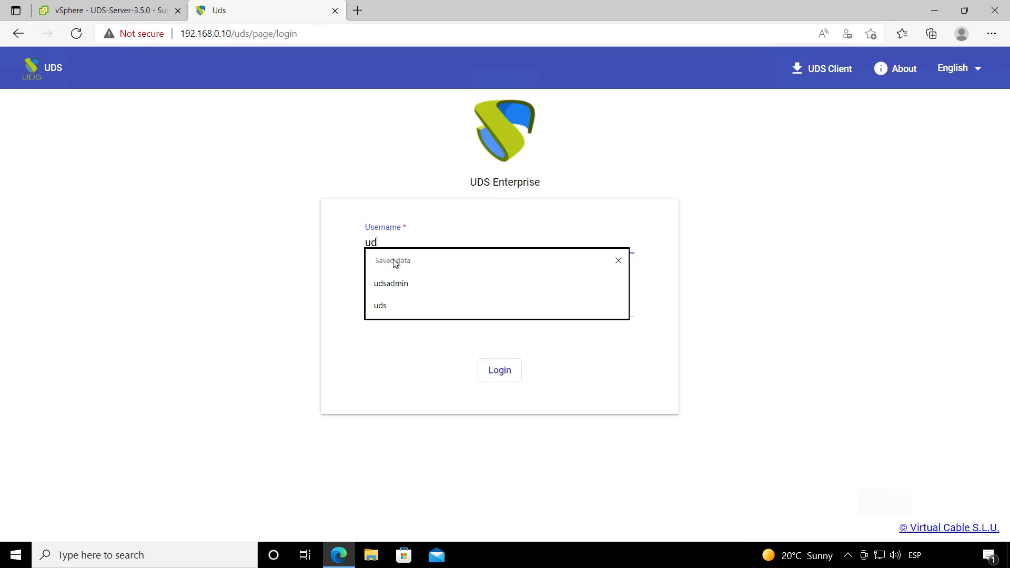
pyautogui.click(405, 287)
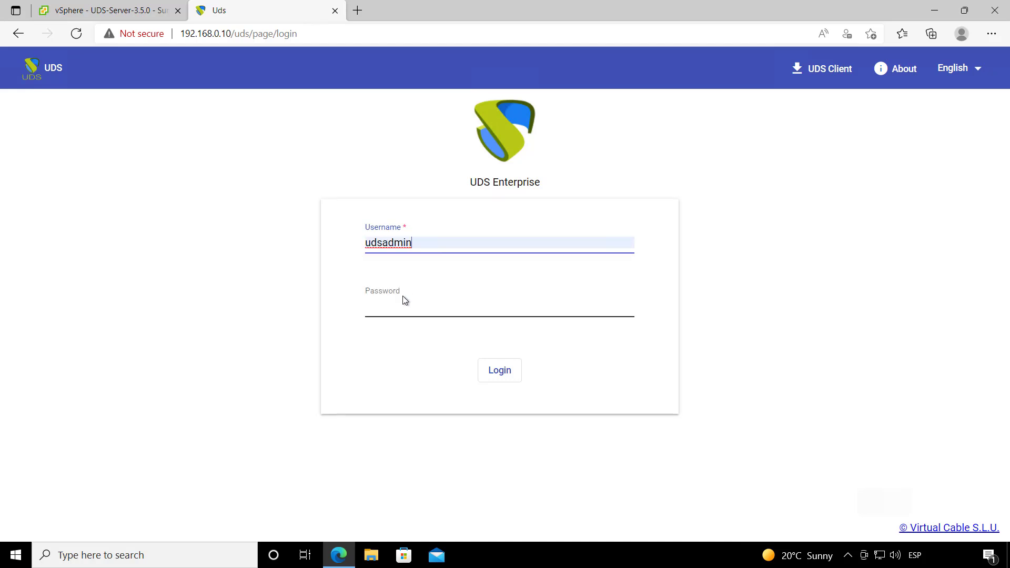
pyautogui.click(395, 309)
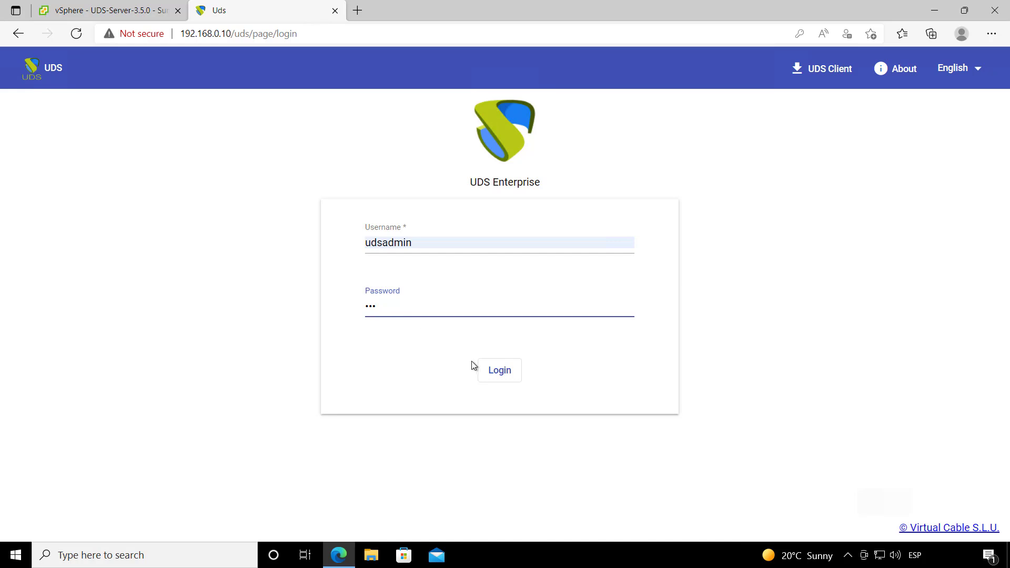
pyautogui.click(496, 372)
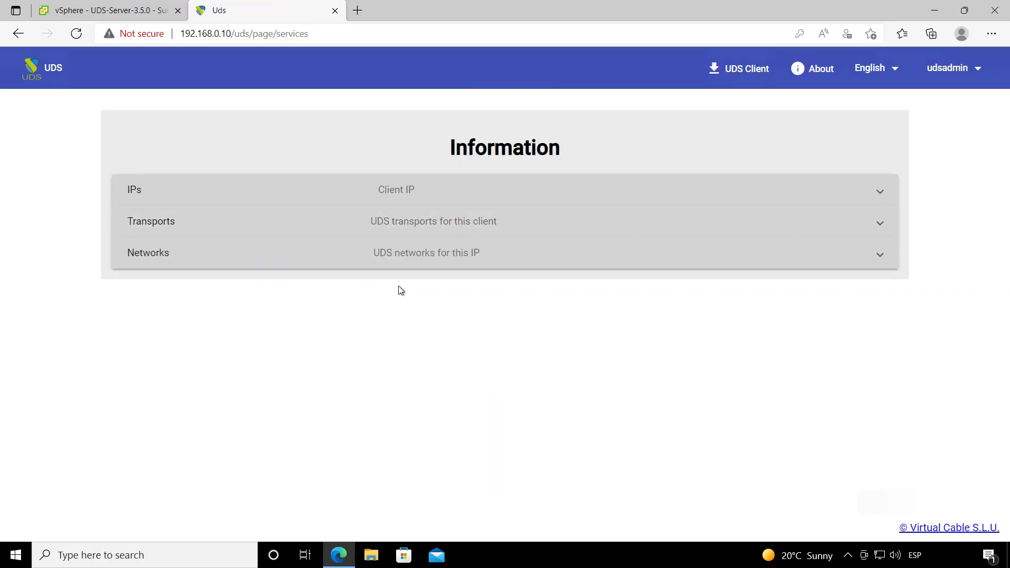
pyautogui.click(956, 73)
# Step: Go from the Dashboard to Services and list the provider types available to add
pyautogui.click(950, 103)
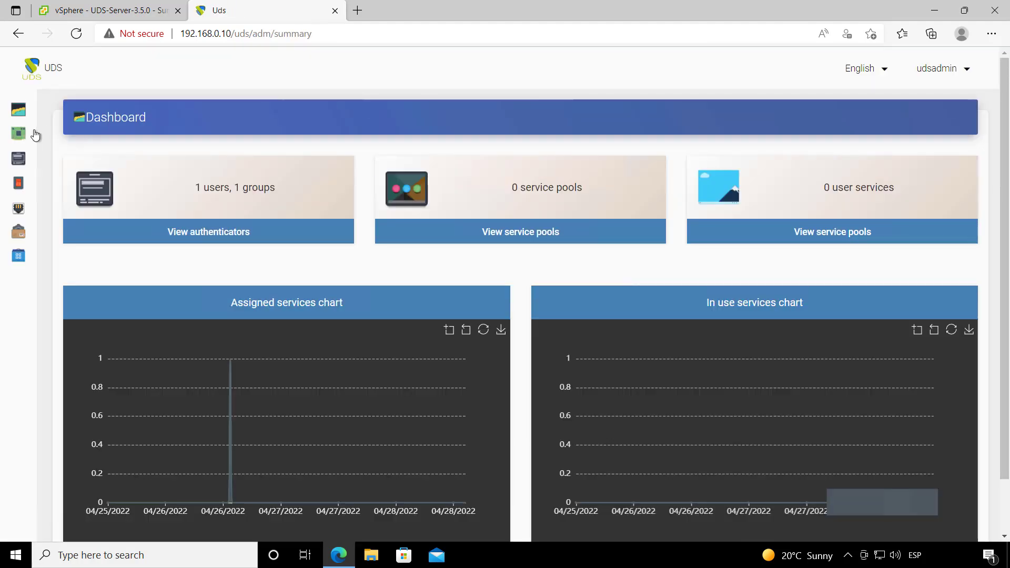
pyautogui.moveTo(79, 133)
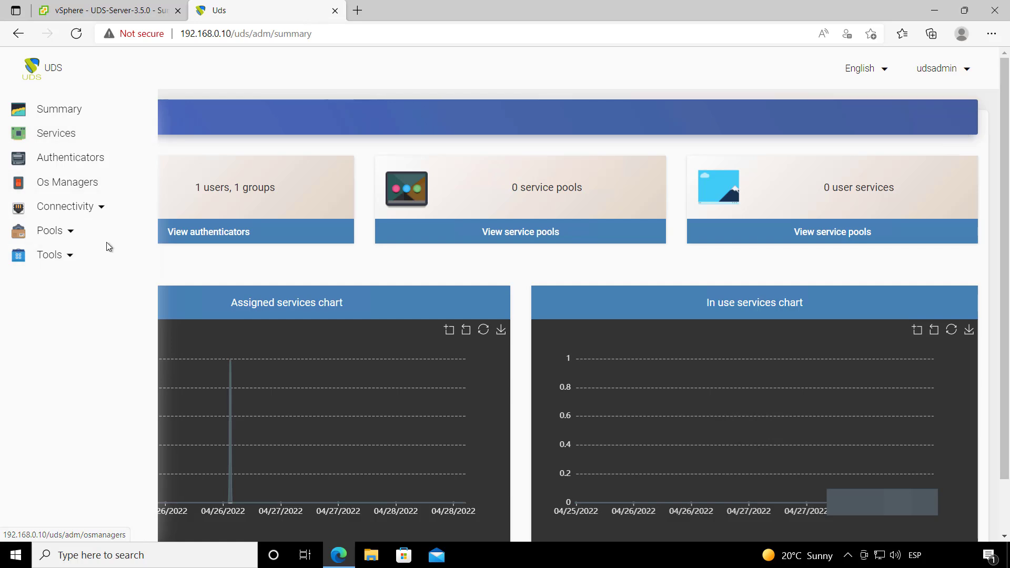
pyautogui.click(87, 136)
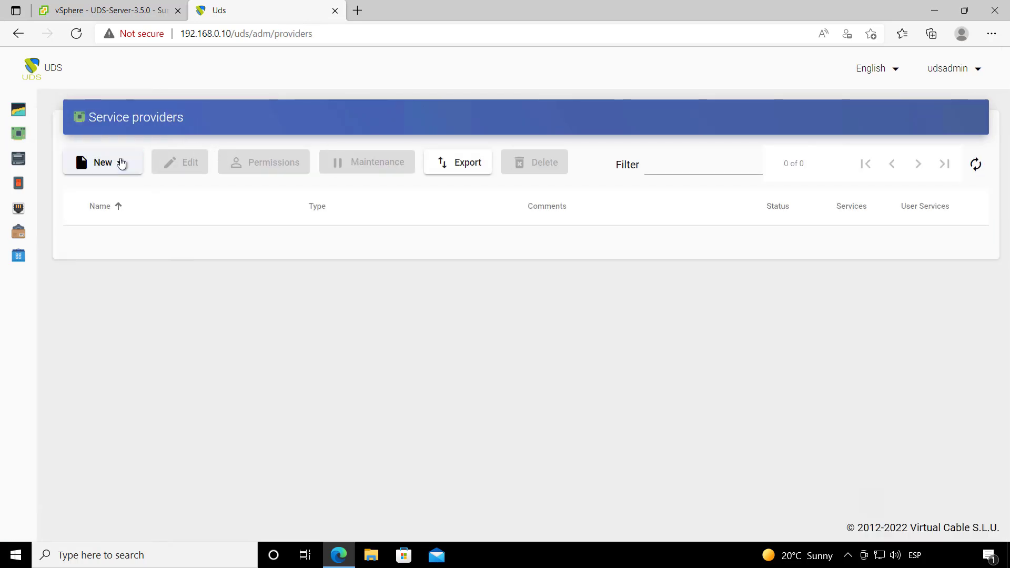
pyautogui.click(121, 163)
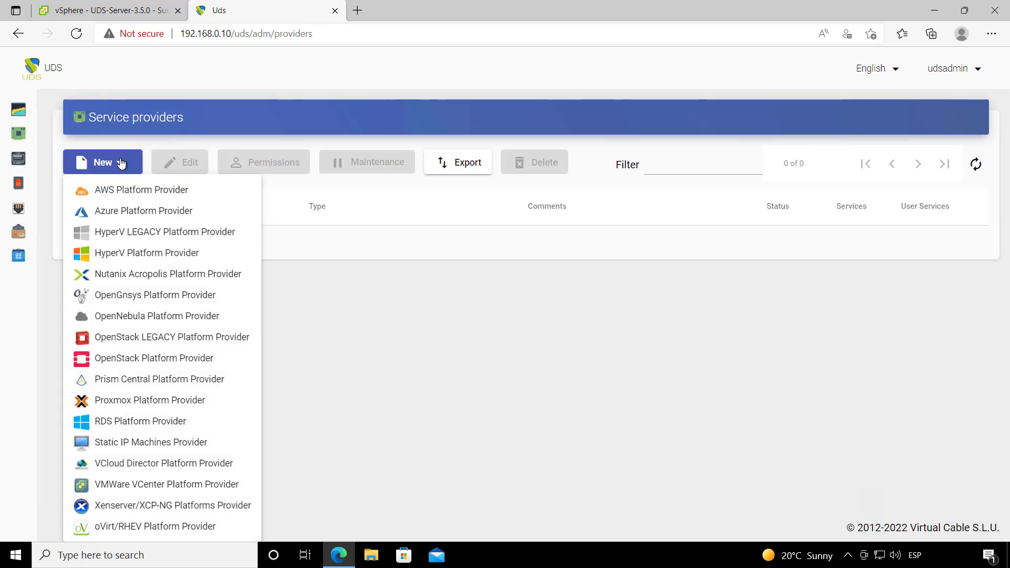
# Step: Start a VMware vCenter provider named WMWARE with host 192.168.0.3 and port 443
pyautogui.click(178, 487)
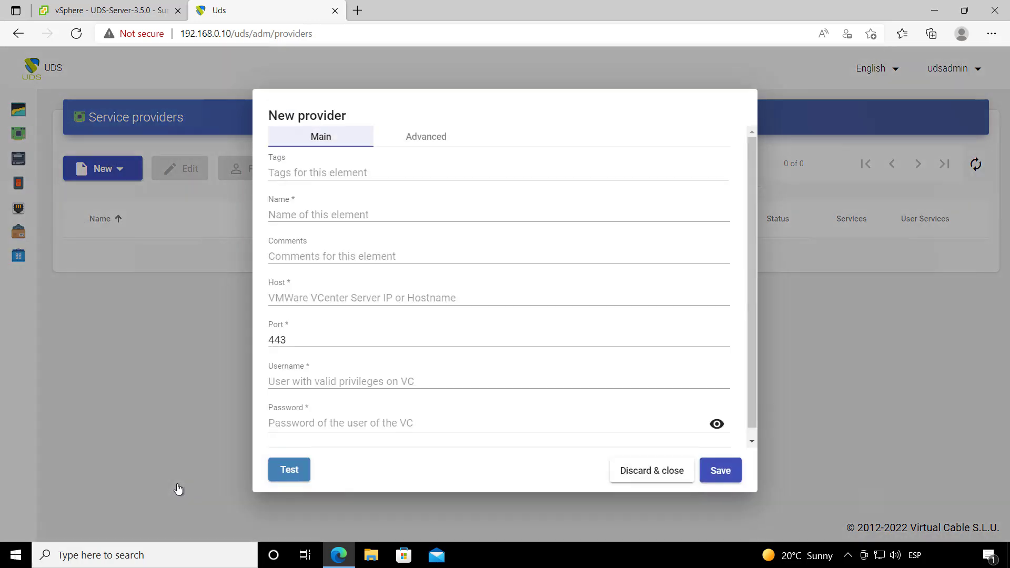
pyautogui.click(334, 212)
pyautogui.write('WMWARE')
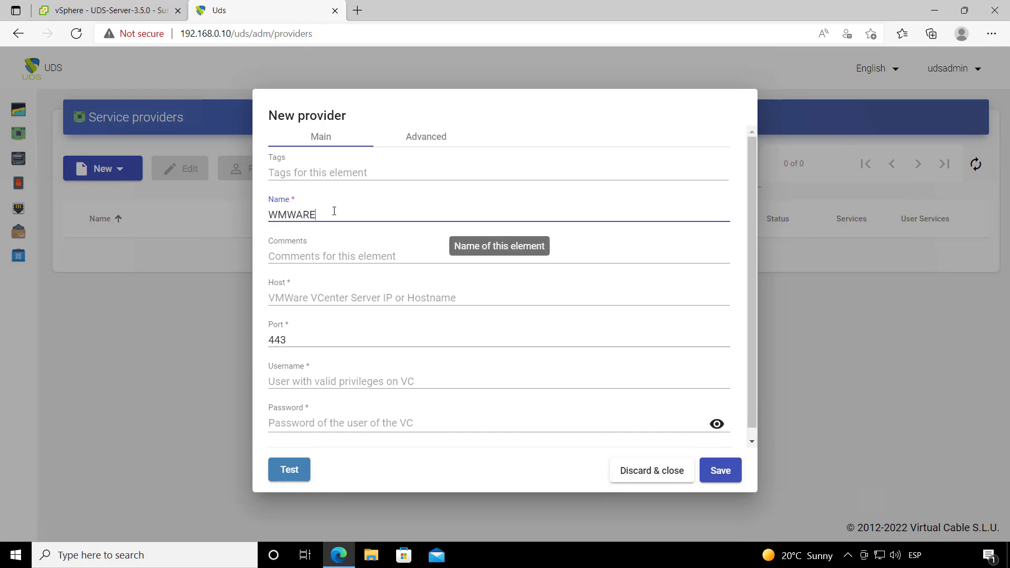
pyautogui.click(337, 297)
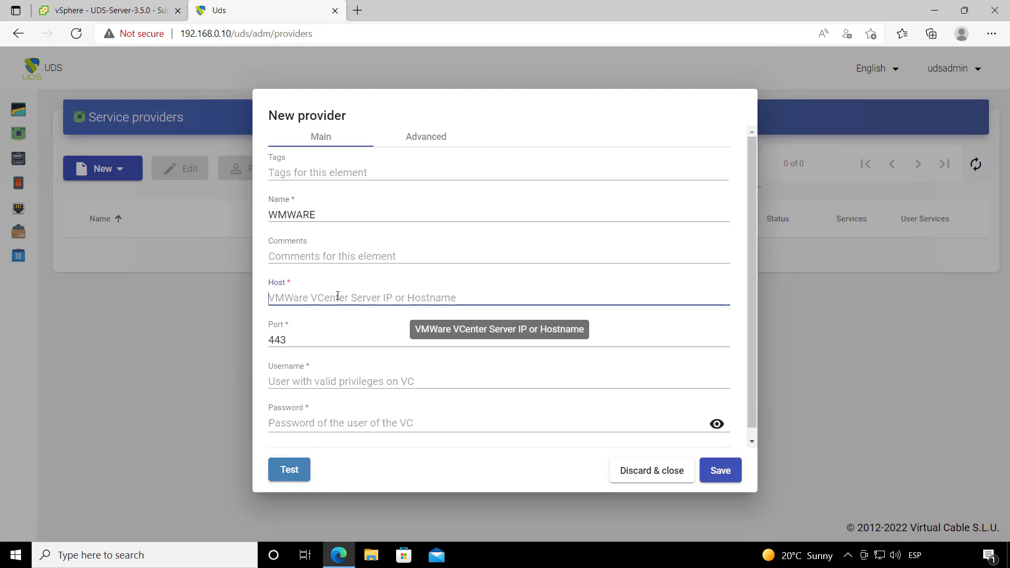
pyautogui.write('192.168.0.3')
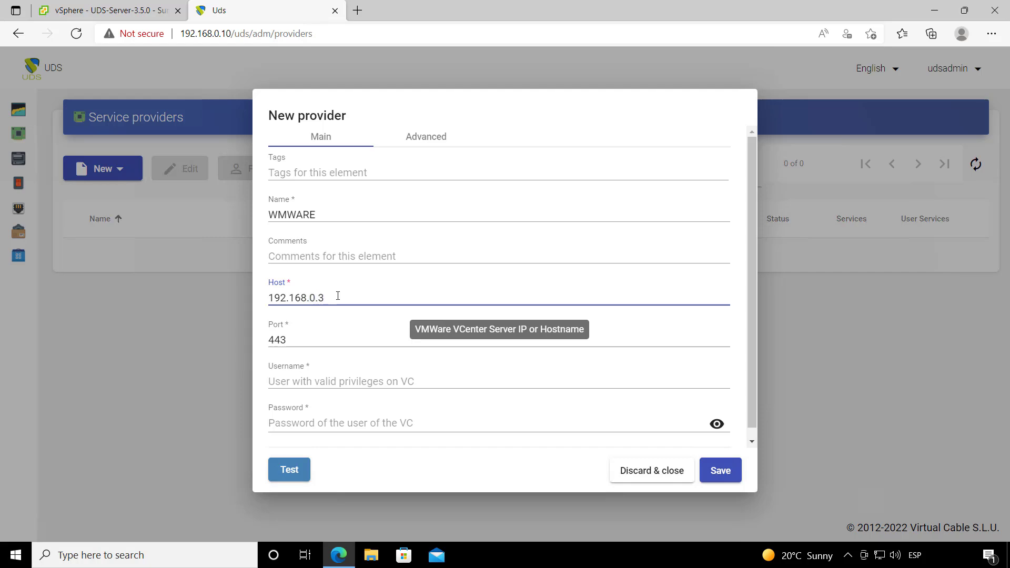
pyautogui.click(304, 341)
pyautogui.doubleClick(281, 343)
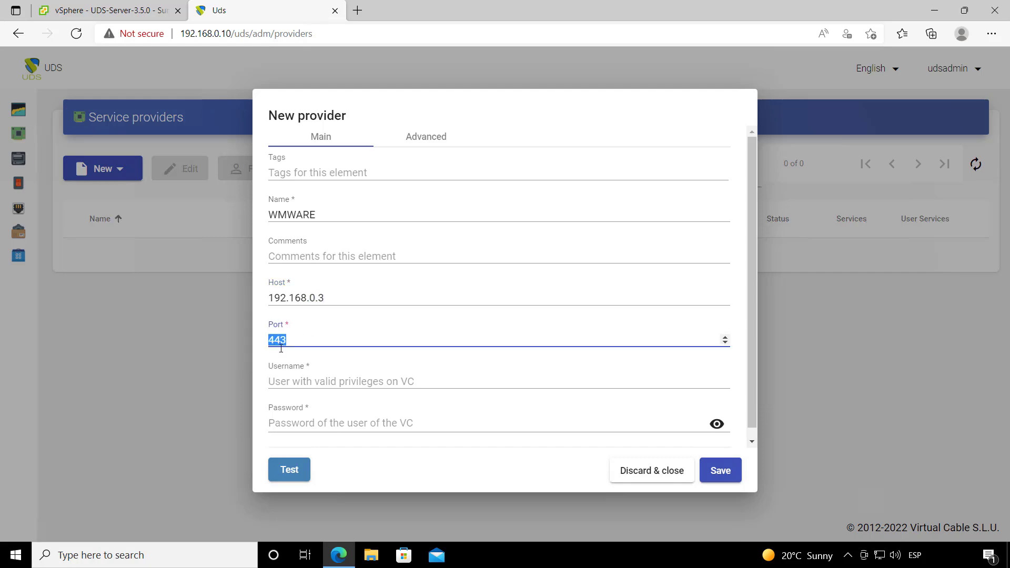
# Step: Enter the vCenter administrator username and password for the provider
pyautogui.click(302, 384)
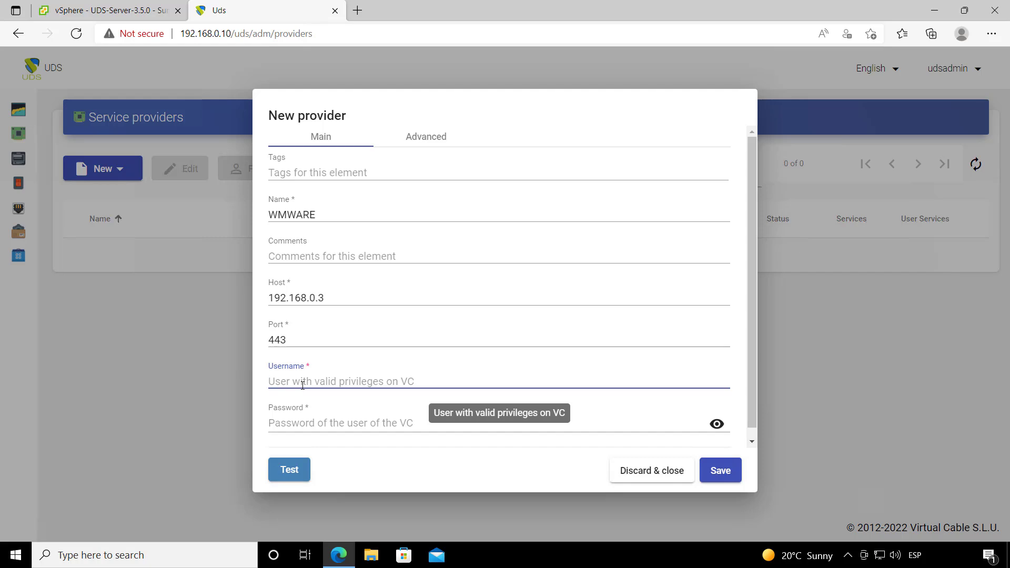
pyautogui.write('a')
pyautogui.press('BackSpace')
pyautogui.write('administrt')
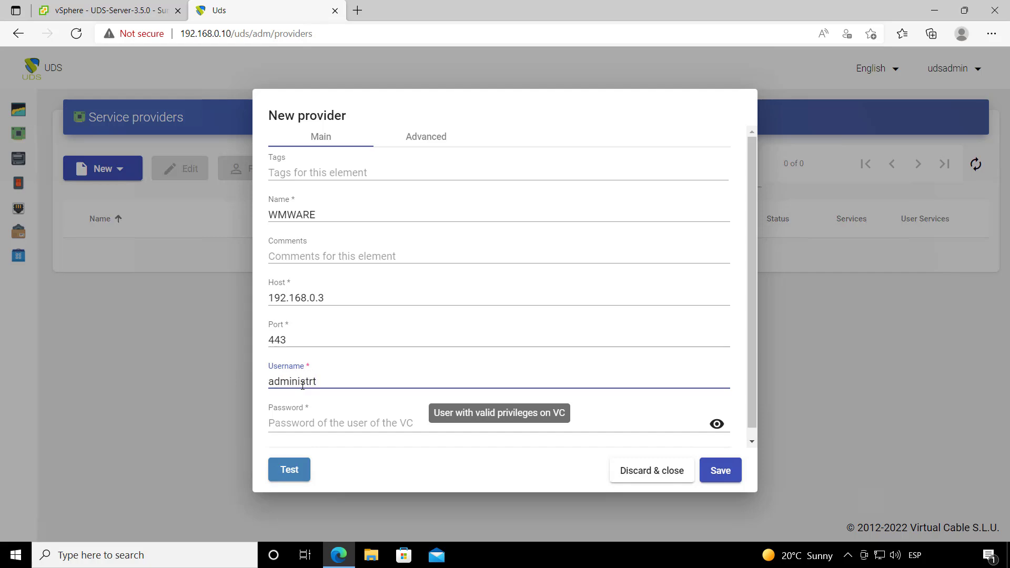
pyautogui.press('BackSpace')
pyautogui.press('BackSpace')
pyautogui.write('.local')
pyautogui.click(354, 428)
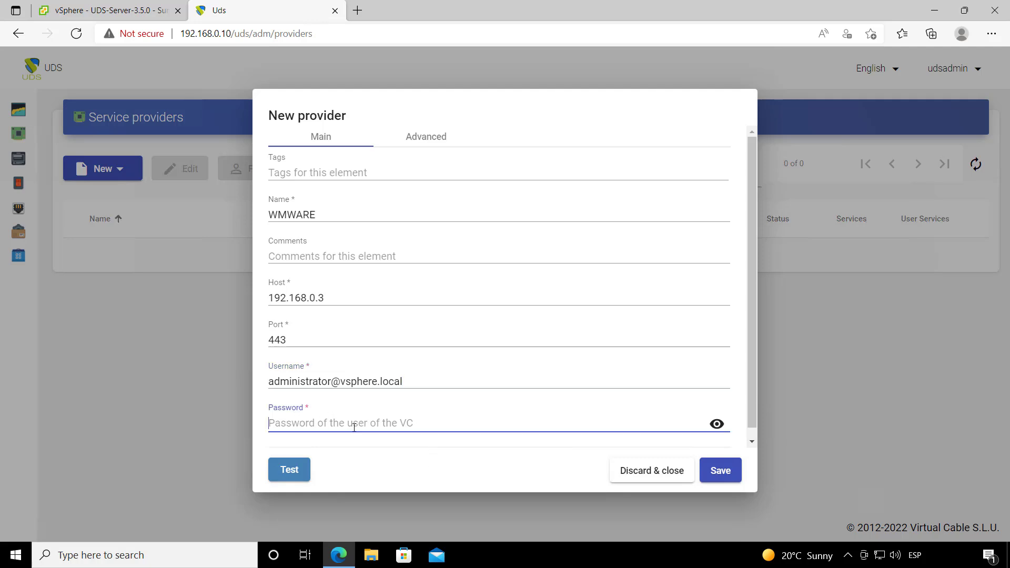
pyautogui.write('•')
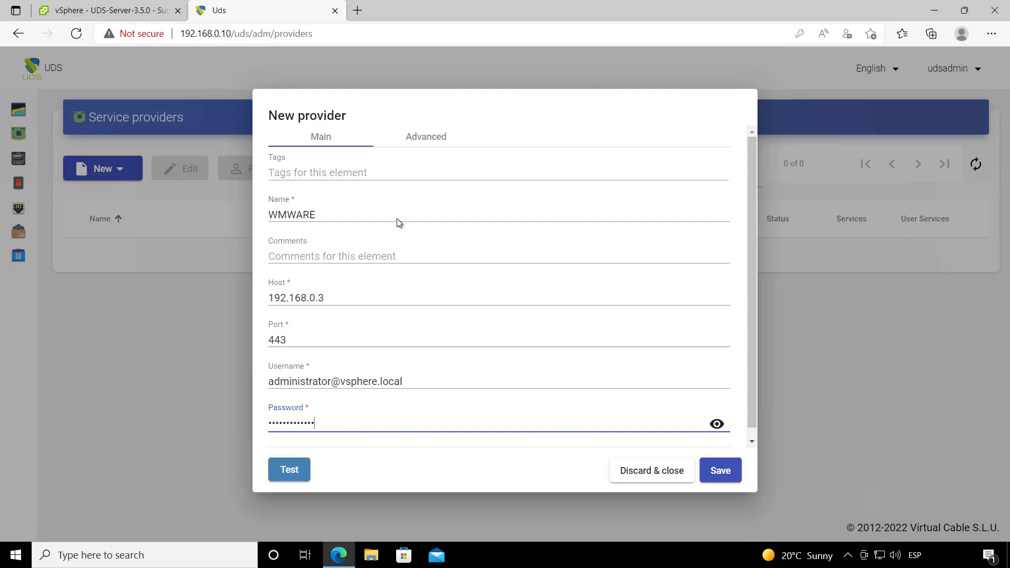
# Step: Test the WMWARE provider's vCenter connection and save it
pyautogui.click(424, 138)
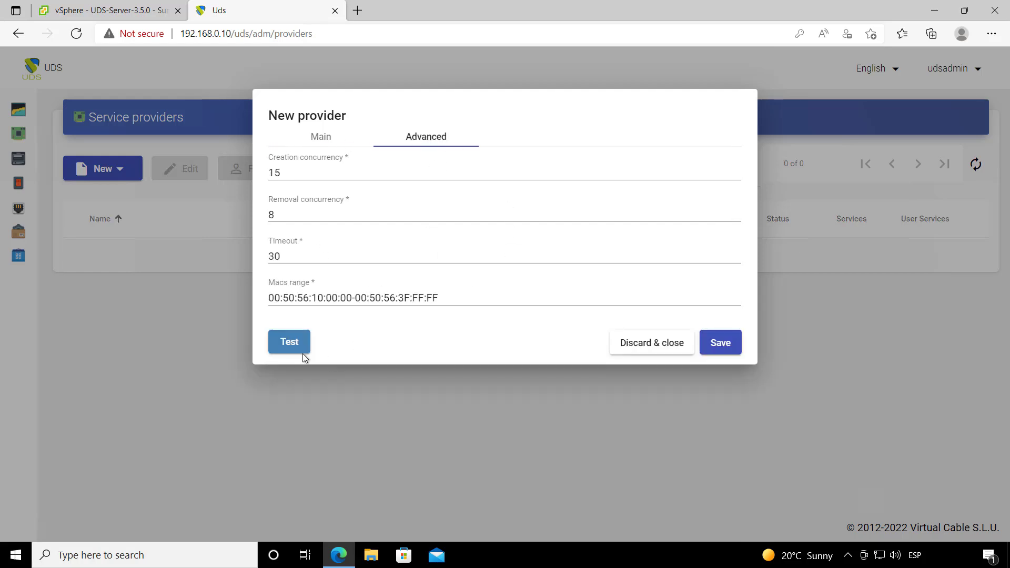
pyautogui.click(289, 345)
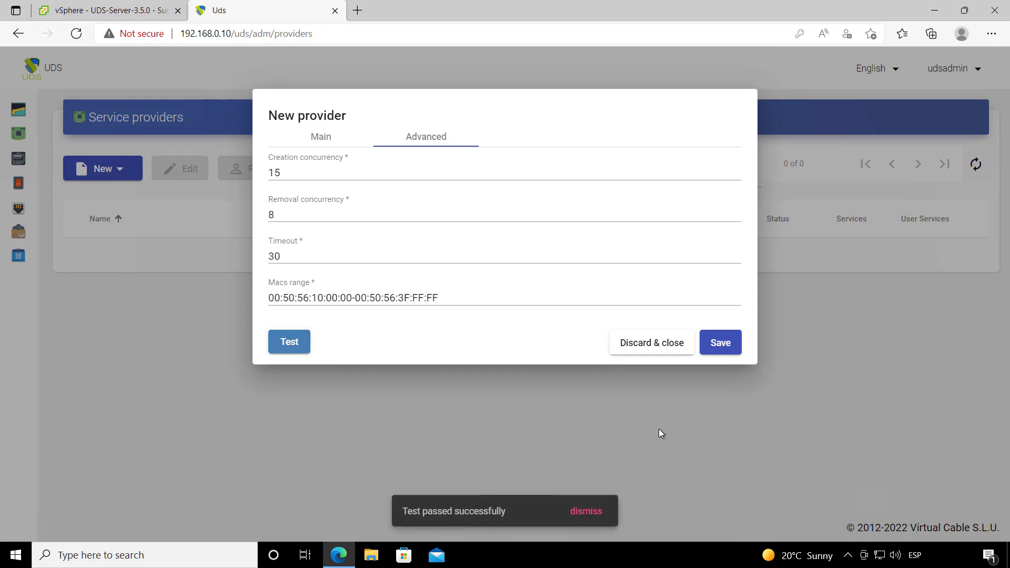
pyautogui.click(721, 343)
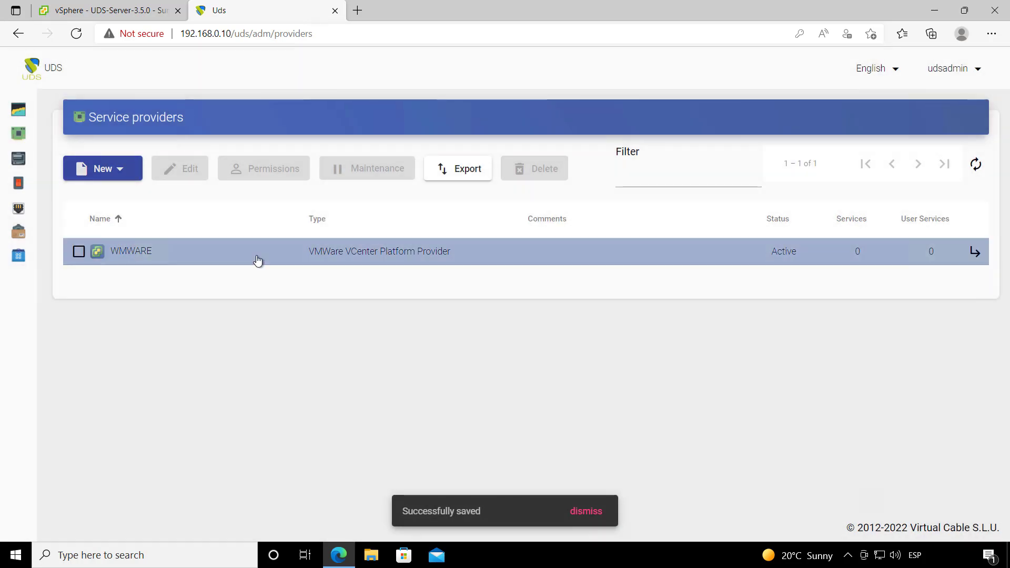
# Step: Create a linked-clone service under WMWARE named Linux Ubuntu 20.04
pyautogui.click(978, 255)
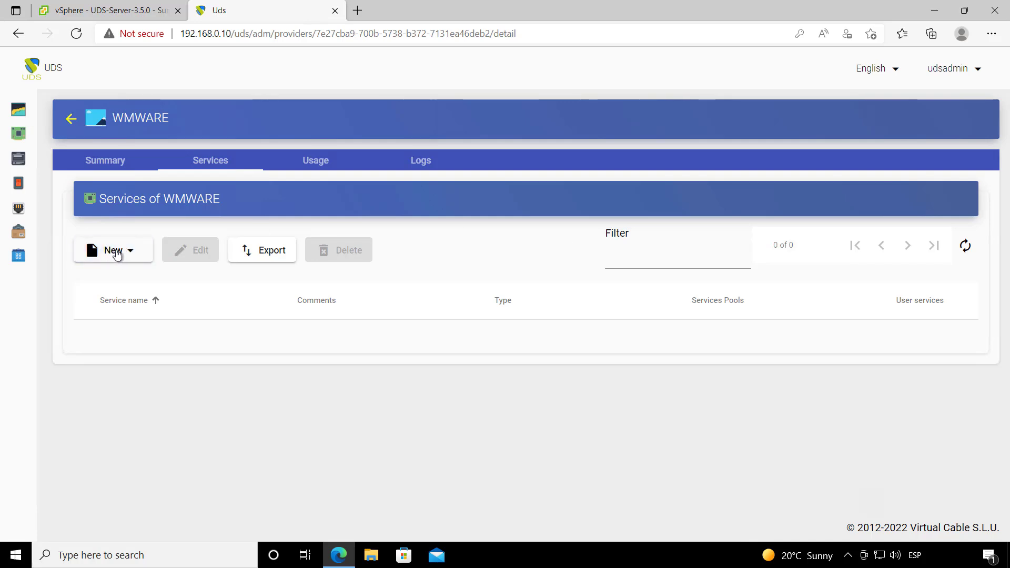
pyautogui.click(130, 251)
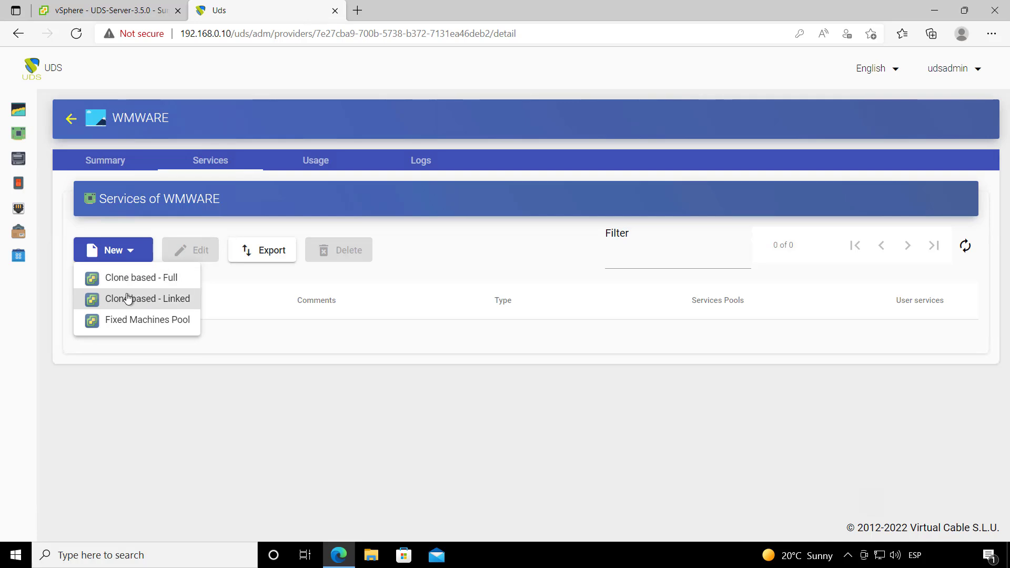
pyautogui.click(128, 298)
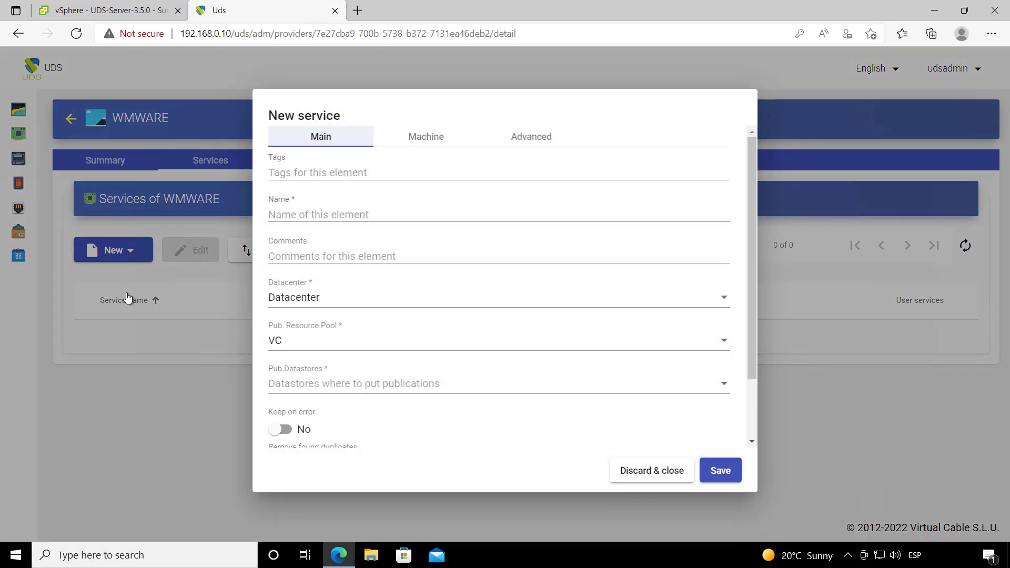
pyautogui.click(313, 215)
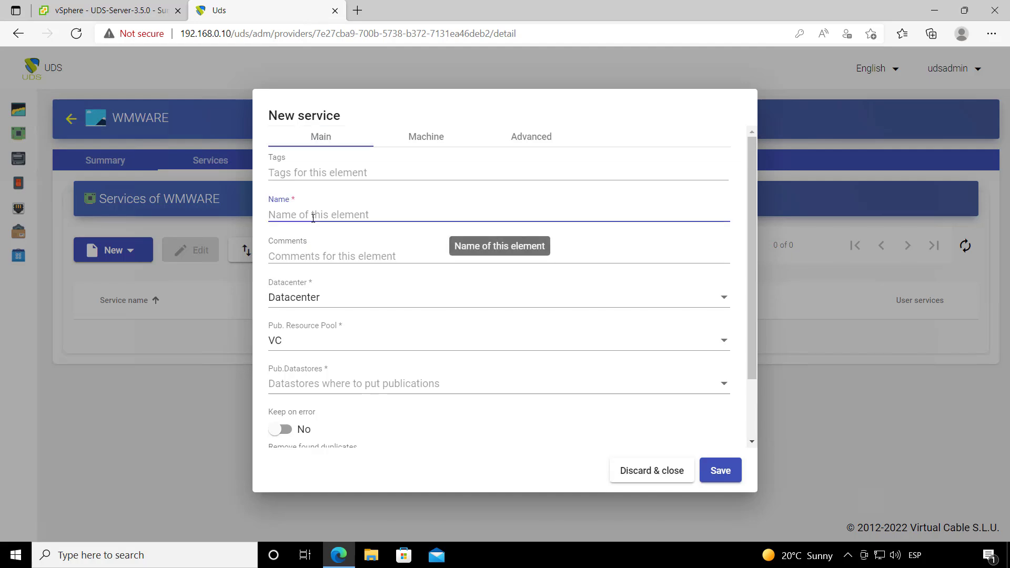
pyautogui.write('Wi')
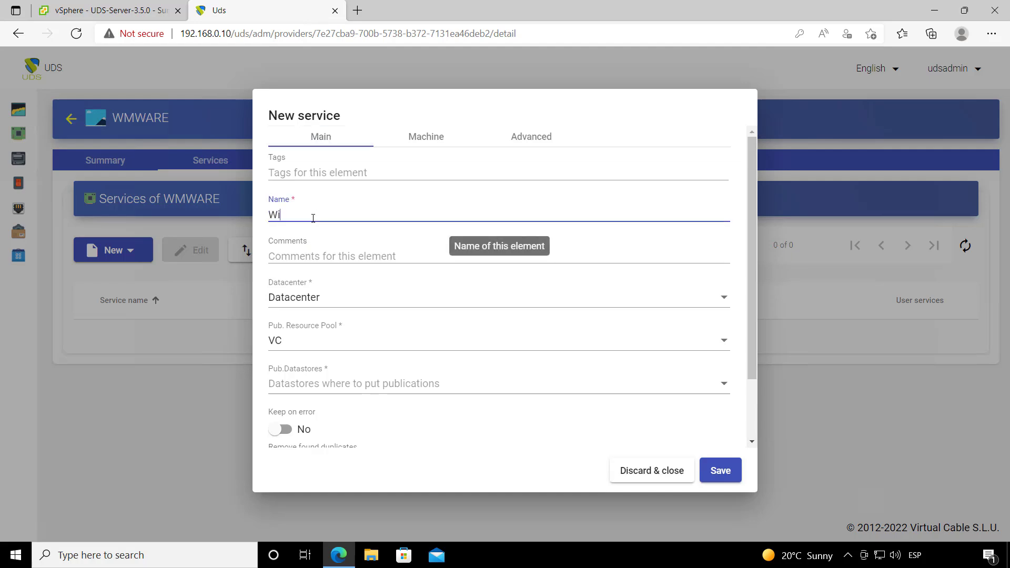
pyautogui.press('BackSpace')
pyautogui.press('BackSpace')
pyautogui.write('Linux Ubuntu 20.04')
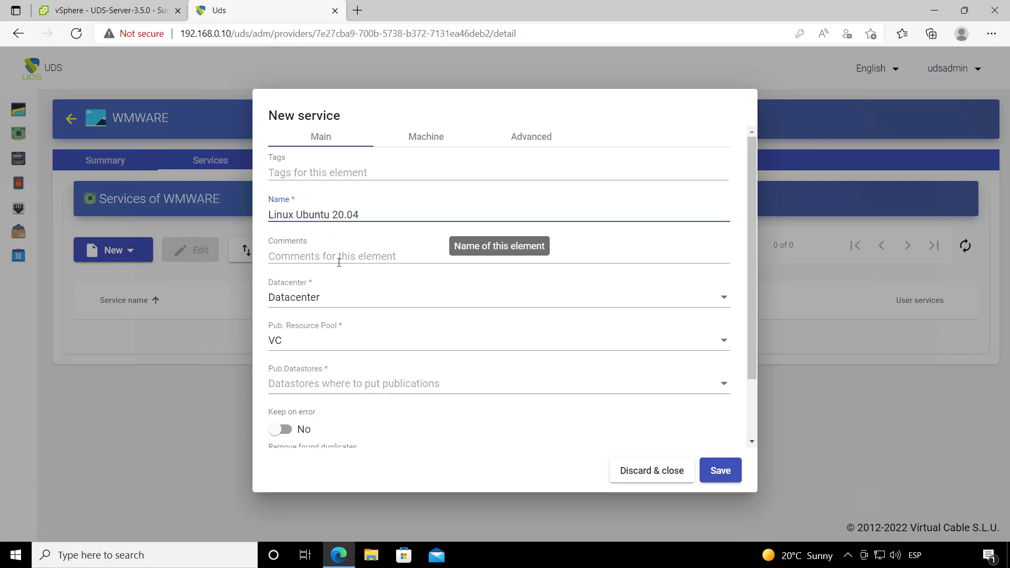
# Step: Choose Datacenter, publication pool VC/UDS 3.5/Publications and publication datastores SSD-1 and SSD-2
pyautogui.click(318, 300)
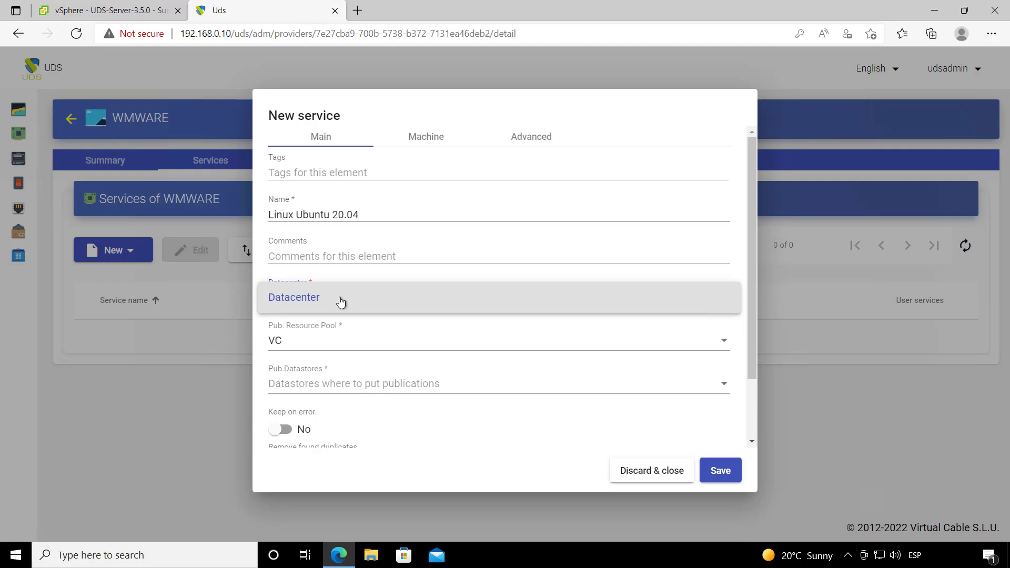
pyautogui.click(337, 303)
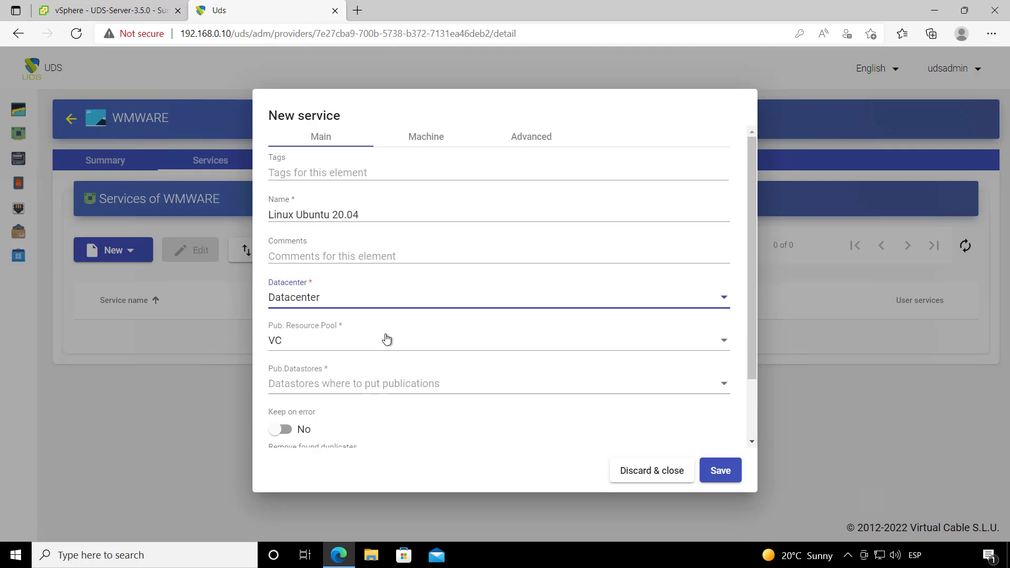
pyautogui.click(313, 345)
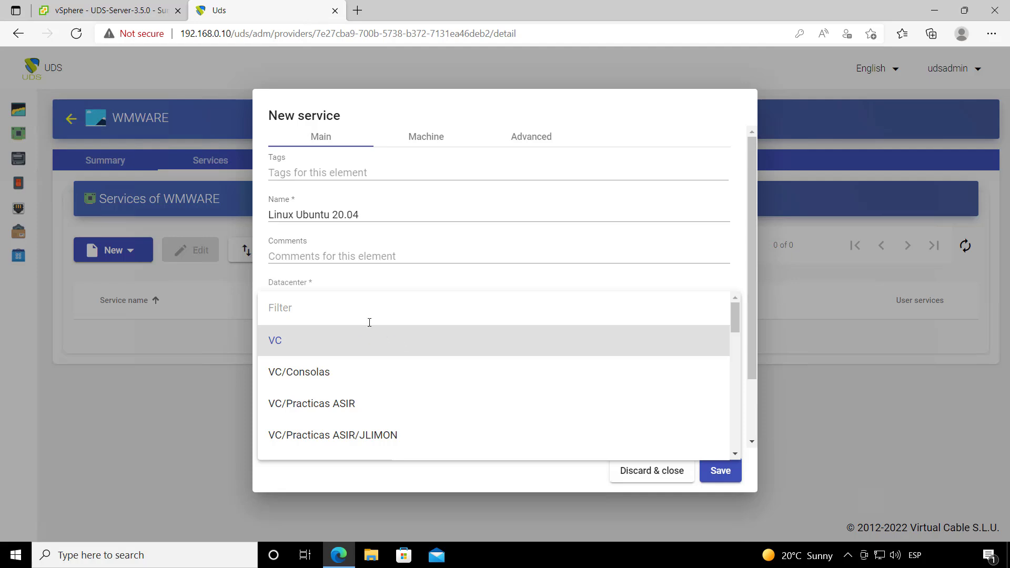
pyautogui.write('plu')
pyautogui.press('BackSpace')
pyautogui.press('BackSpace')
pyautogui.write('ub')
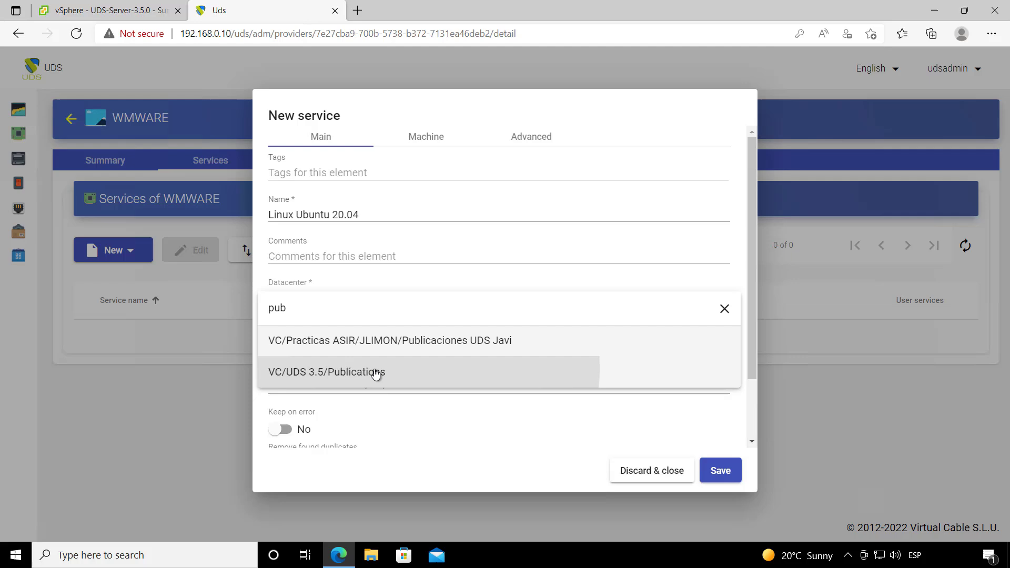
pyautogui.click(374, 373)
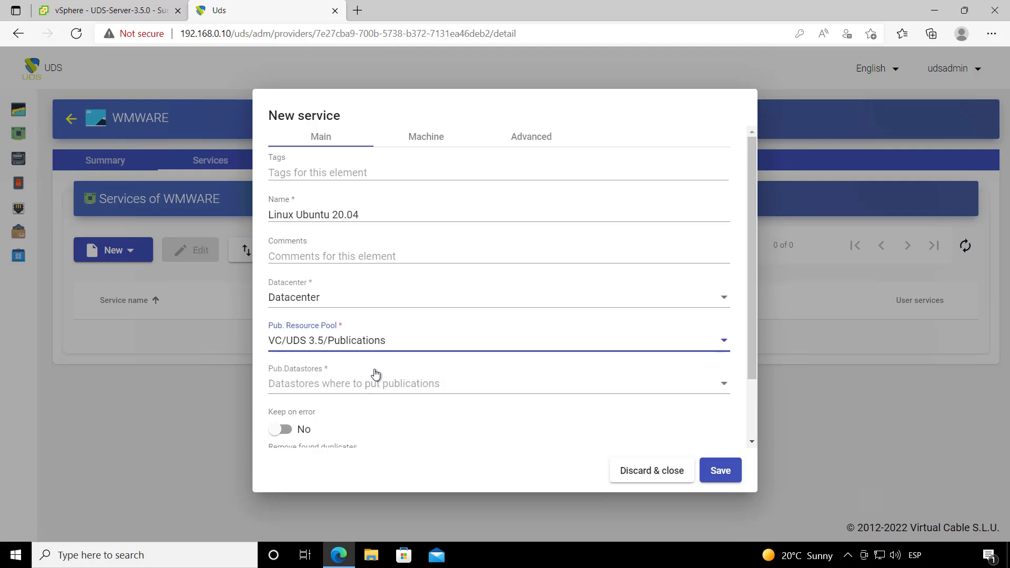
pyautogui.click(335, 388)
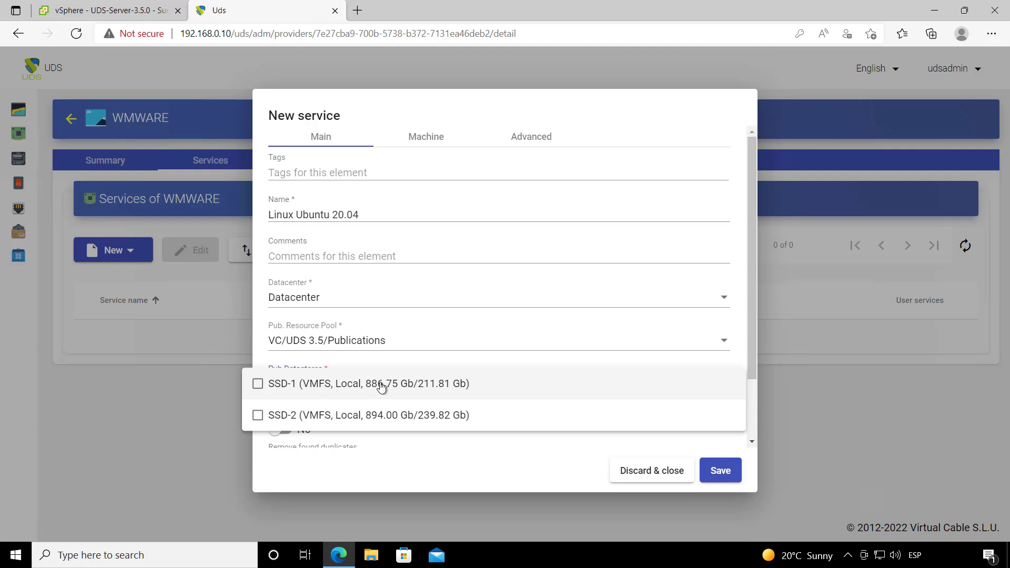
pyautogui.click(335, 392)
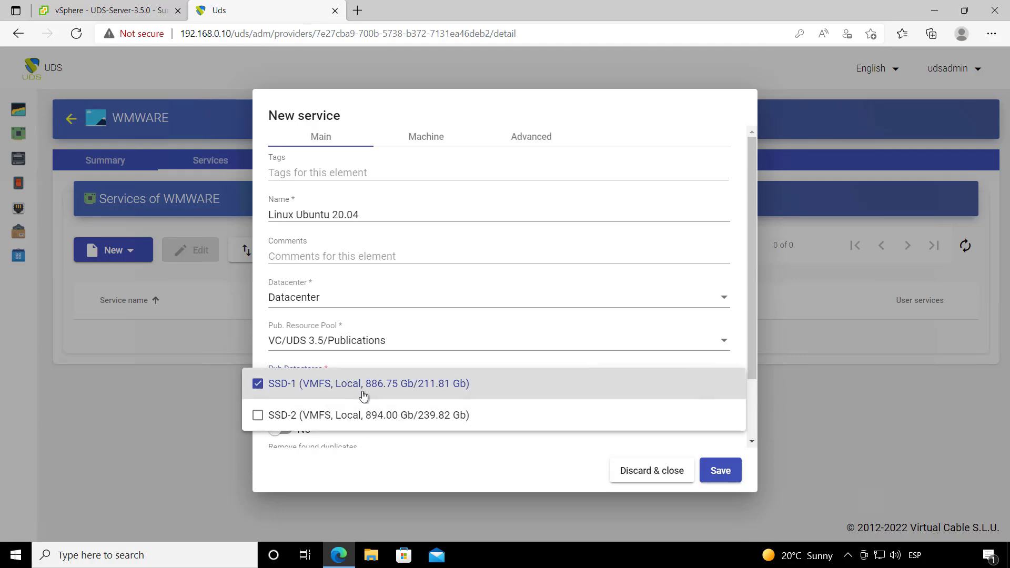
pyautogui.click(341, 417)
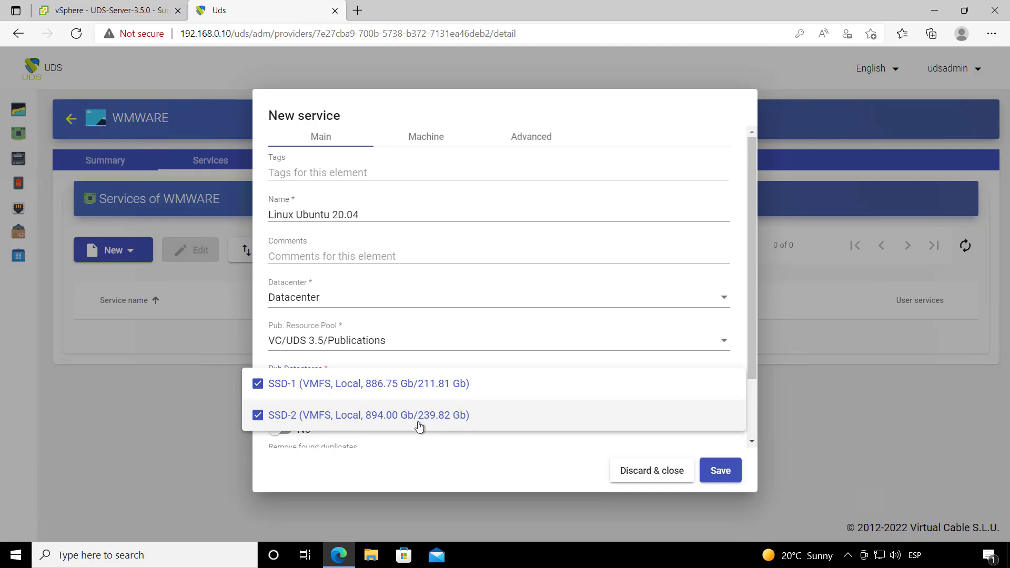
pyautogui.click(468, 453)
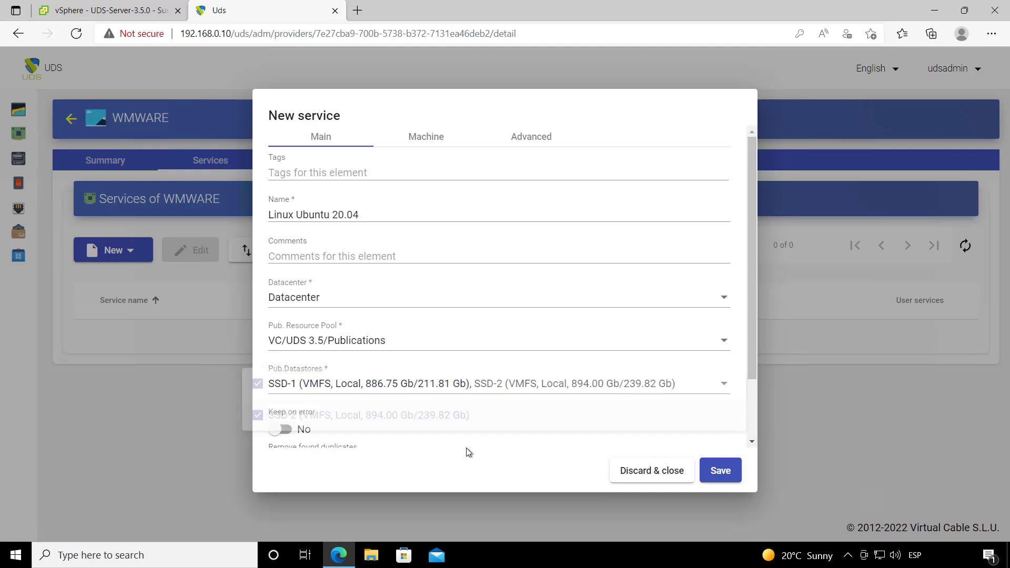
pyautogui.click(426, 142)
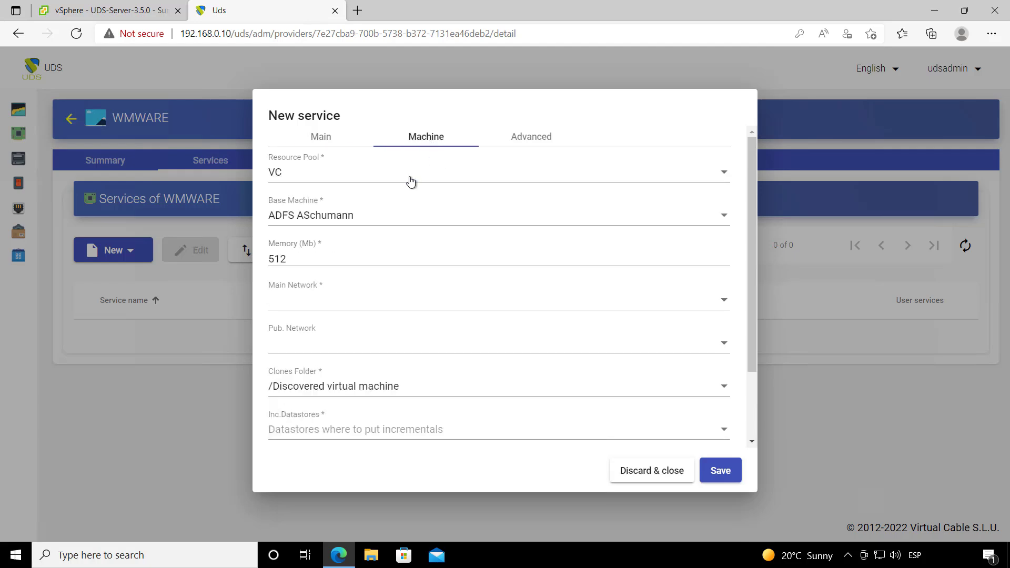
# Step: Base the clones on Ubuntu 20.04 Template from VC/UDS 3.5/Templates with 2048 MB memory
pyautogui.click(316, 173)
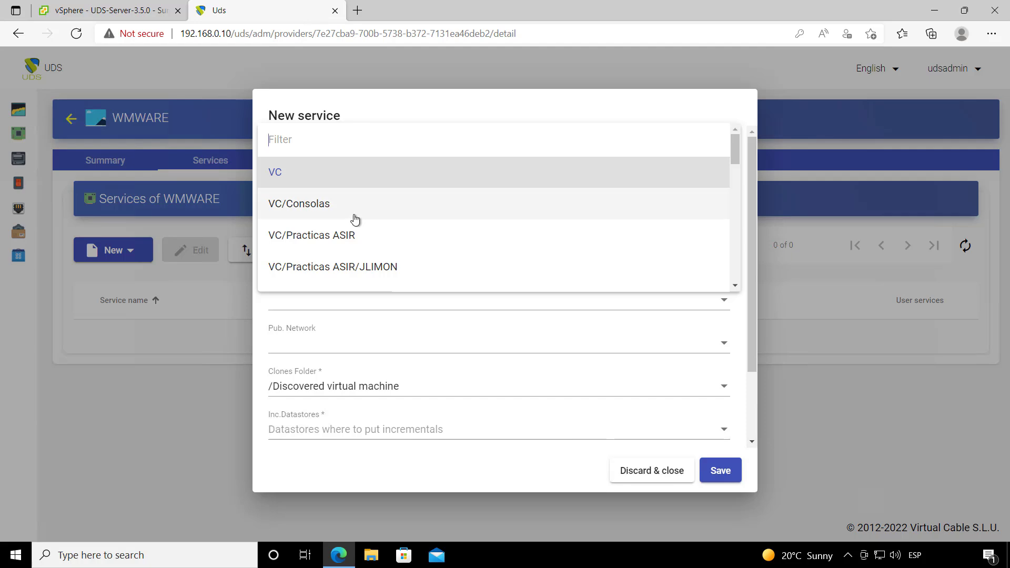
pyautogui.write('tem')
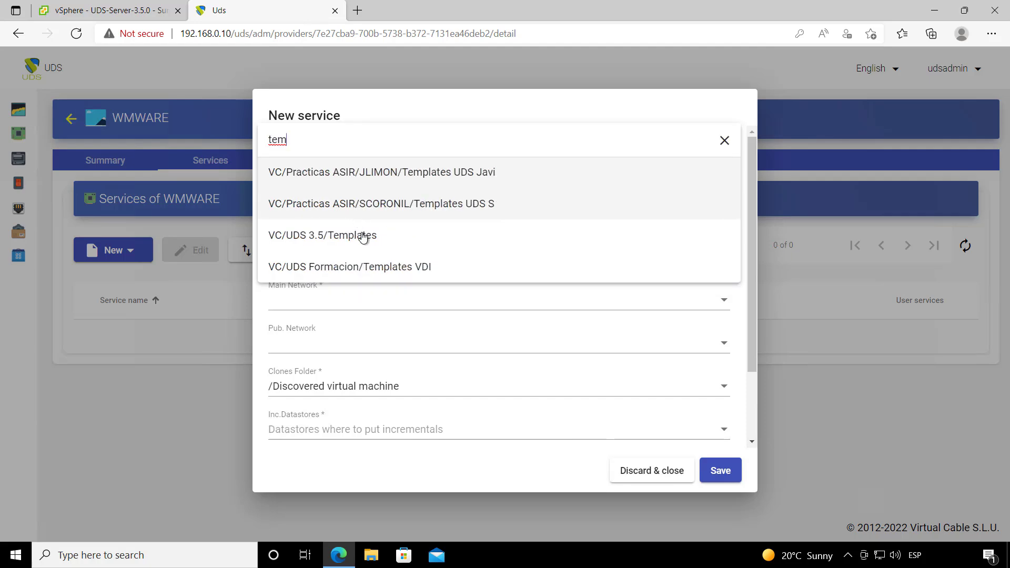
pyautogui.click(363, 238)
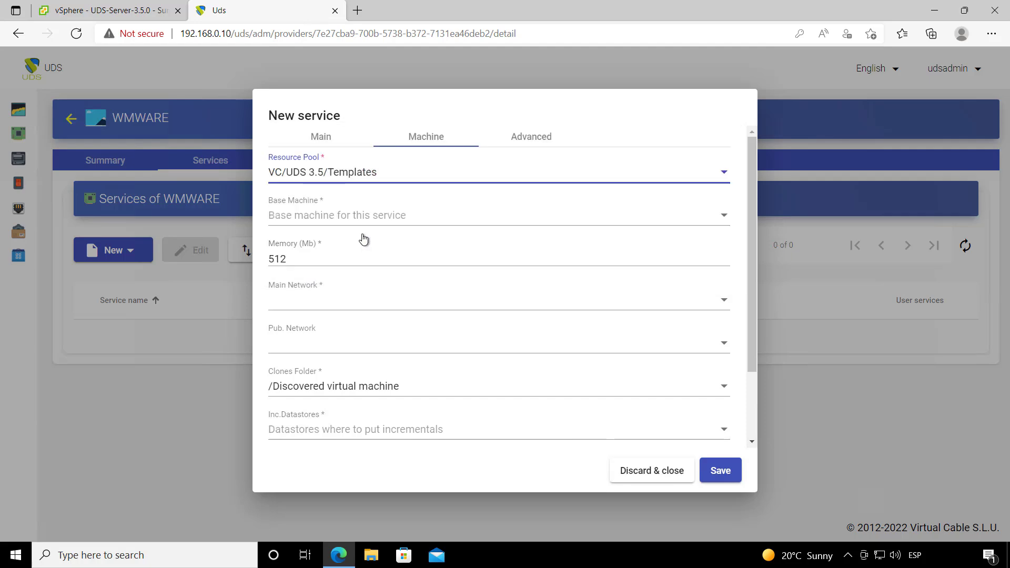
pyautogui.click(334, 215)
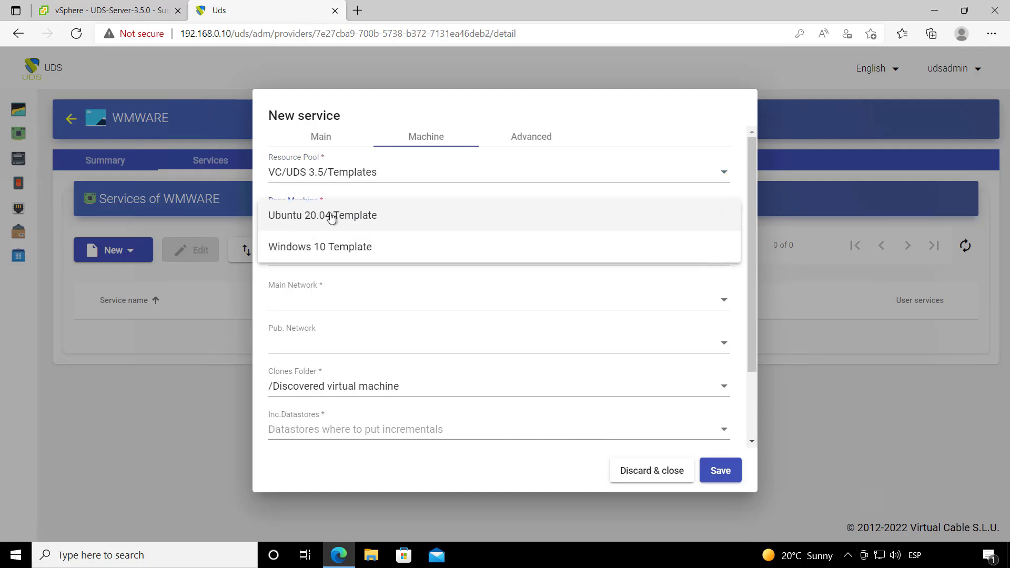
pyautogui.click(332, 217)
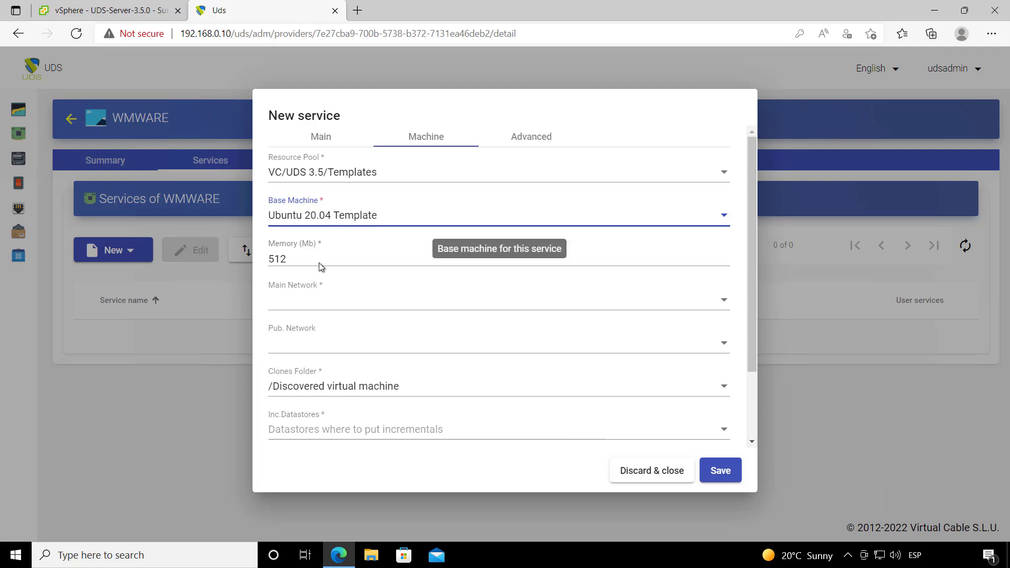
pyautogui.click(315, 259)
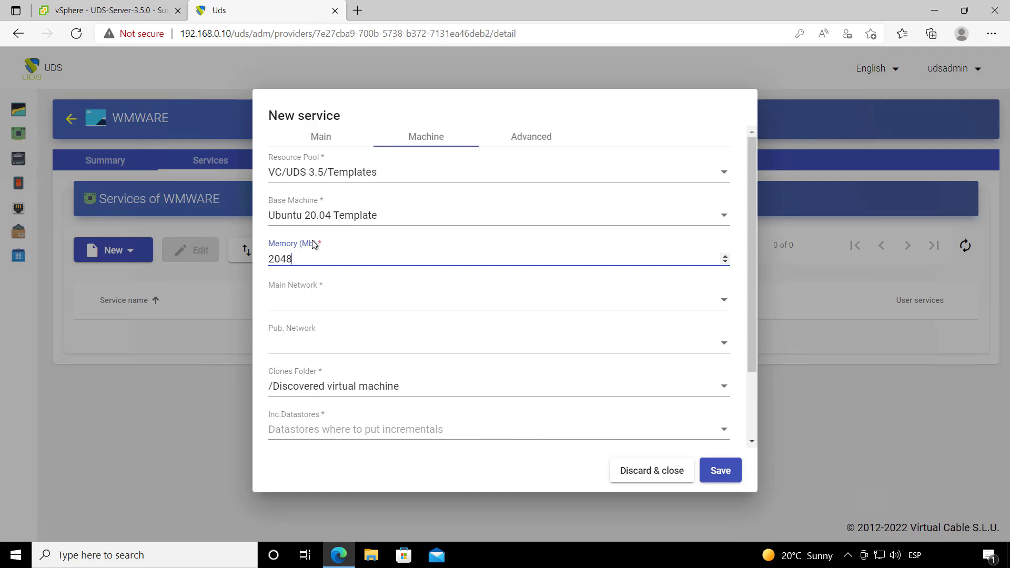
# Step: Set main and publication networks to Lan, keeping /Discovered virtual machine as clones folder
pyautogui.click(306, 300)
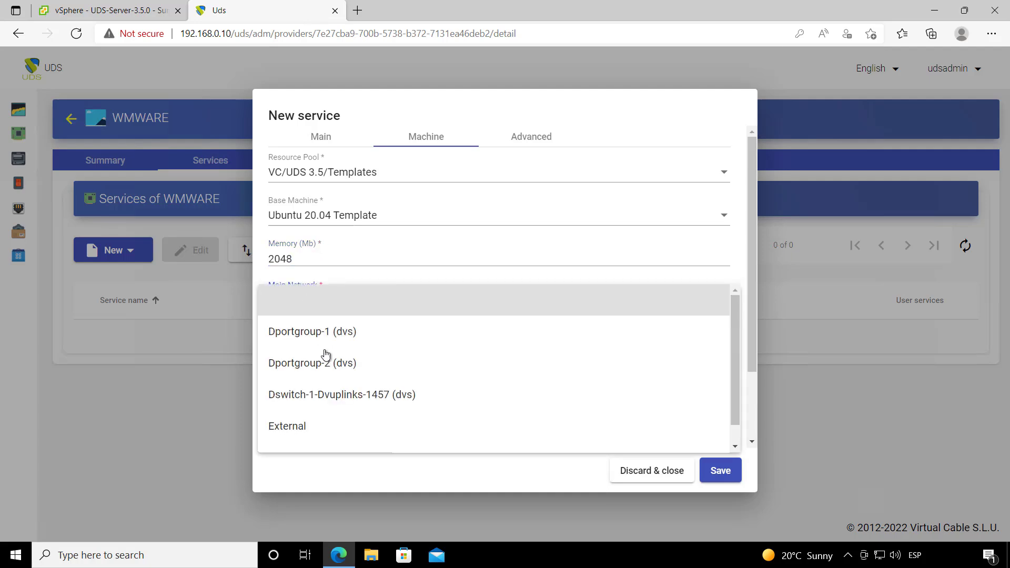
pyautogui.scroll(-1, 317, 406)
pyautogui.click(295, 437)
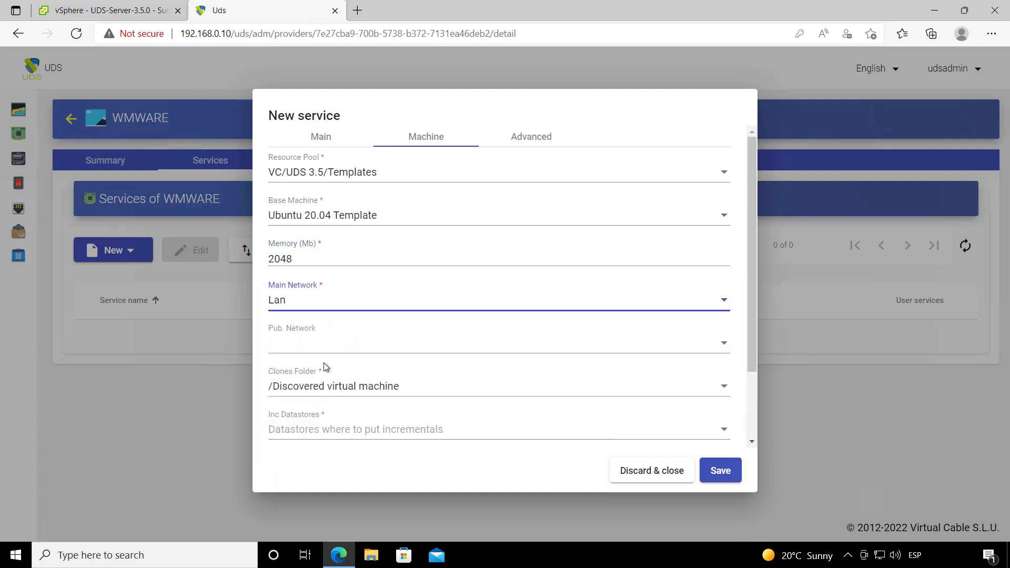
pyautogui.click(320, 351)
pyautogui.scroll(-1, 305, 479)
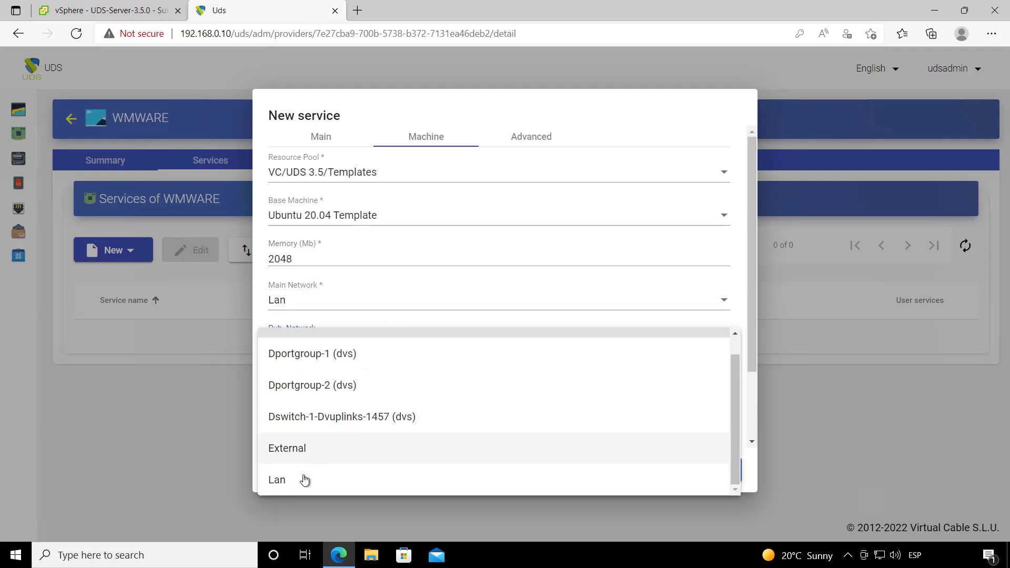
pyautogui.click(318, 481)
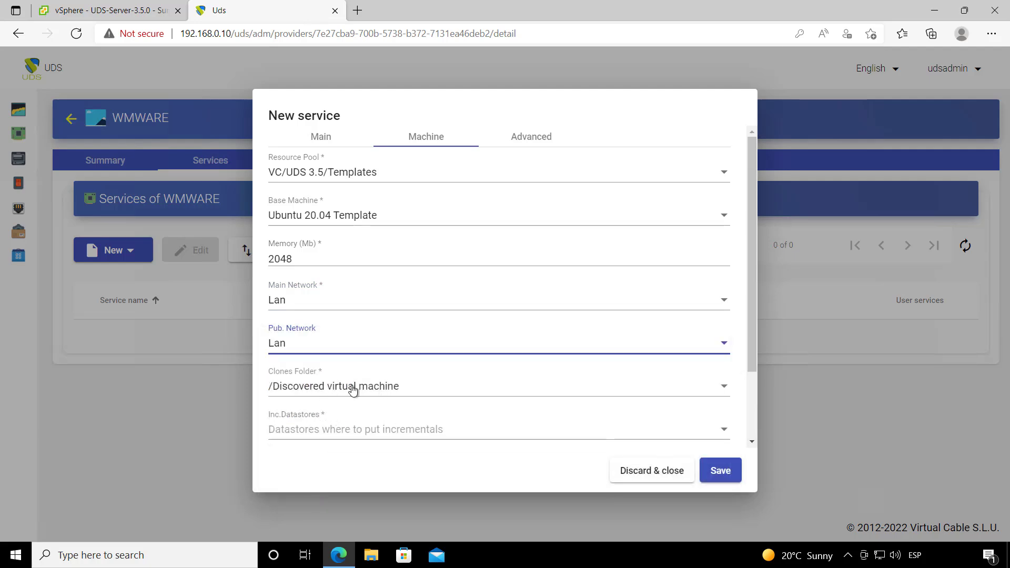
pyautogui.click(329, 387)
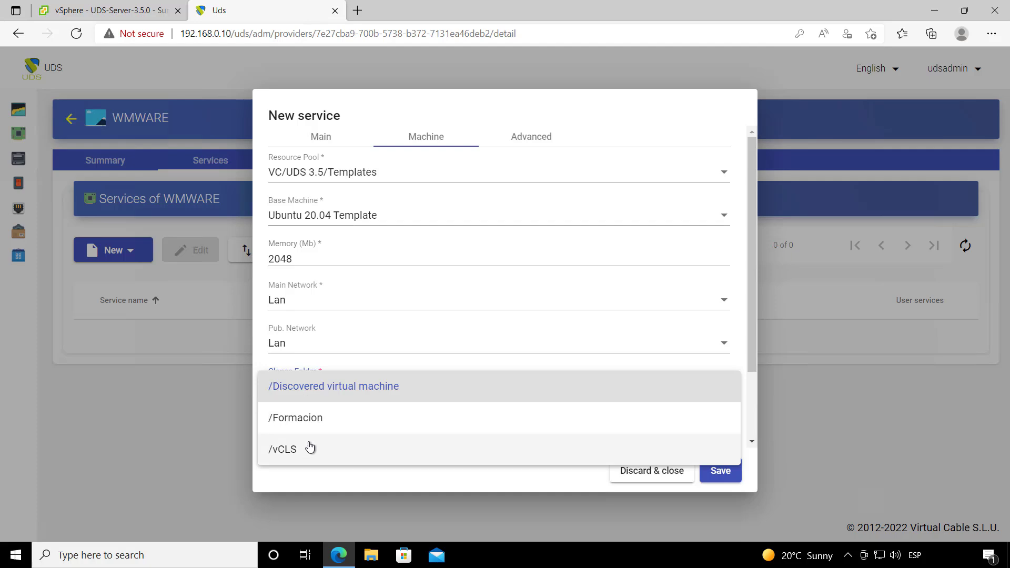
pyautogui.click(376, 385)
# Step: Use SSD-1 and SSD-2 as the incremental datastores
pyautogui.scroll(-2, 378, 381)
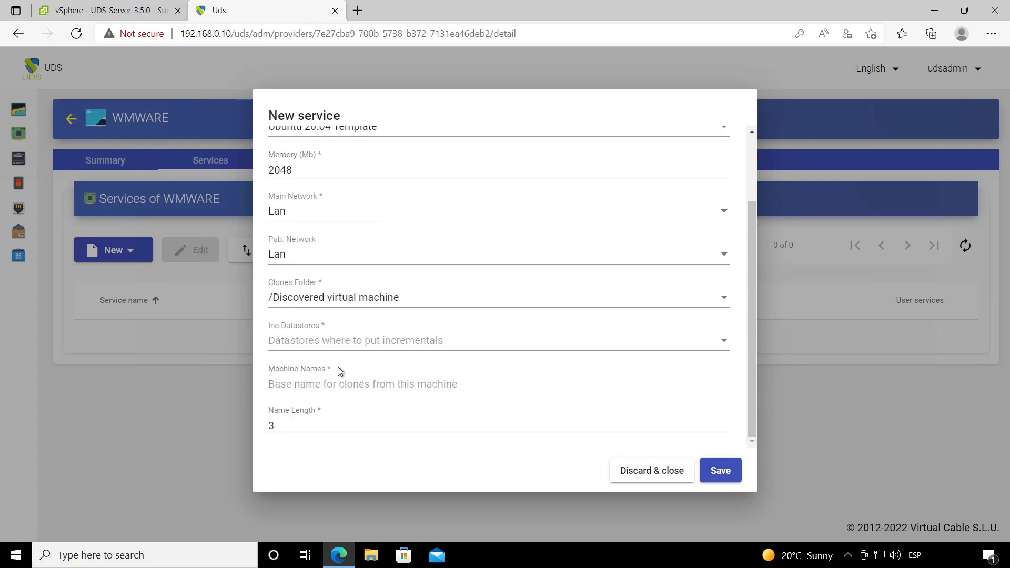
pyautogui.click(321, 341)
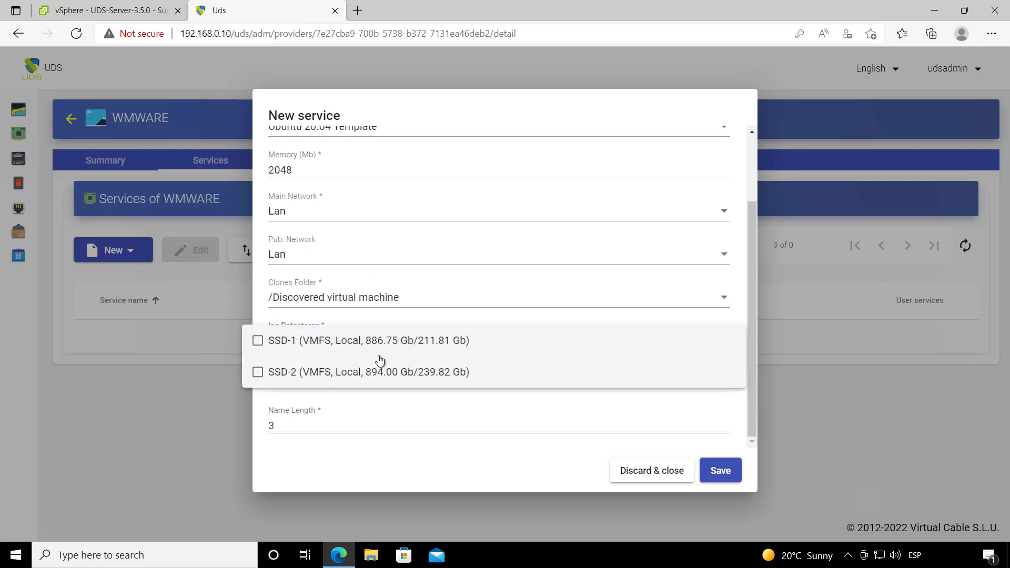
pyautogui.click(361, 350)
pyautogui.click(400, 371)
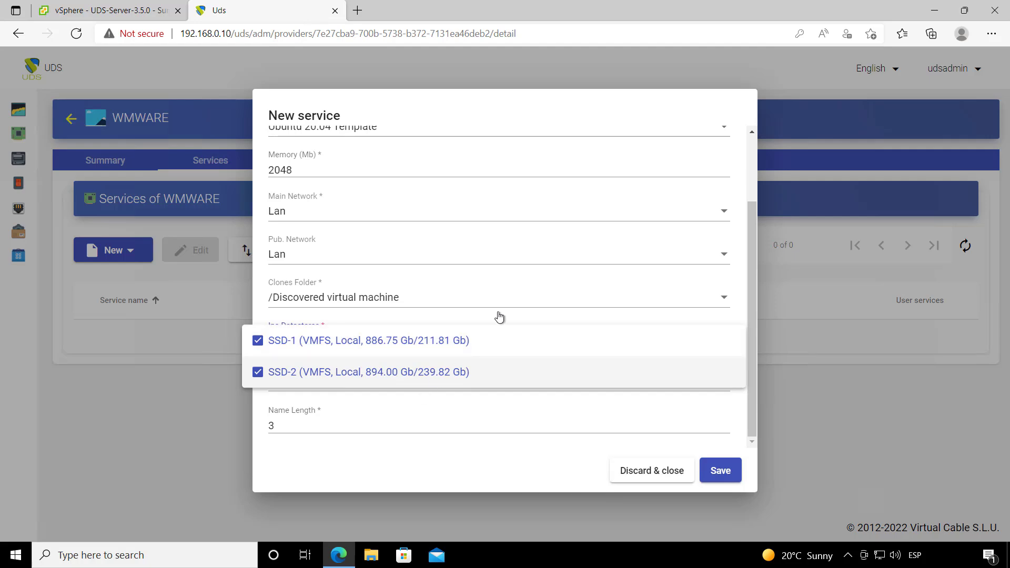
pyautogui.click(481, 272)
pyautogui.click(365, 385)
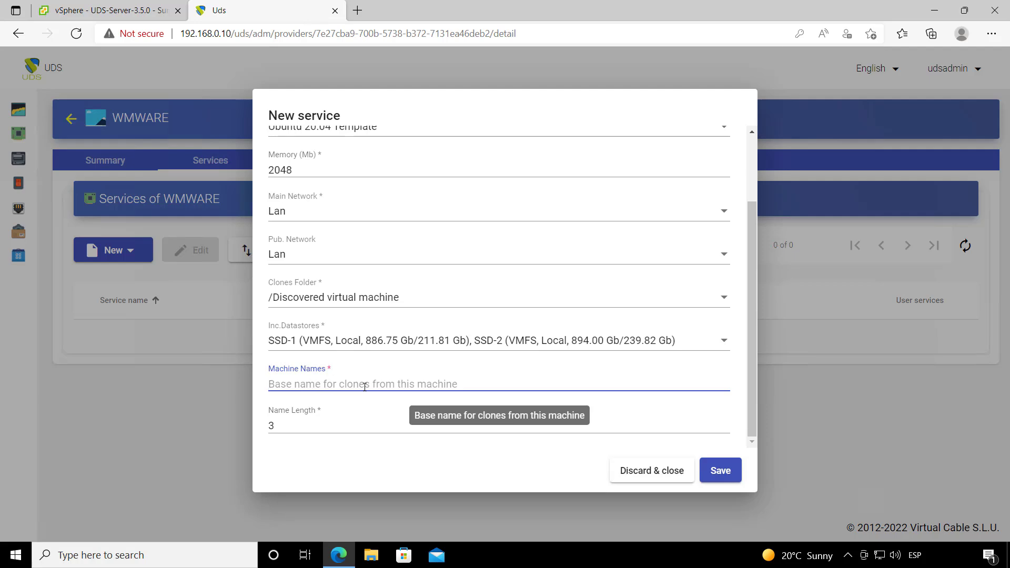
# Step: Give the clones name prefix ubu- with name length 3, check Advanced, and save the service
pyautogui.write('ubu-')
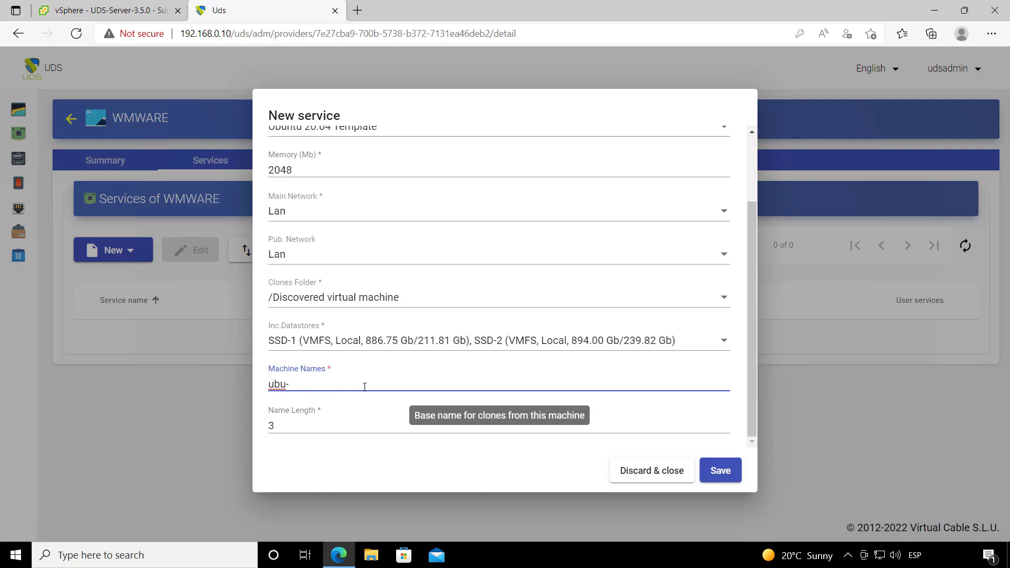
pyautogui.moveTo(285, 425); pyautogui.dragTo(261, 424)
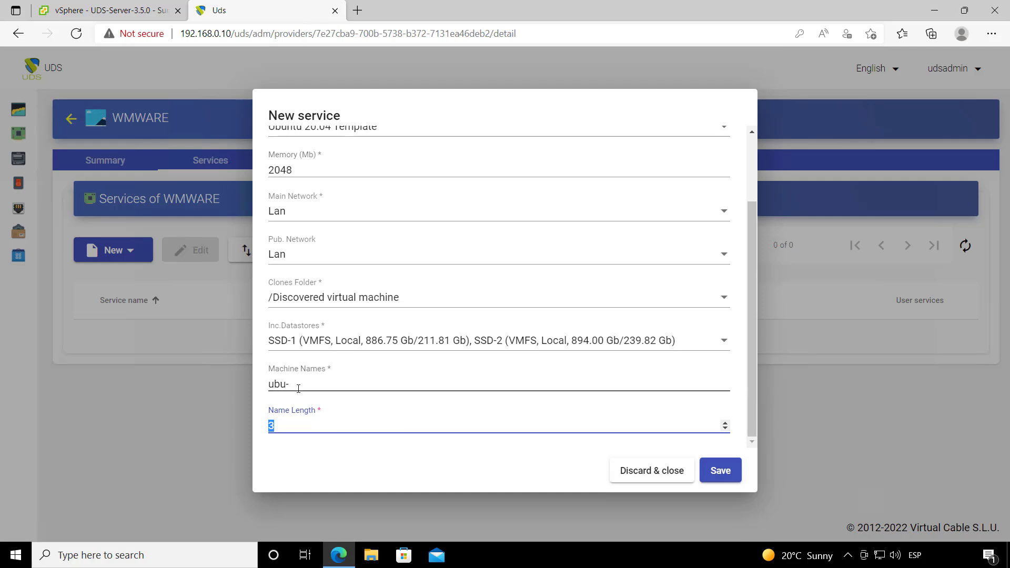
pyautogui.click(294, 384)
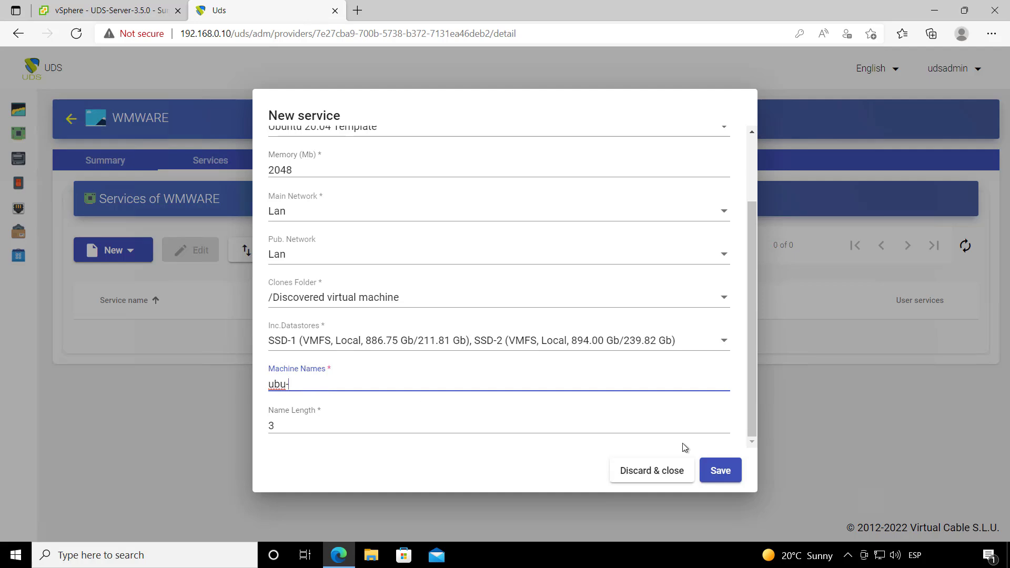
pyautogui.scroll(2, 620, 342)
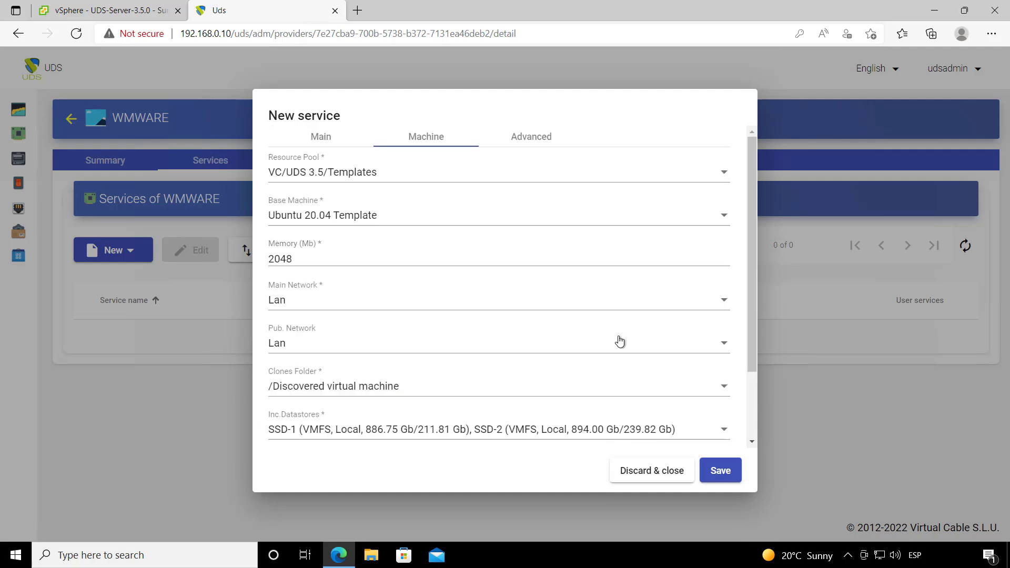
pyautogui.click(532, 138)
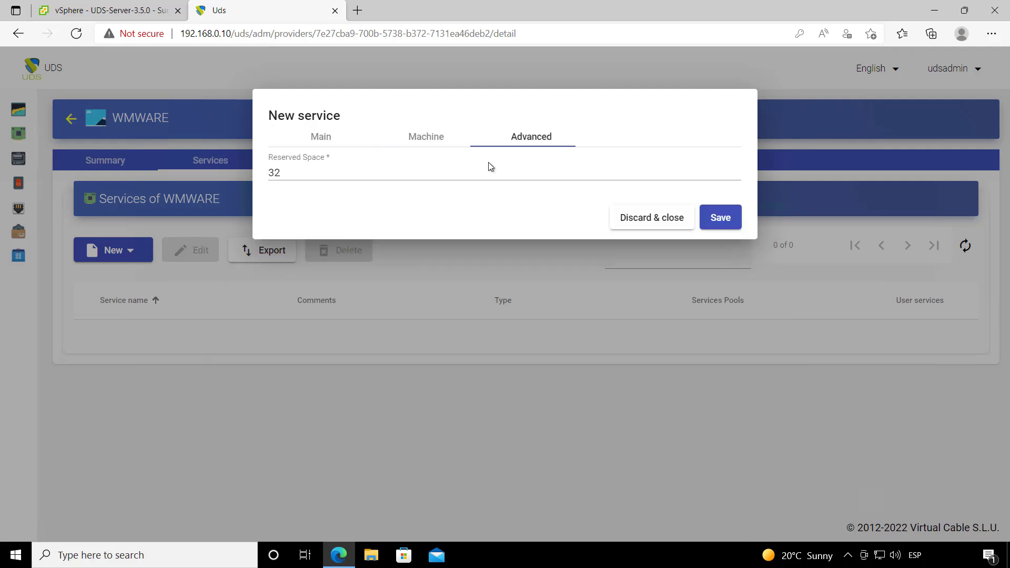
pyautogui.click(721, 218)
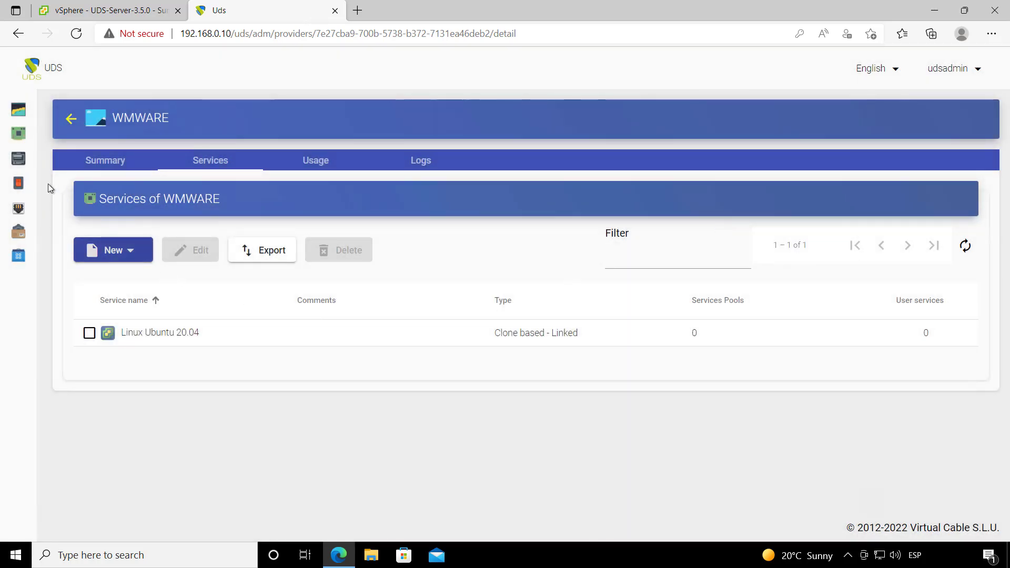
# Step: Open the internal database authenticator and review its Groups and Users tabs
pyautogui.moveTo(32, 174)
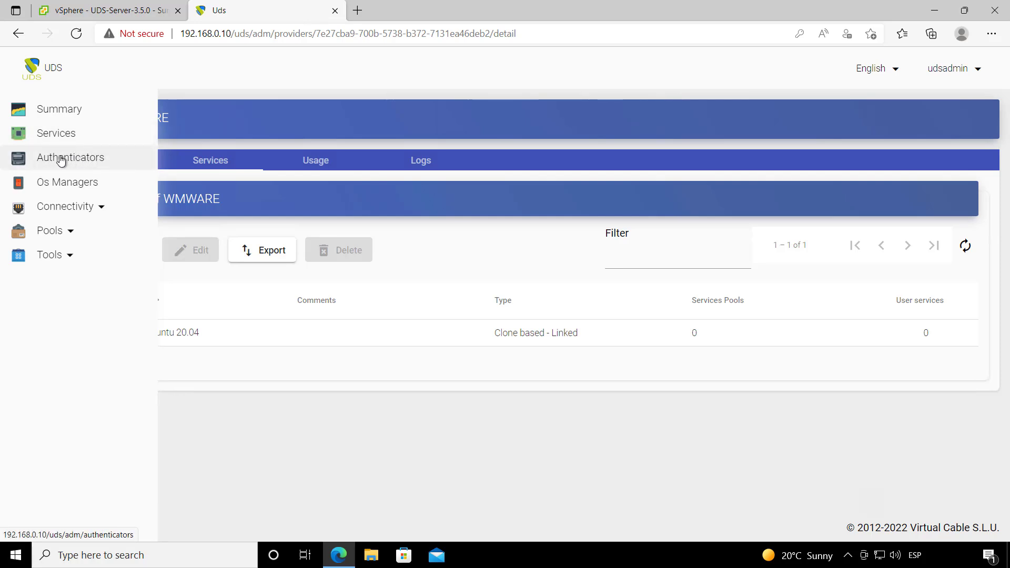
pyautogui.click(84, 159)
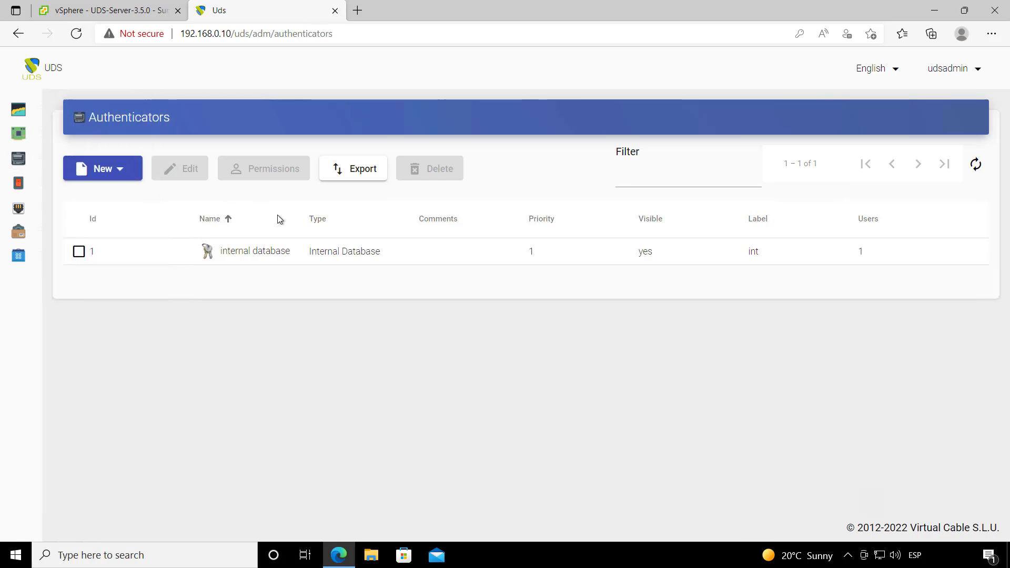
pyautogui.doubleClick(258, 260)
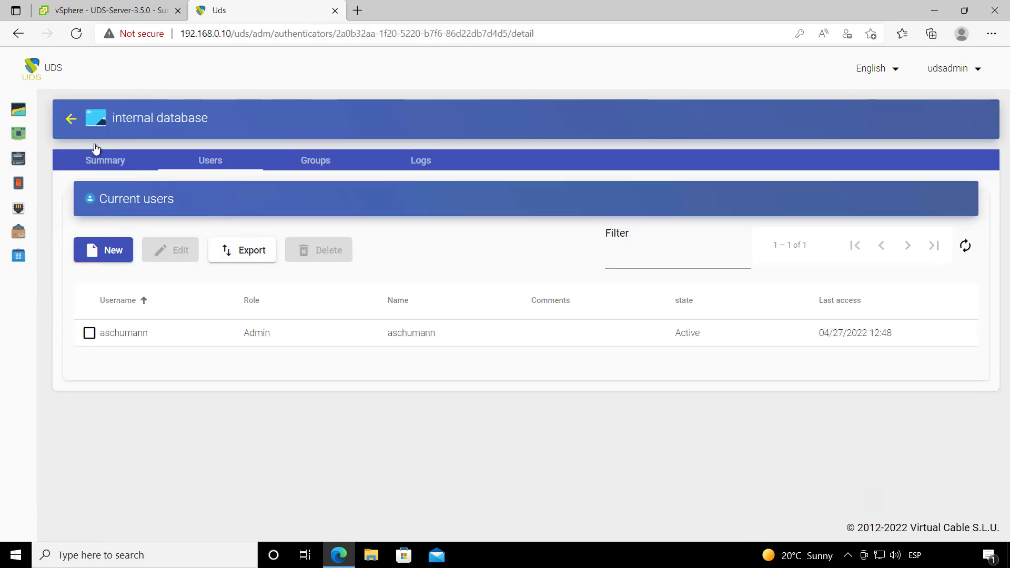
pyautogui.click(319, 156)
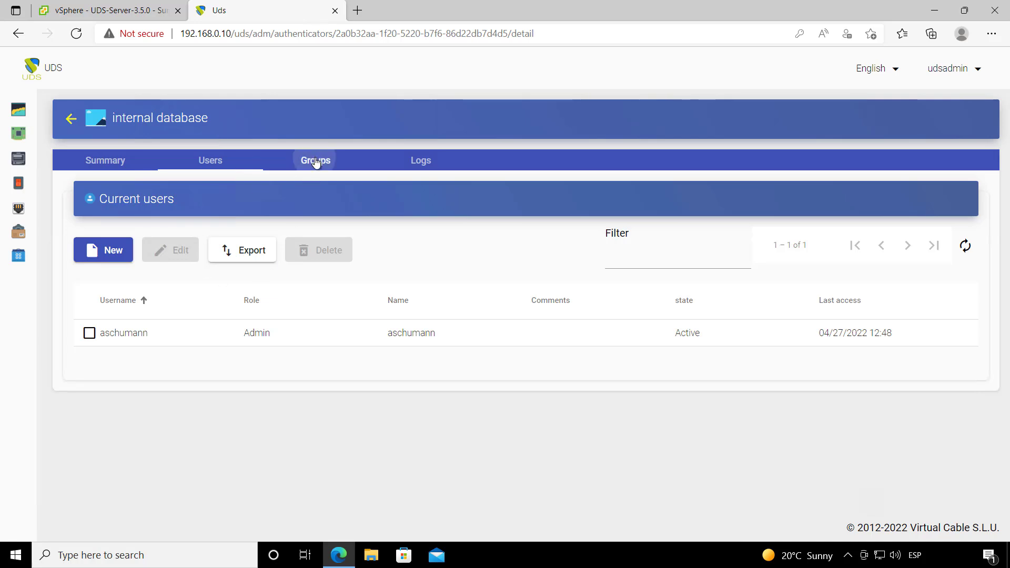
pyautogui.click(213, 168)
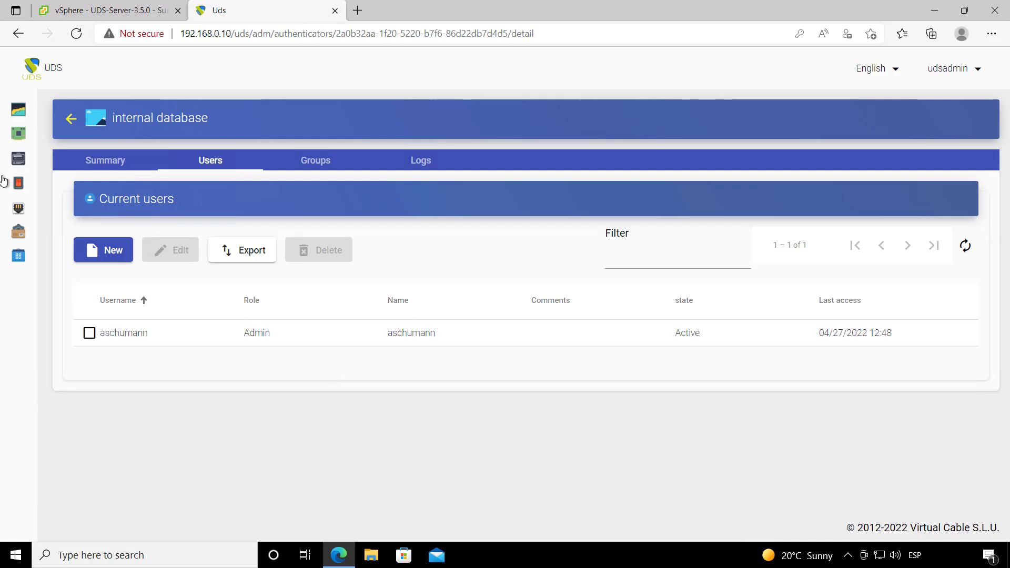
# Step: Create a Linux OS Manager named Linux OS Manager that removes the service on logout, max idle 300
pyautogui.moveTo(18, 173)
pyautogui.click(69, 181)
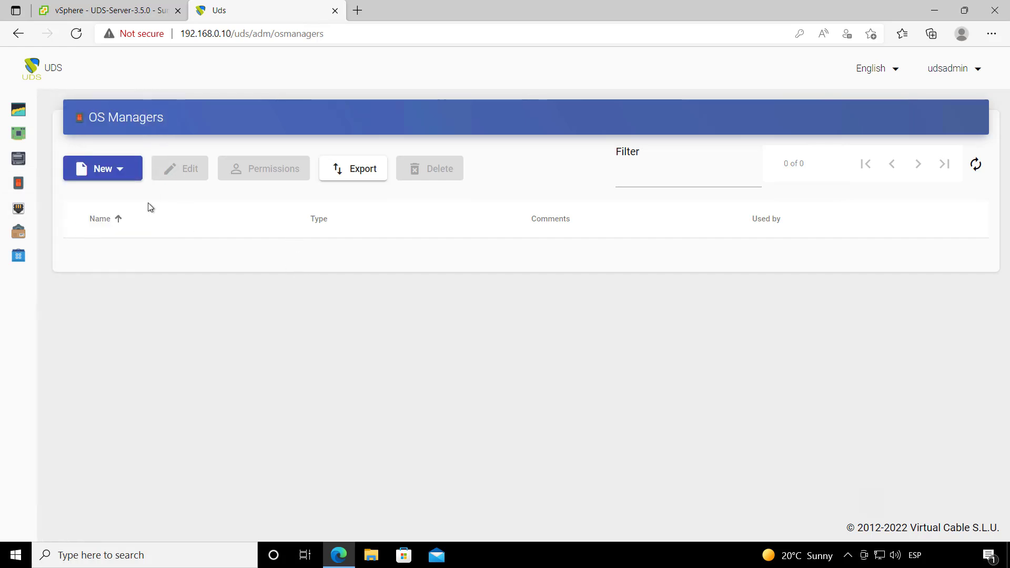
pyautogui.click(106, 178)
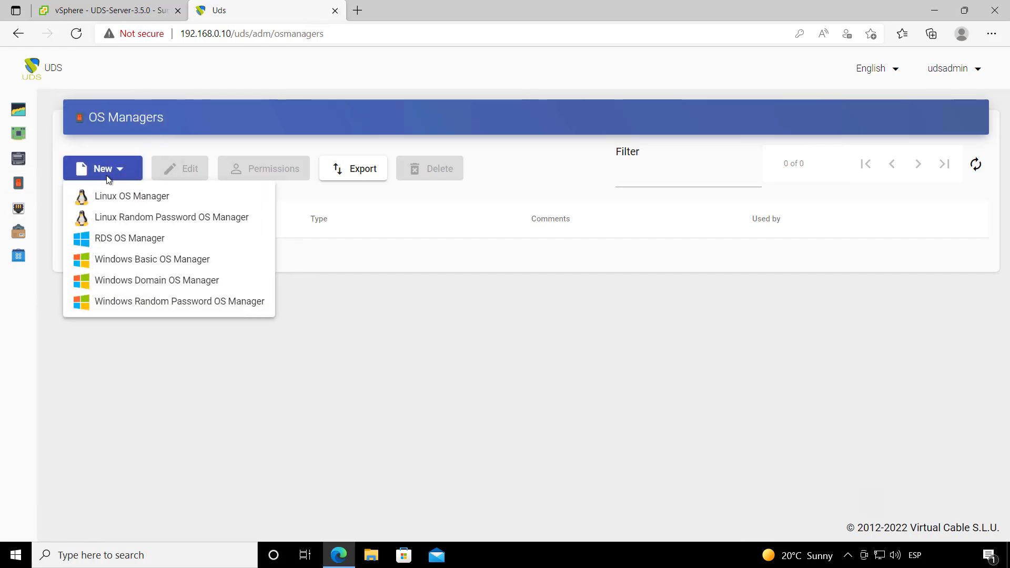
pyautogui.click(155, 197)
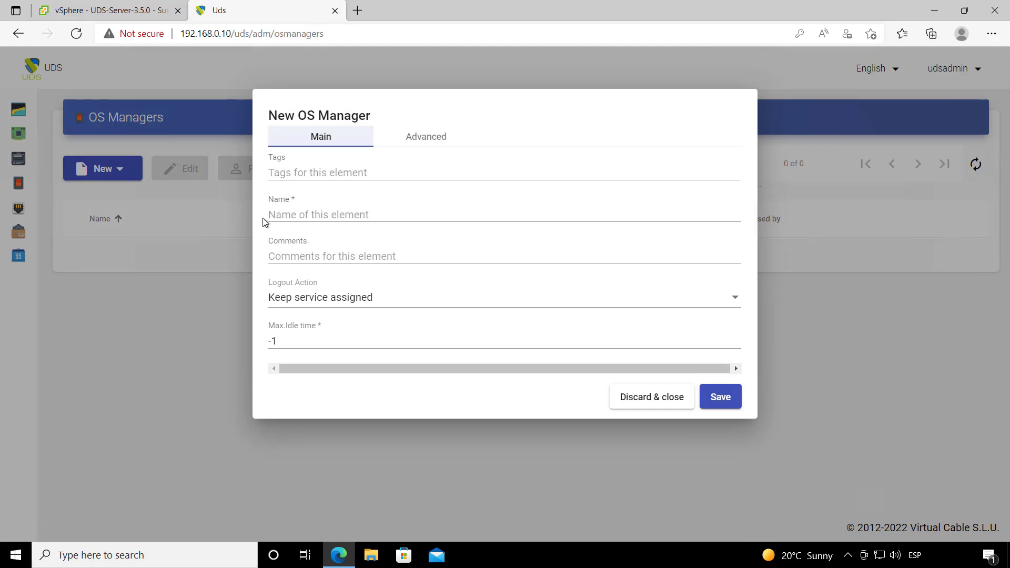
pyautogui.click(293, 216)
pyautogui.write('Linux OS Manager')
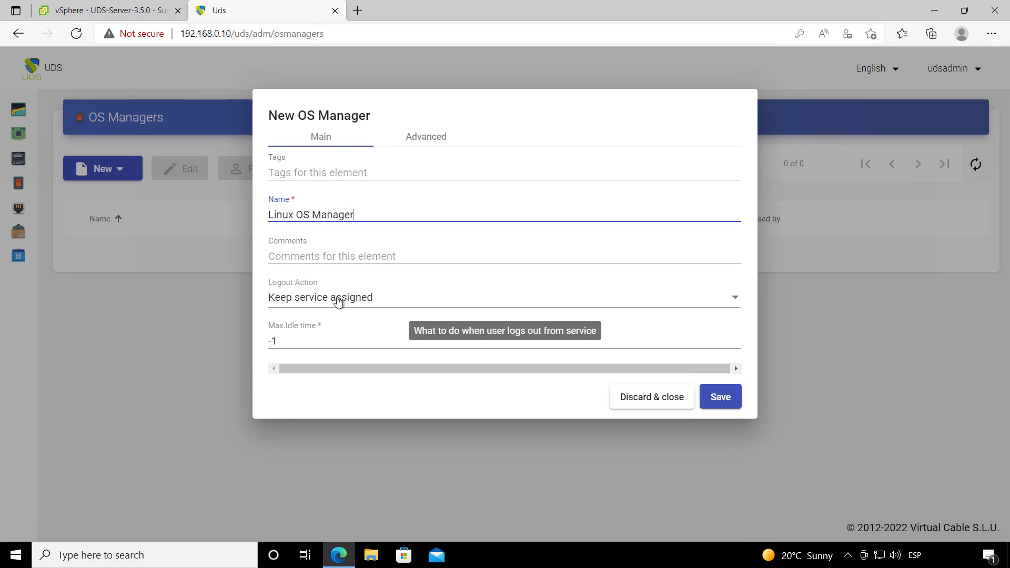
pyautogui.click(335, 304)
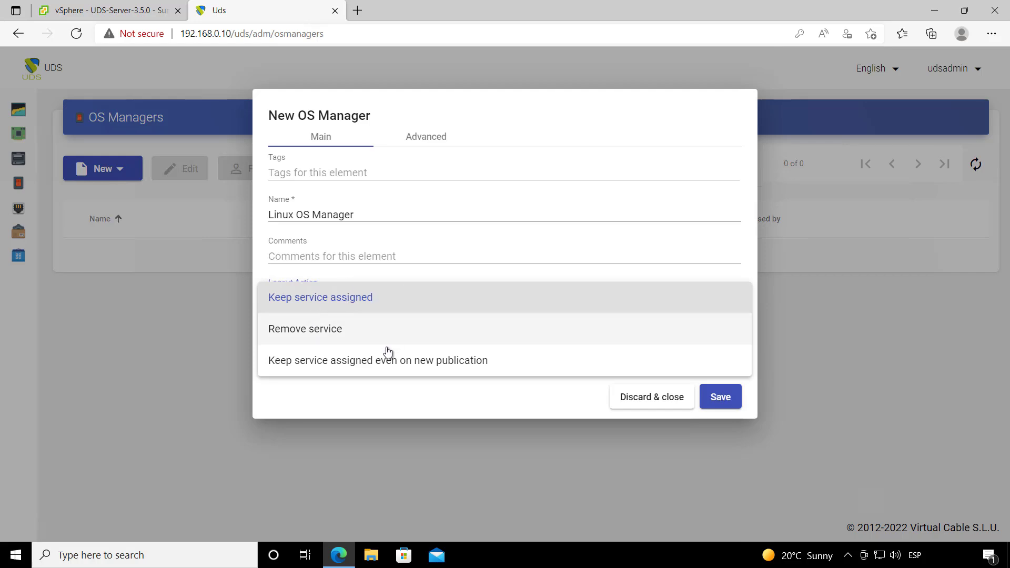
pyautogui.click(313, 335)
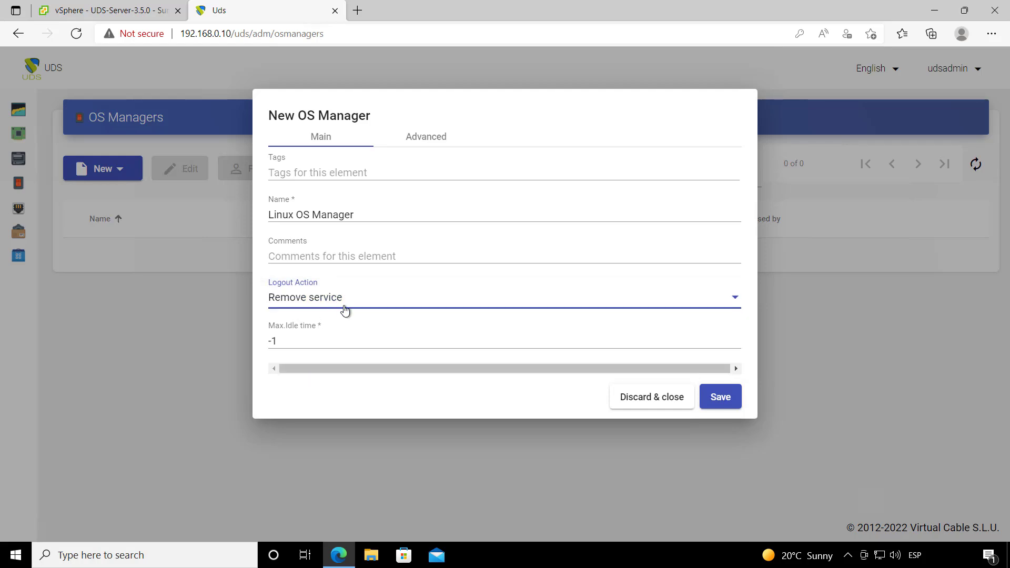
pyautogui.click(304, 340)
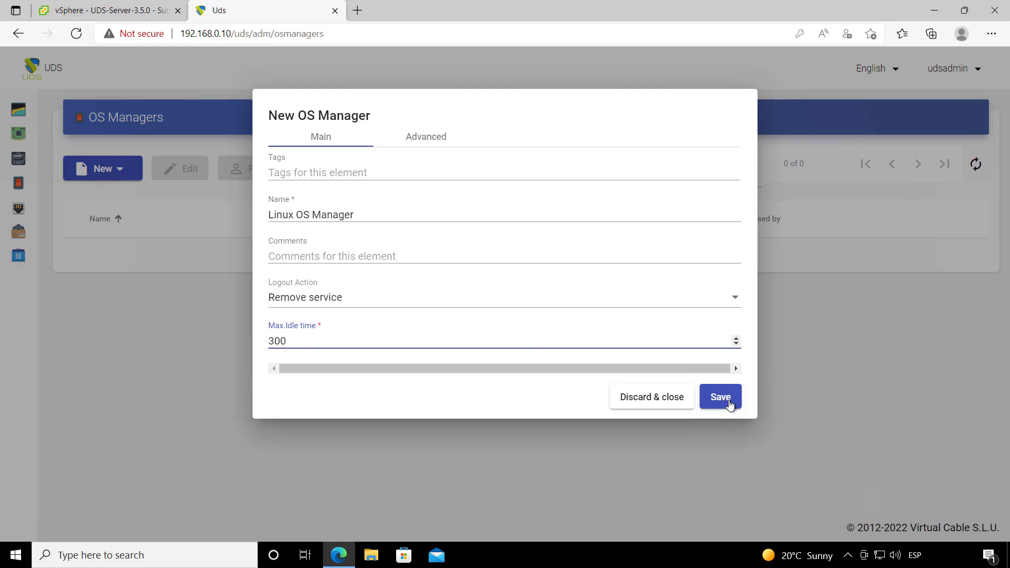
pyautogui.click(425, 142)
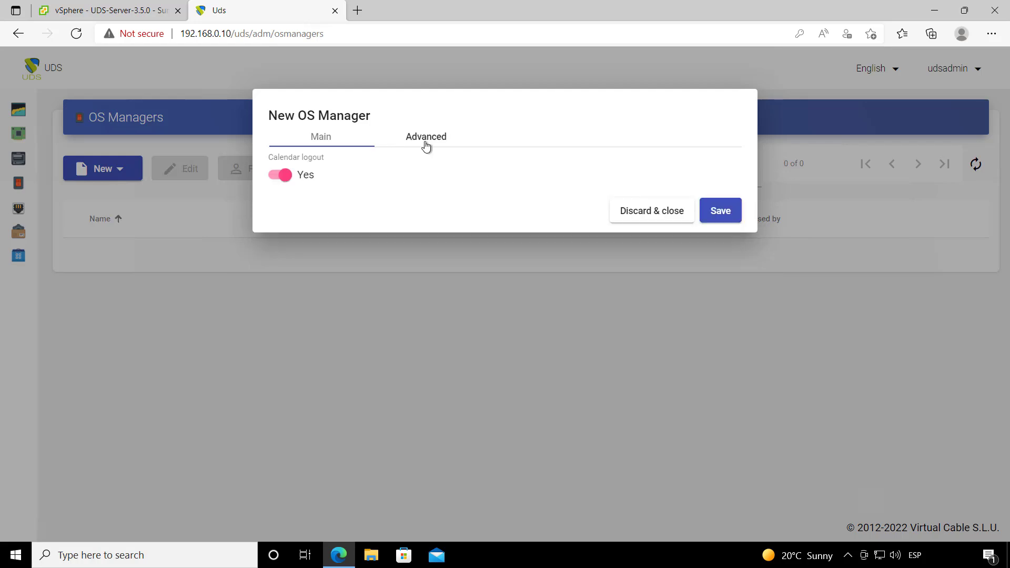
# Step: Save the Linux OS Manager, then start a direct RDP transport named 'RDP Direct' with priority 1
pyautogui.click(725, 212)
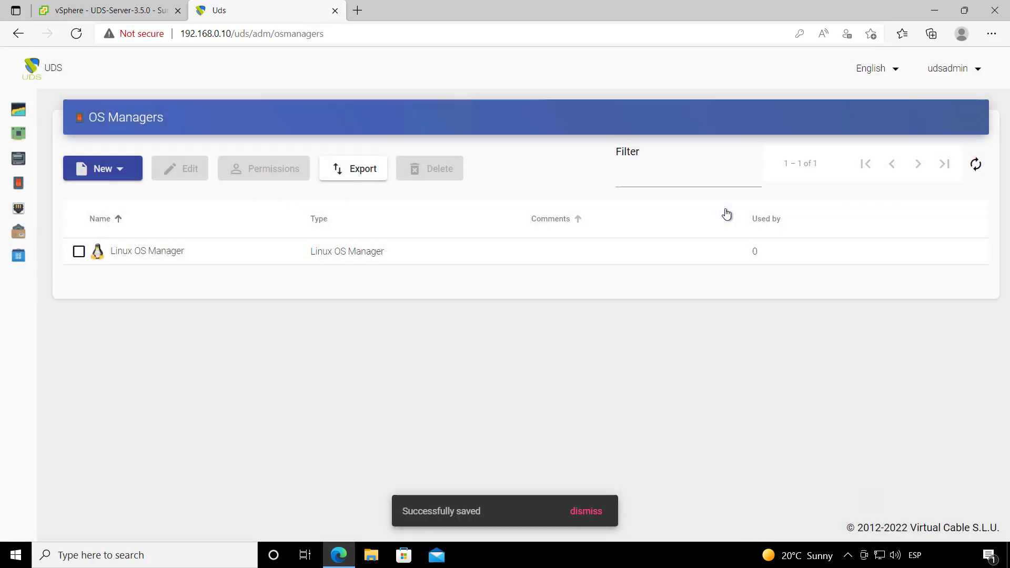
pyautogui.moveTo(26, 203)
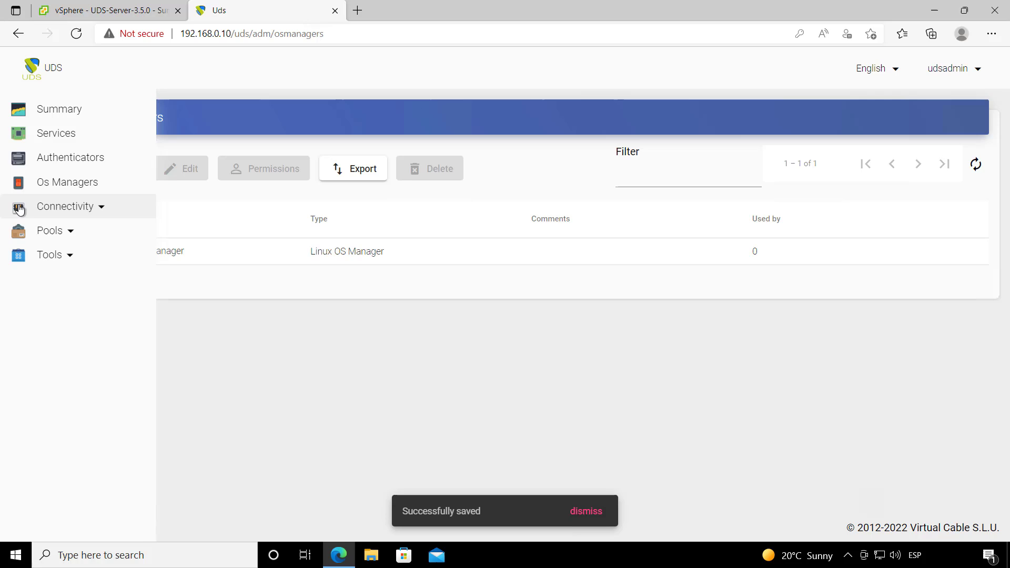
pyautogui.click(64, 206)
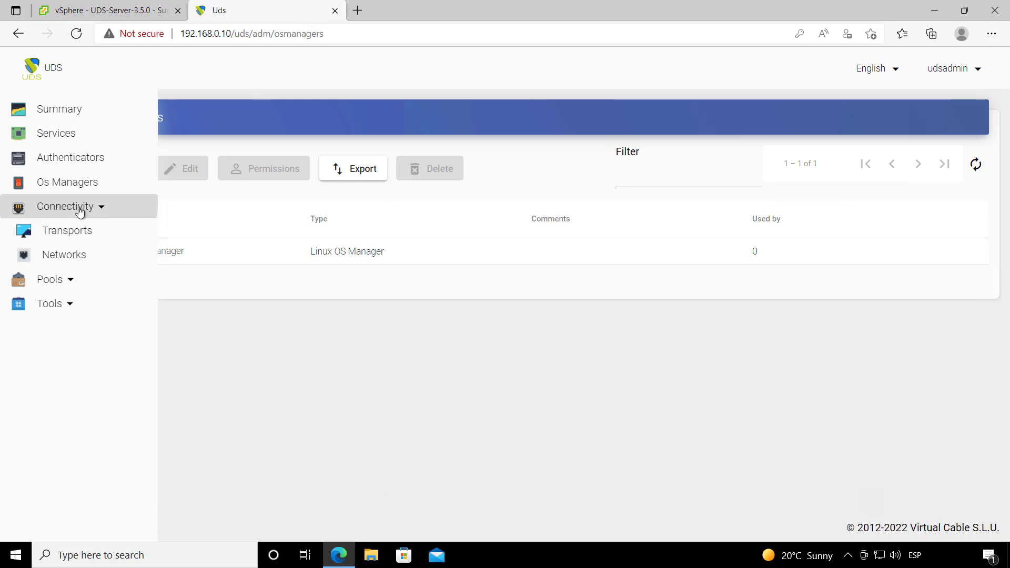
pyautogui.click(102, 231)
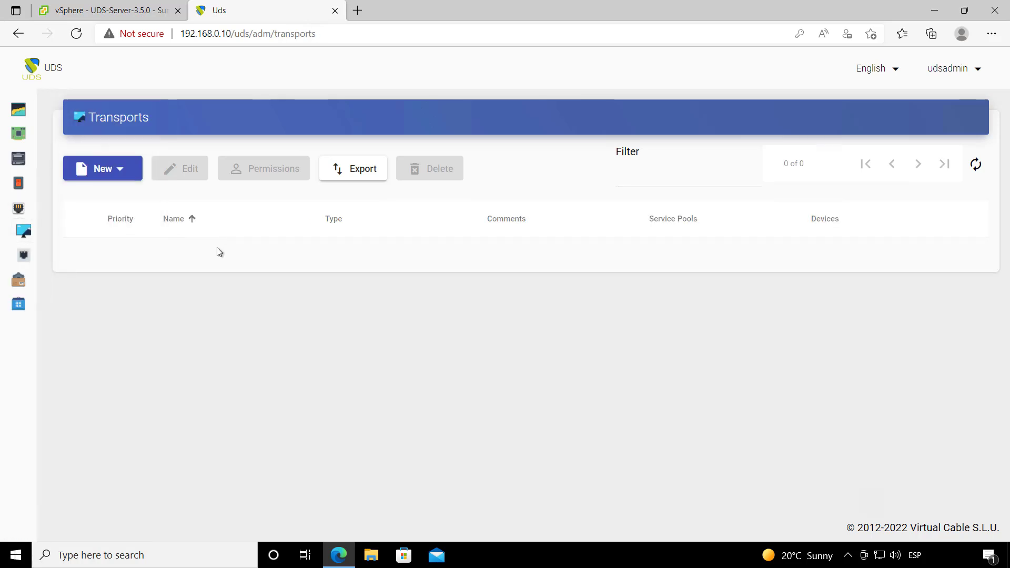
pyautogui.click(119, 174)
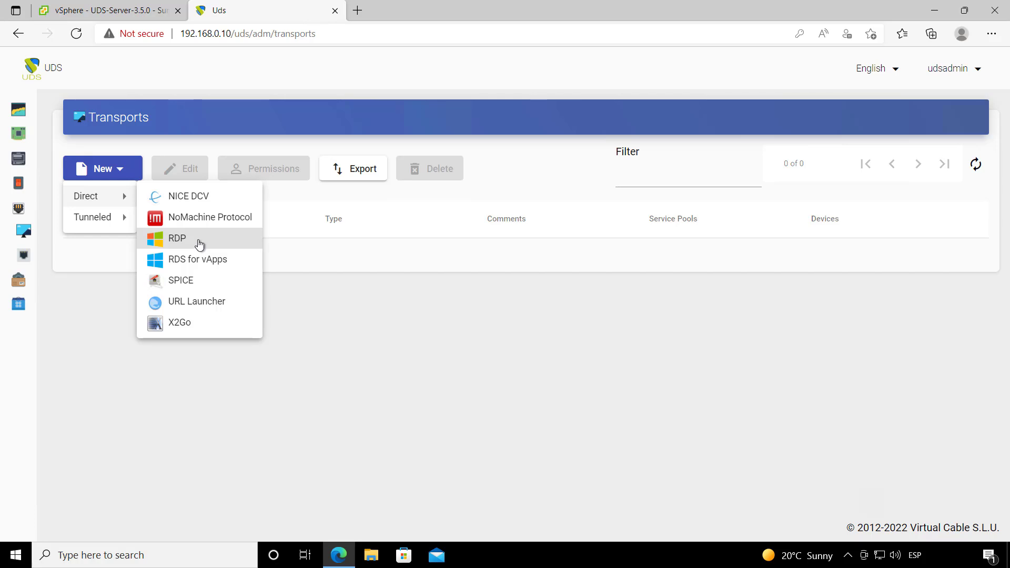
pyautogui.click(199, 241)
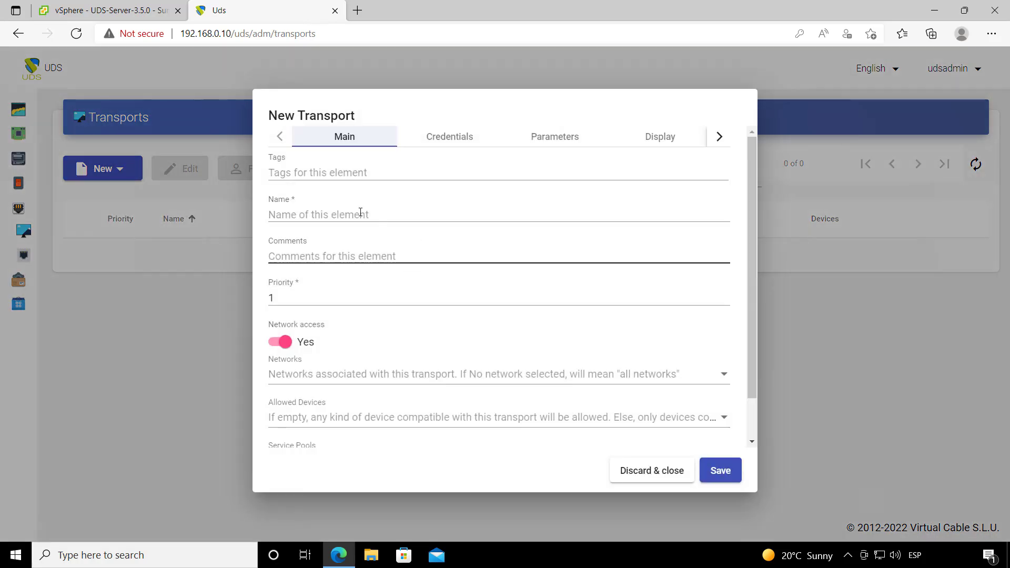
pyautogui.click(343, 215)
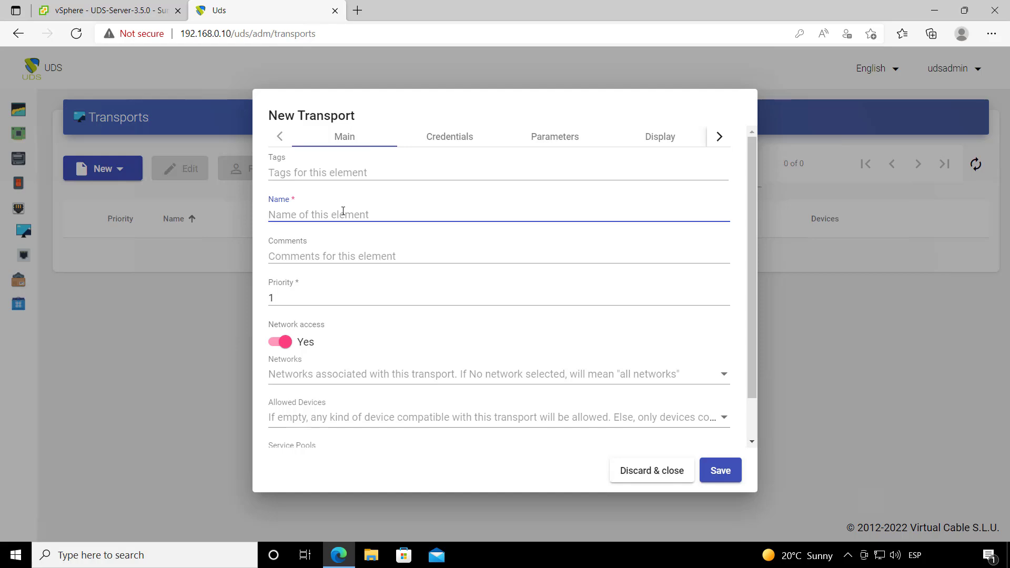
pyautogui.write('RDP Direct')
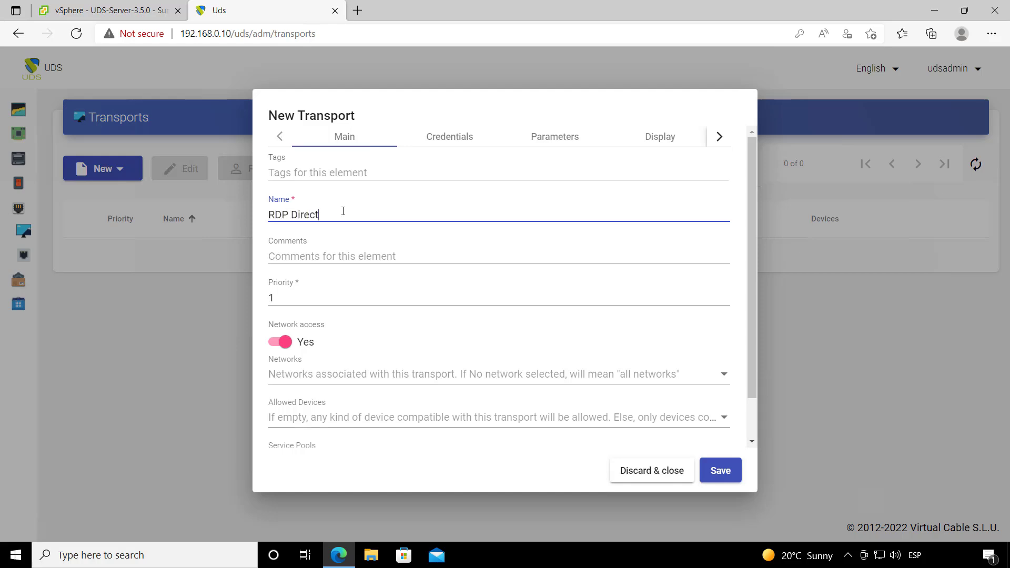
pyautogui.click(302, 301)
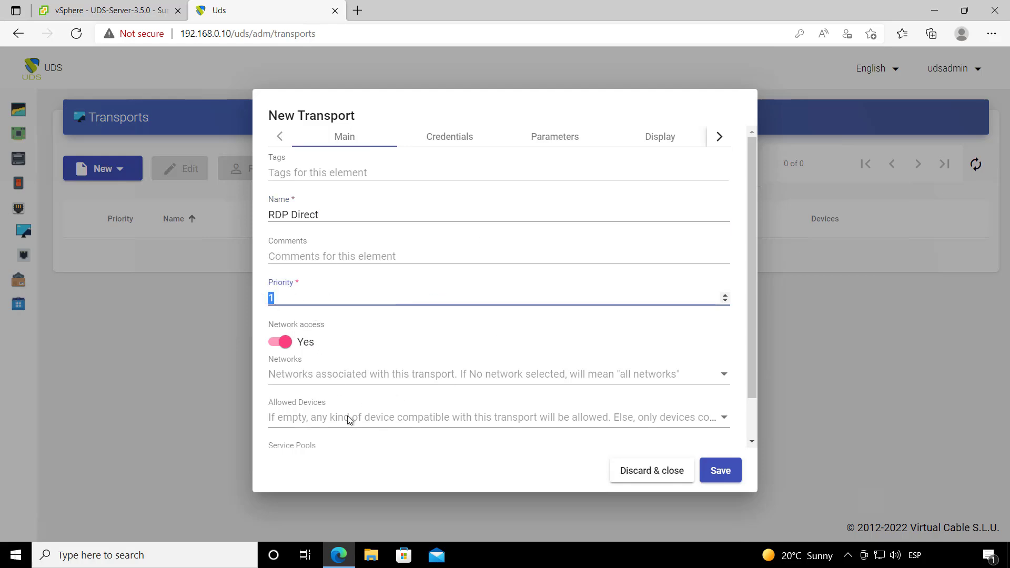
# Step: Give RDP Direct a fixed username and password, sent without a domain
pyautogui.click(445, 139)
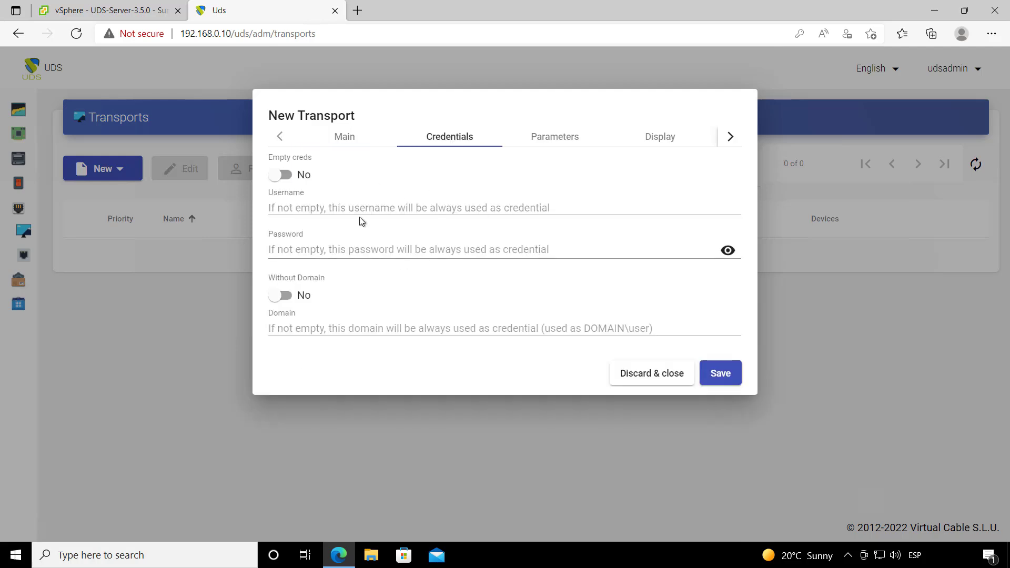
pyautogui.click(349, 207)
pyautogui.write('ud')
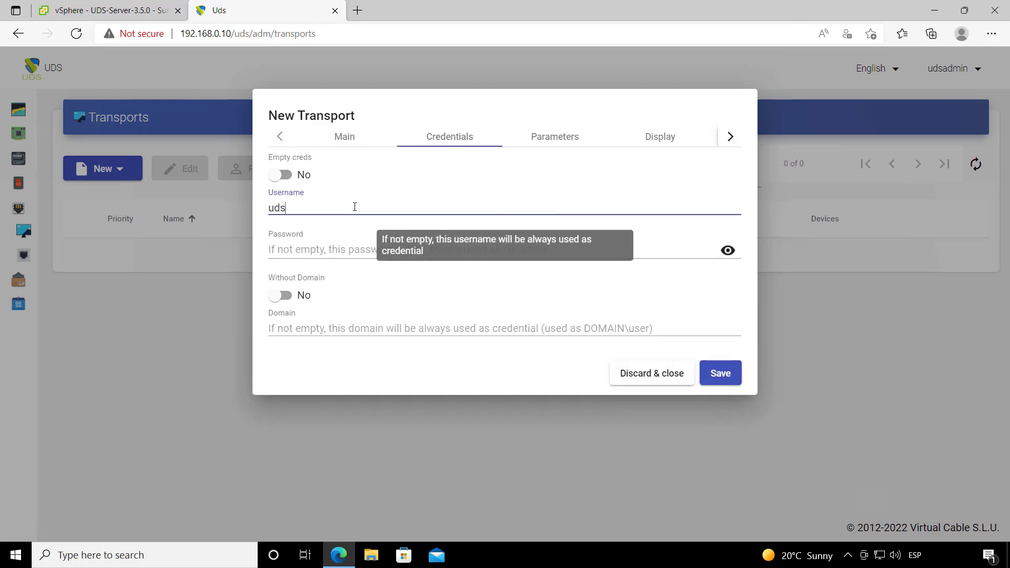
pyautogui.write('s')
pyautogui.click(327, 248)
pyautogui.write('ud')
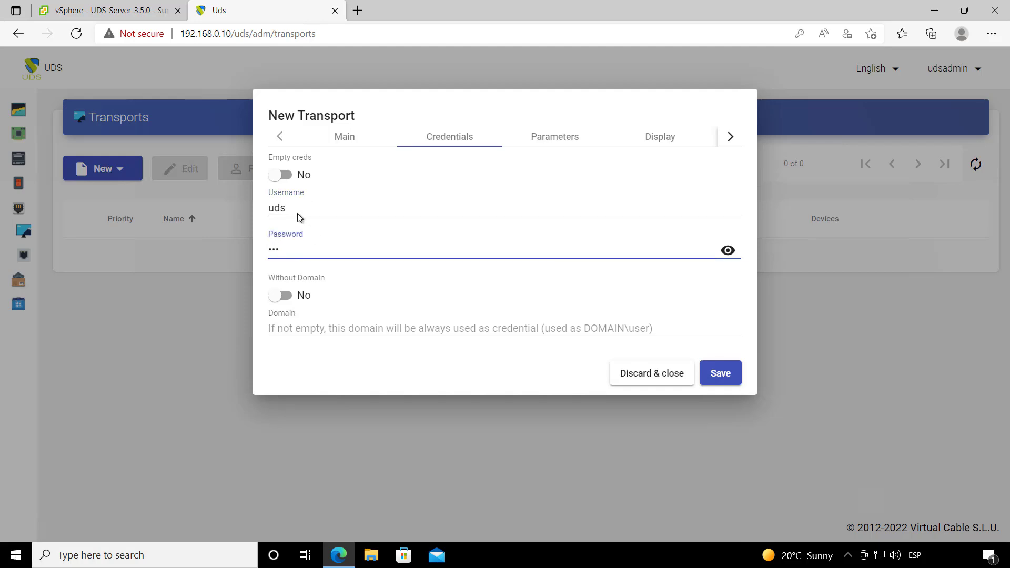
pyautogui.click(287, 296)
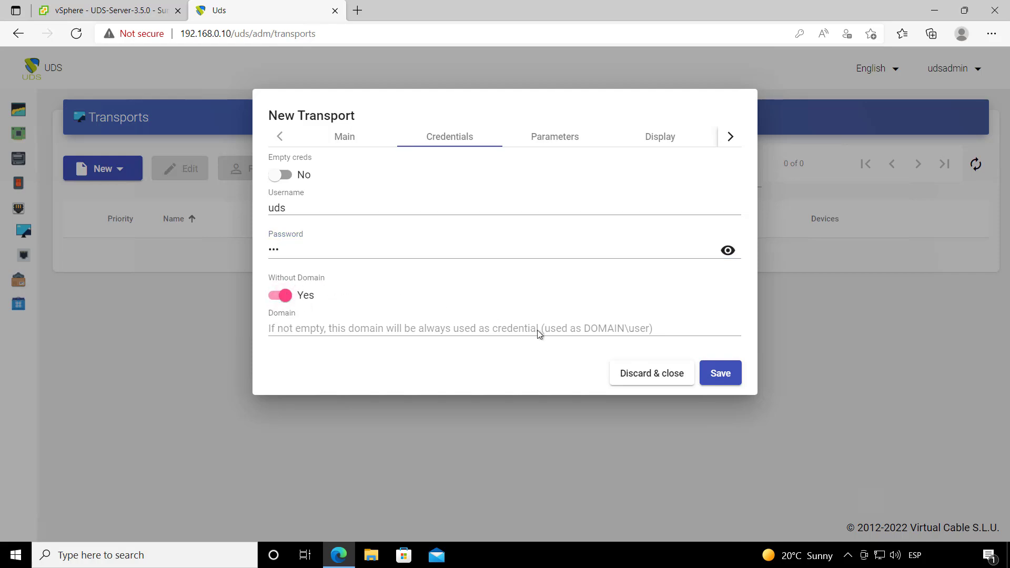
# Step: Review the Parameters, Display, Linux, Mac OS X and Advanced settings, then save the transport
pyautogui.click(563, 149)
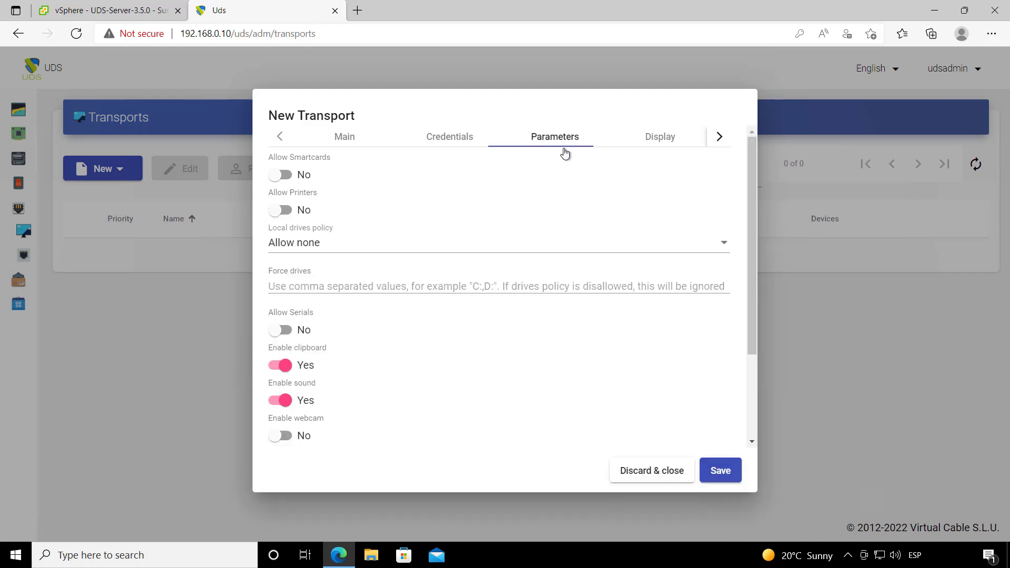
pyautogui.scroll(-3, 423, 337)
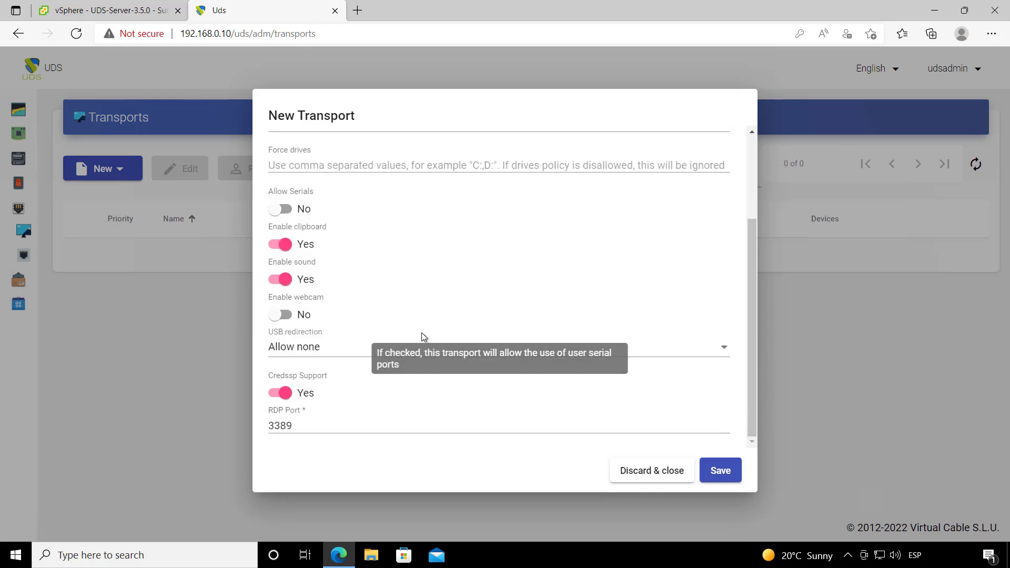
pyautogui.scroll(2, 425, 338)
pyautogui.scroll(1, 424, 337)
pyautogui.scroll(-3, 424, 337)
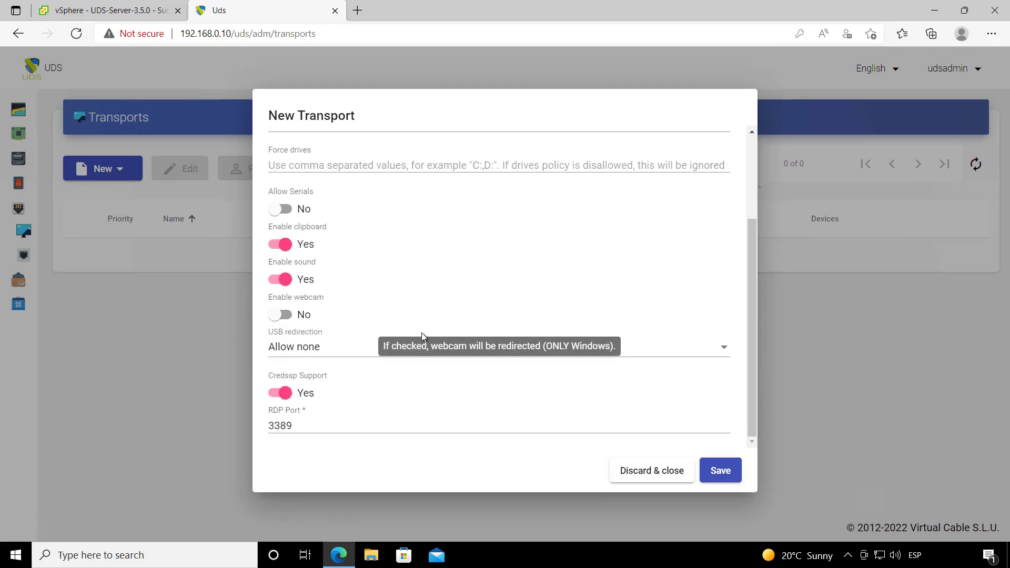
pyautogui.scroll(3, 424, 337)
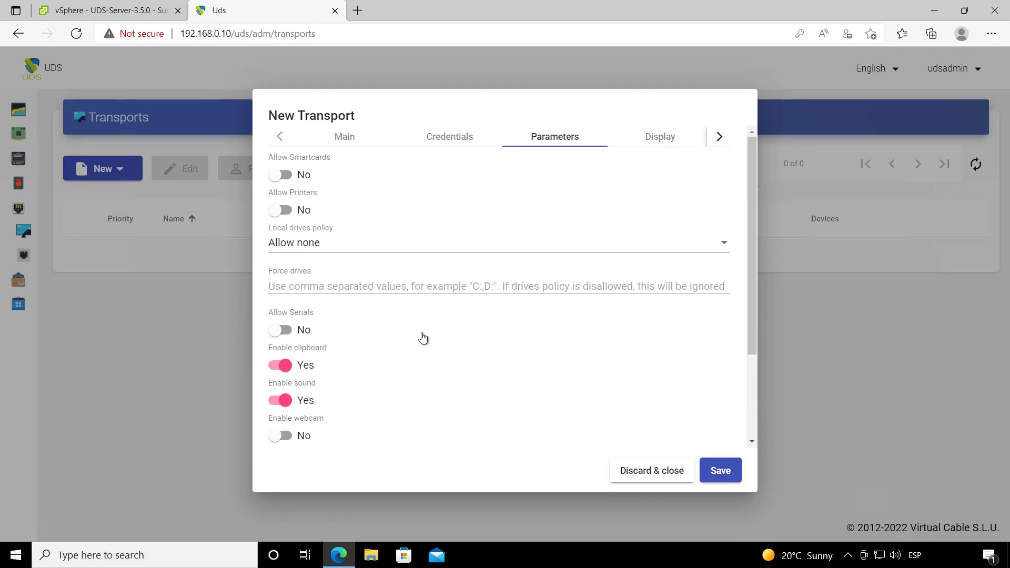
pyautogui.click(672, 140)
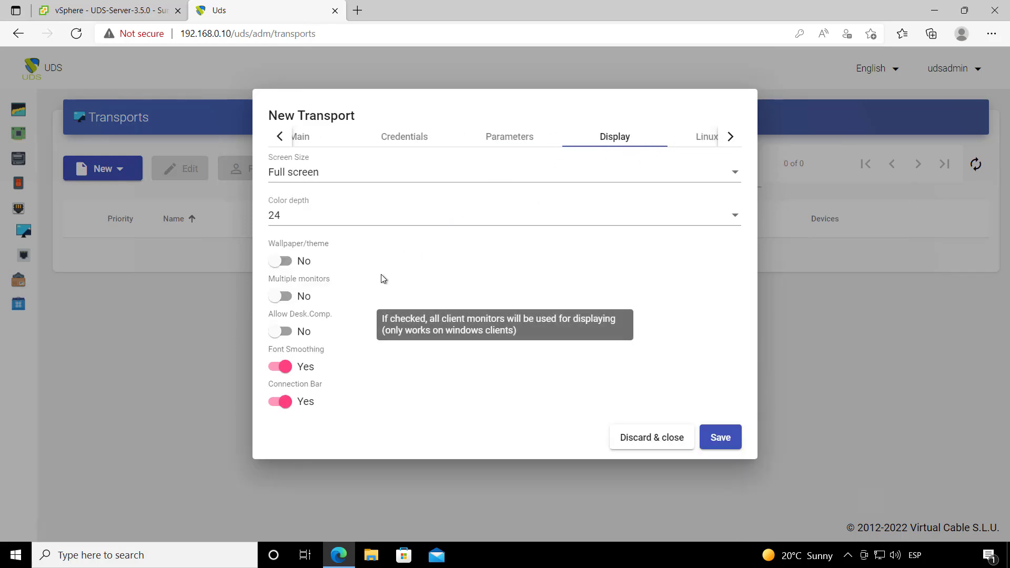
pyautogui.click(705, 139)
pyautogui.click(729, 138)
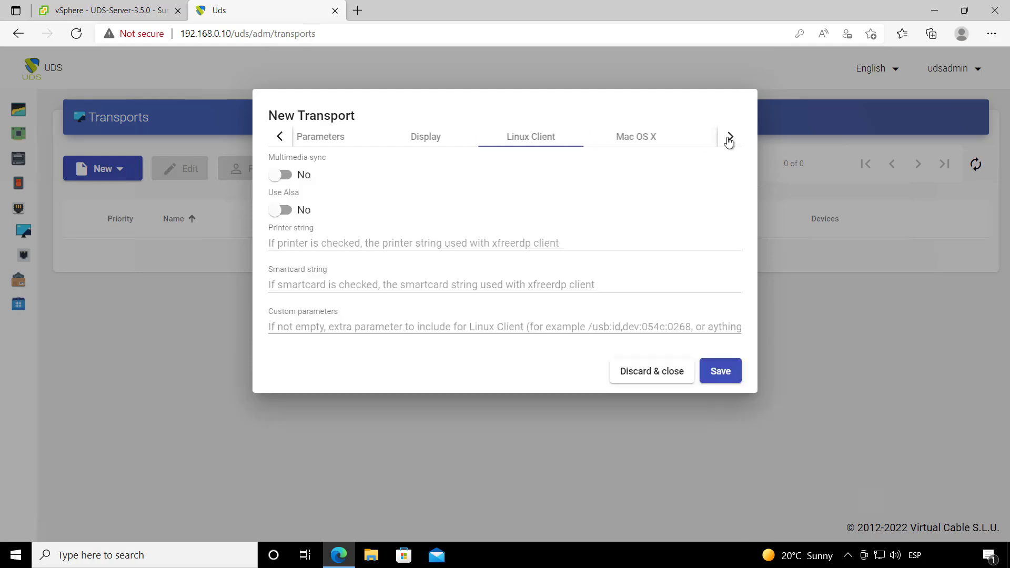
pyautogui.click(624, 139)
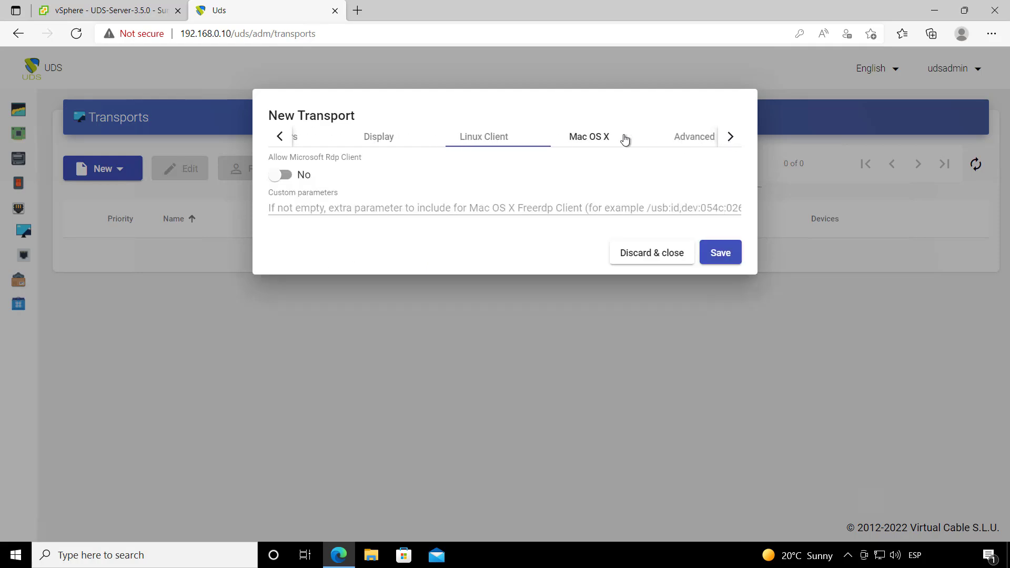
pyautogui.click(729, 138)
pyautogui.click(678, 141)
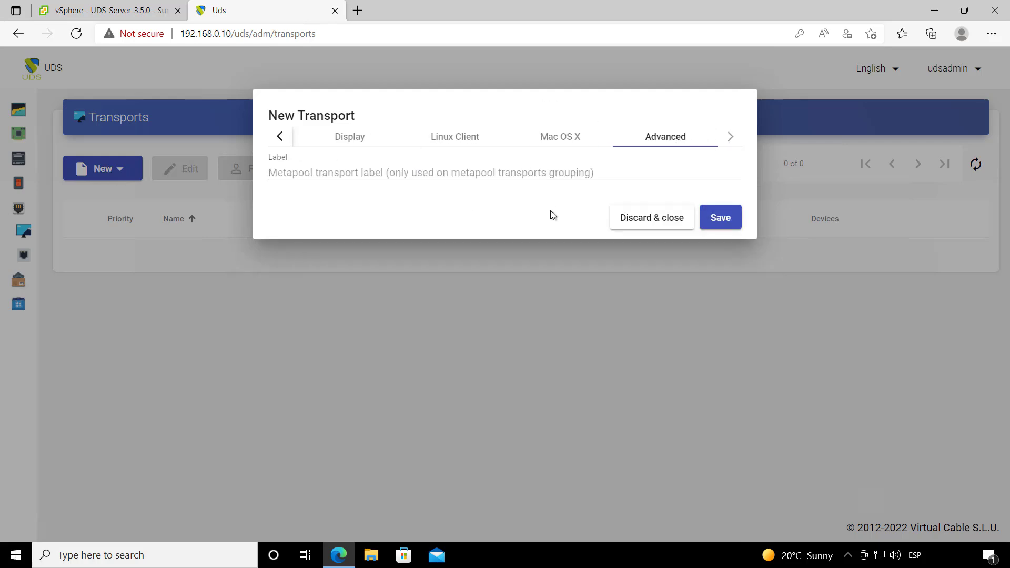
pyautogui.click(731, 224)
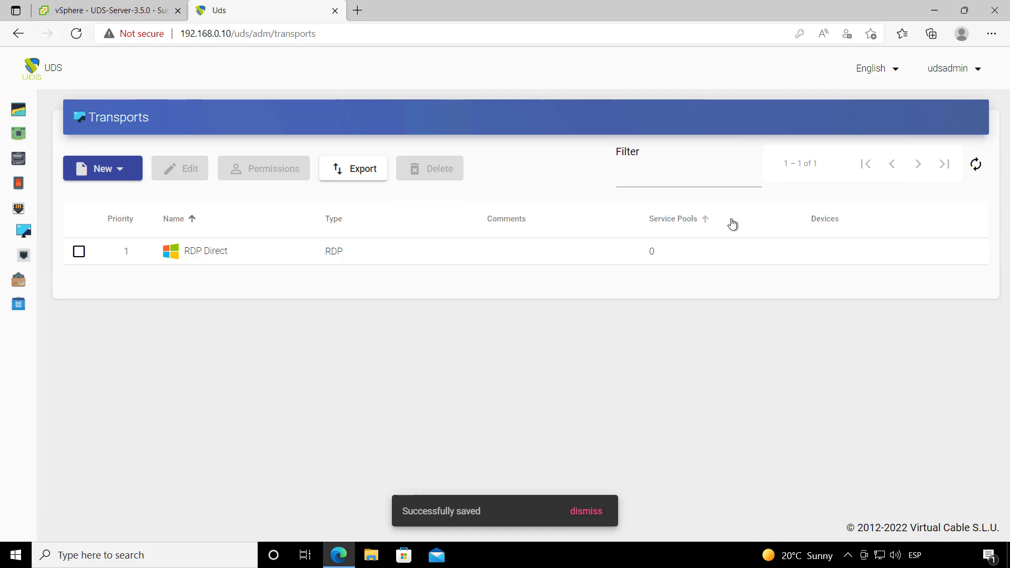
# Step: Start a tunneled HTML5 RDP transport named 'HTML5' and change its priority from 1 to 2
pyautogui.click(125, 174)
pyautogui.moveTo(87, 218)
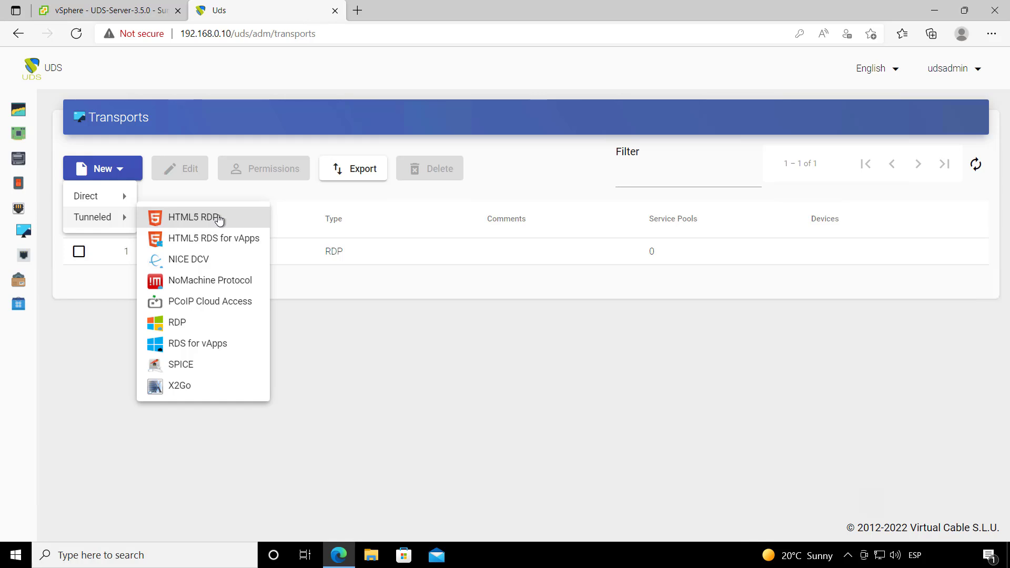
pyautogui.click(218, 218)
pyautogui.click(311, 212)
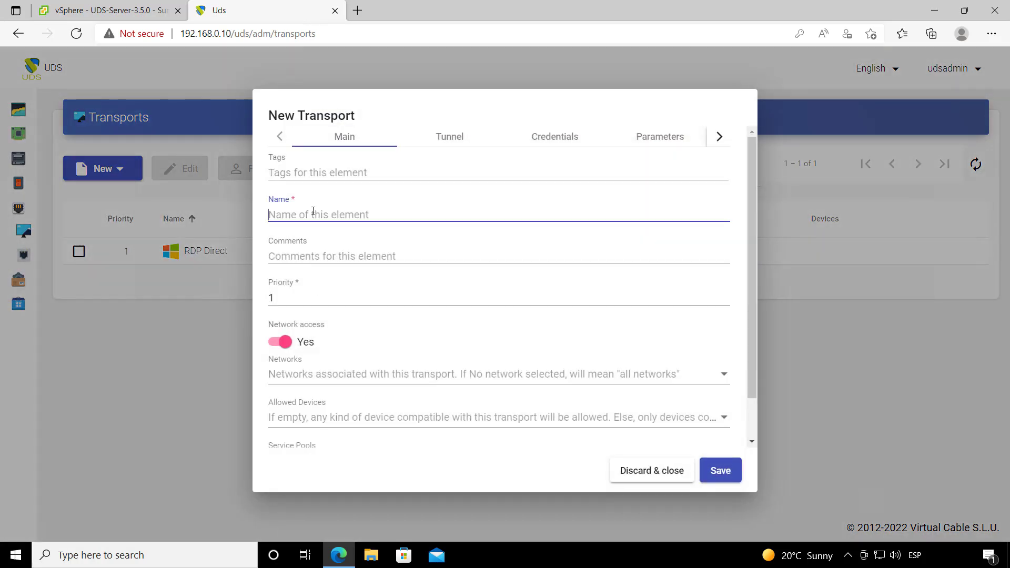
pyautogui.write('HTML5')
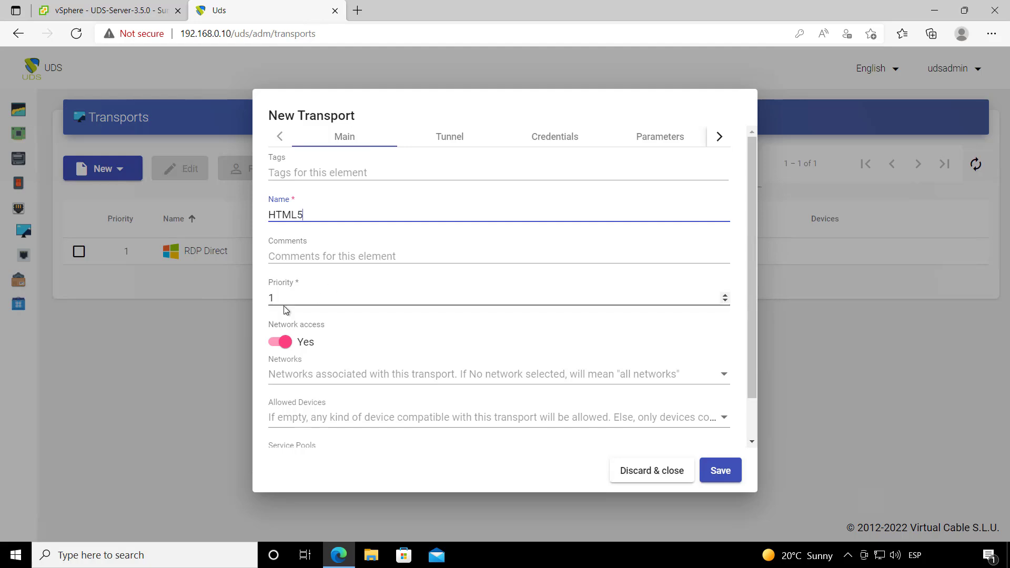
pyautogui.doubleClick(271, 298)
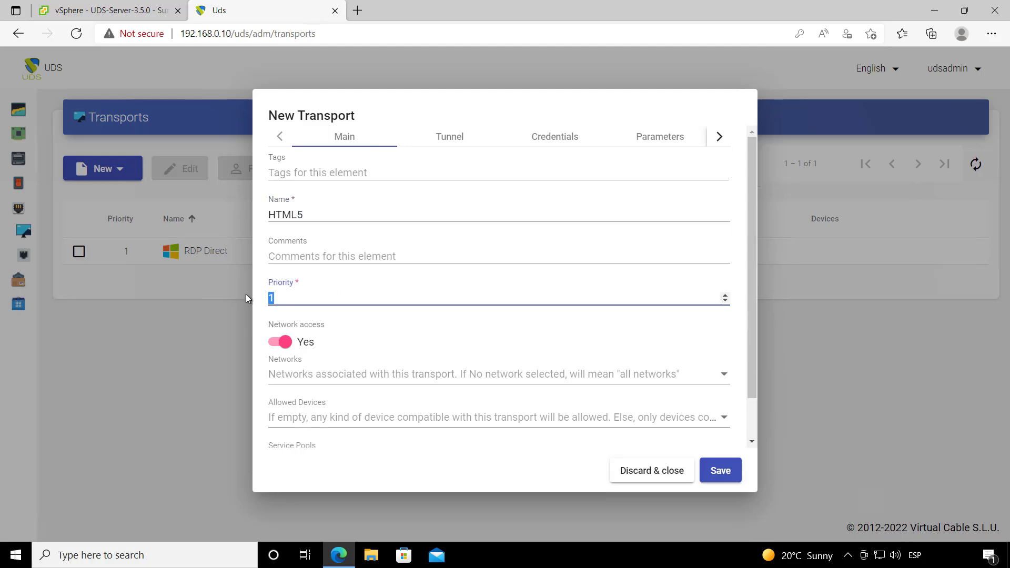
pyautogui.write('2')
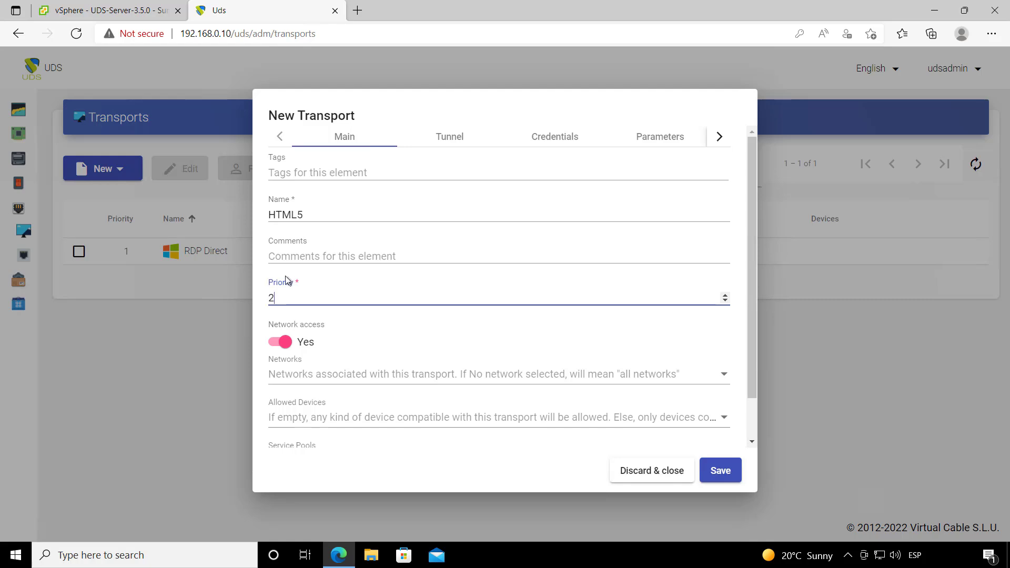
pyautogui.moveTo(282, 291); pyautogui.dragTo(131, 262)
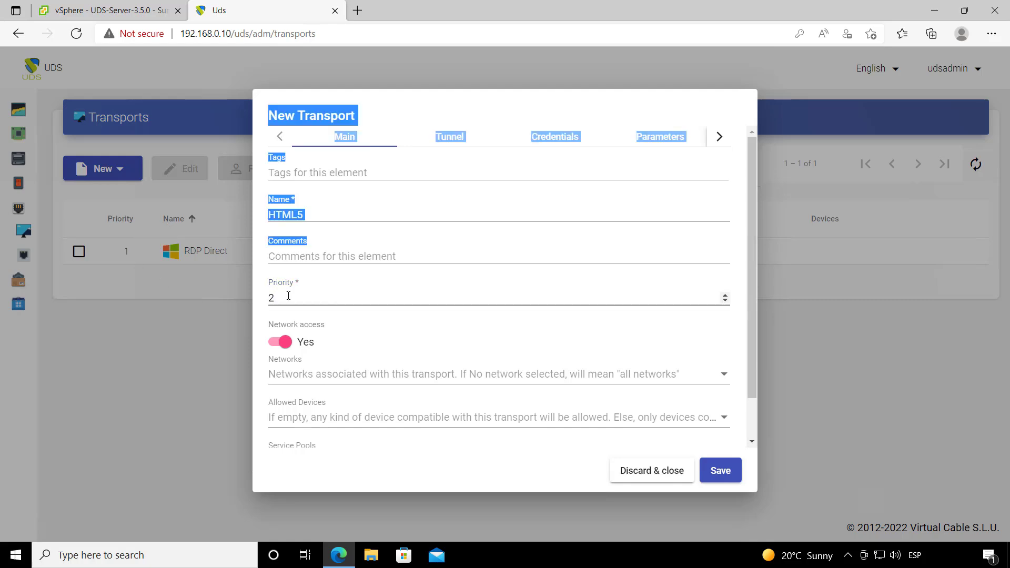
pyautogui.click(272, 299)
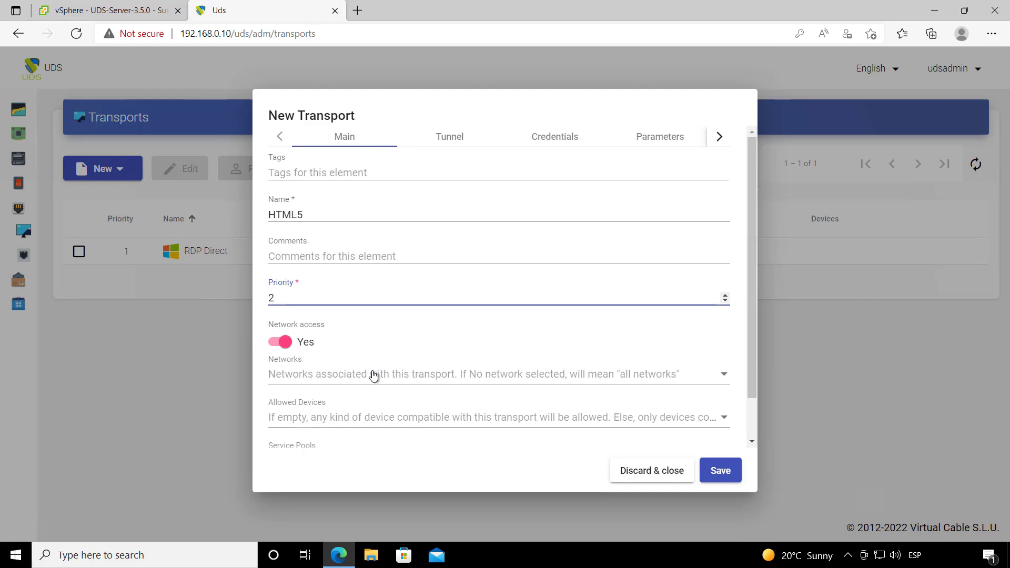
pyautogui.scroll(-1, 407, 375)
pyautogui.scroll(2, 508, 303)
pyautogui.click(450, 139)
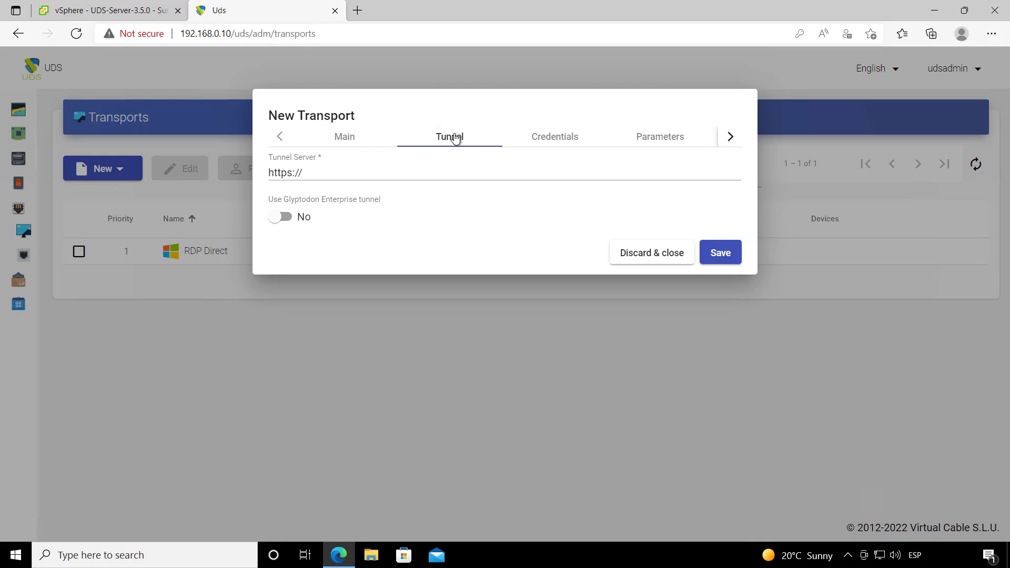
pyautogui.click(328, 173)
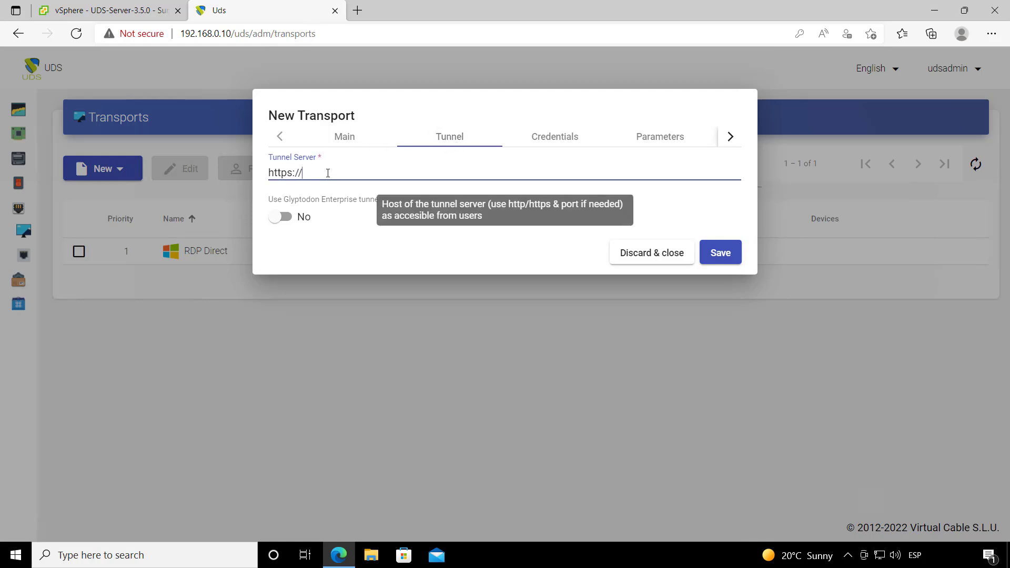
pyautogui.write('192.168.0.11')
pyautogui.moveTo(369, 173); pyautogui.dragTo(307, 174)
pyautogui.click(393, 169)
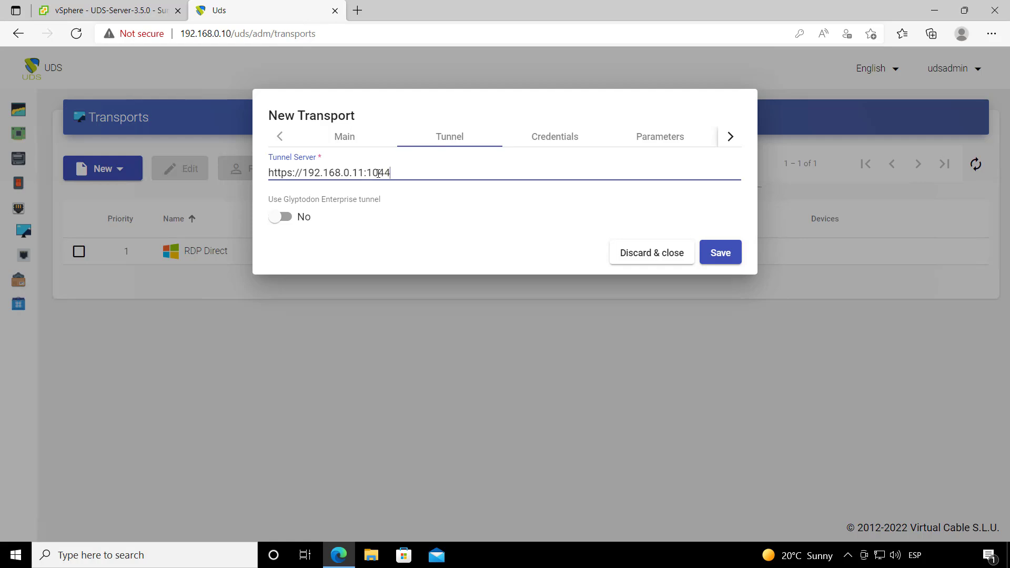
# Step: Give the HTML5 transport a fixed username and password, sent without a domain
pyautogui.click(549, 139)
pyautogui.click(295, 213)
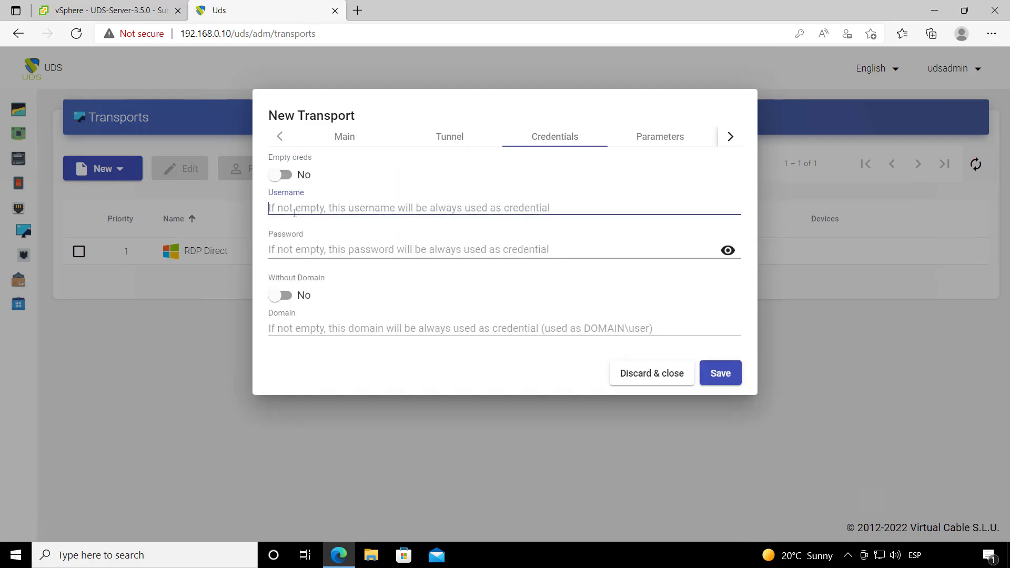
pyautogui.write('uds')
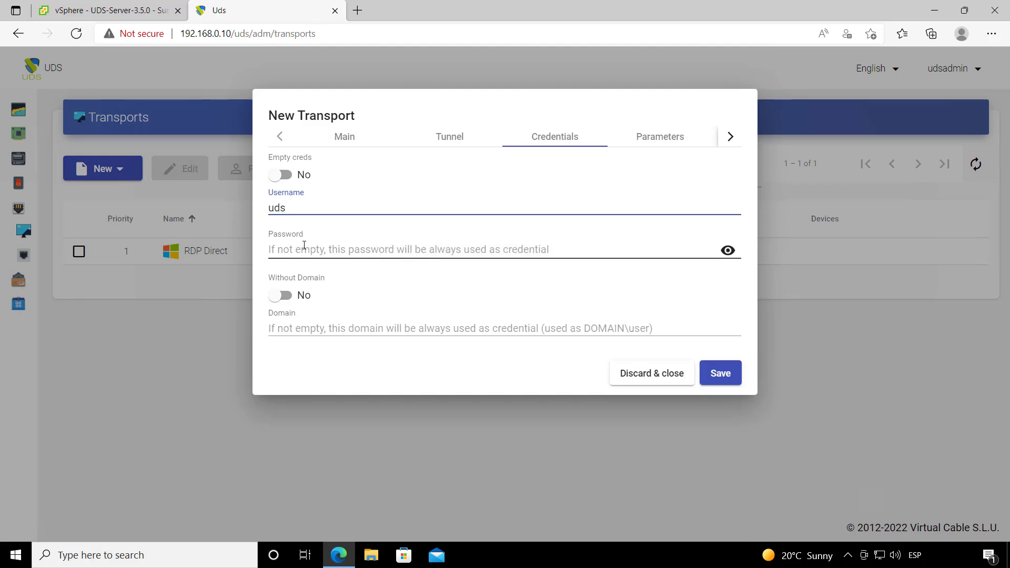
pyautogui.click(304, 245)
pyautogui.write('u')
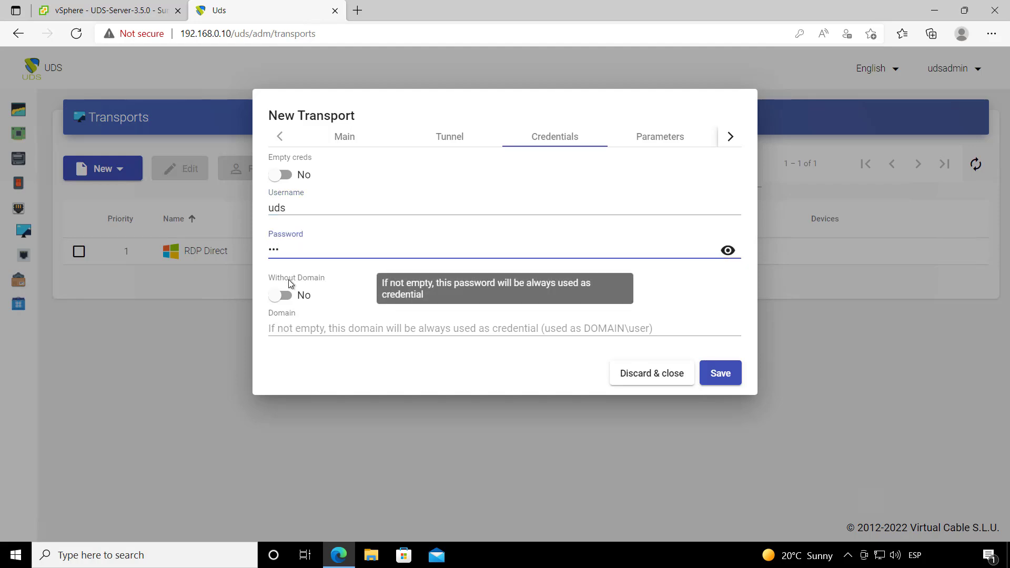
pyautogui.click(286, 294)
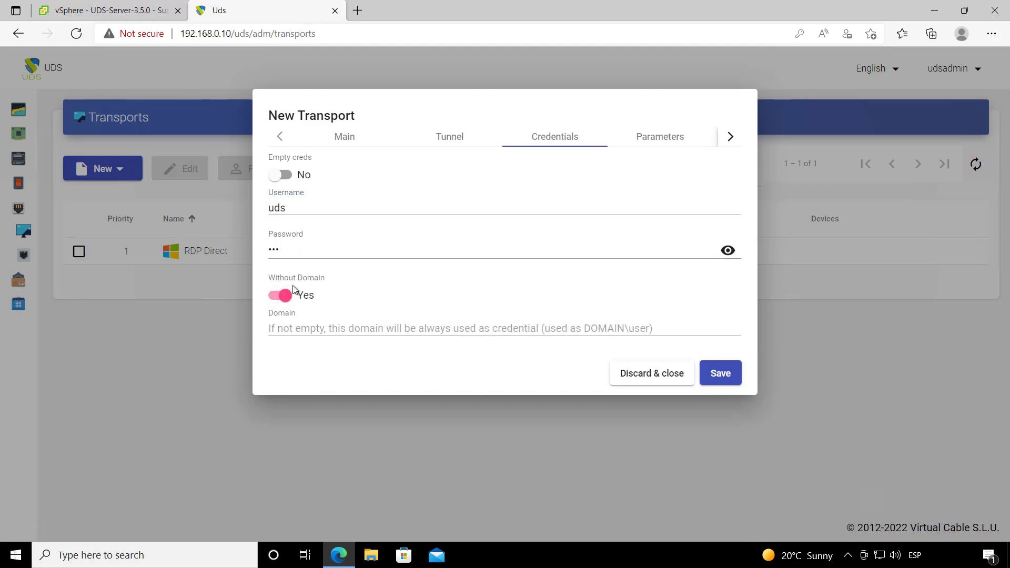
# Step: Review the Parameters and Advanced settings, then save the HTML5 transport
pyautogui.click(658, 138)
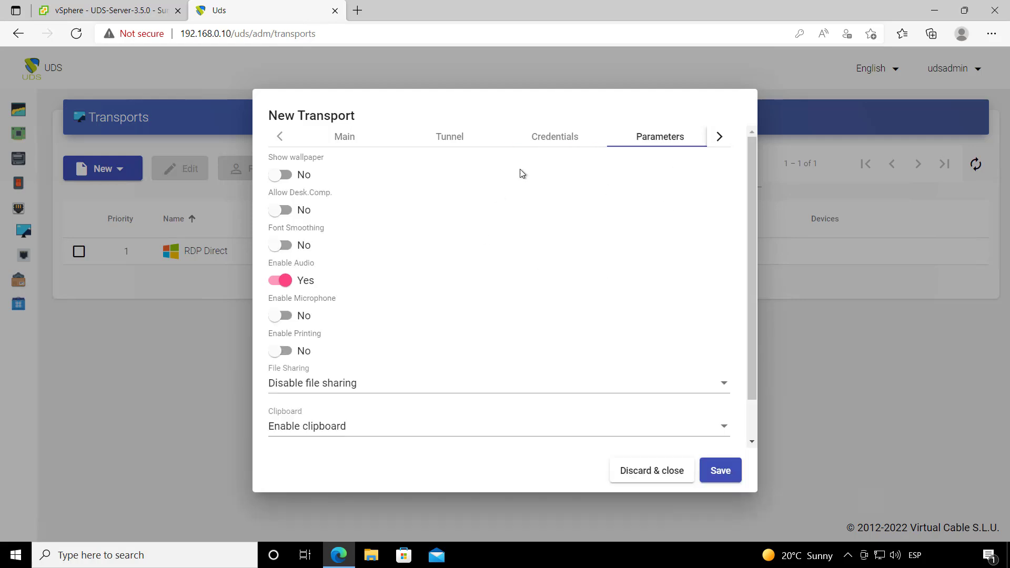
pyautogui.scroll(-1, 494, 317)
pyautogui.scroll(1, 609, 249)
pyautogui.click(719, 138)
pyautogui.click(659, 139)
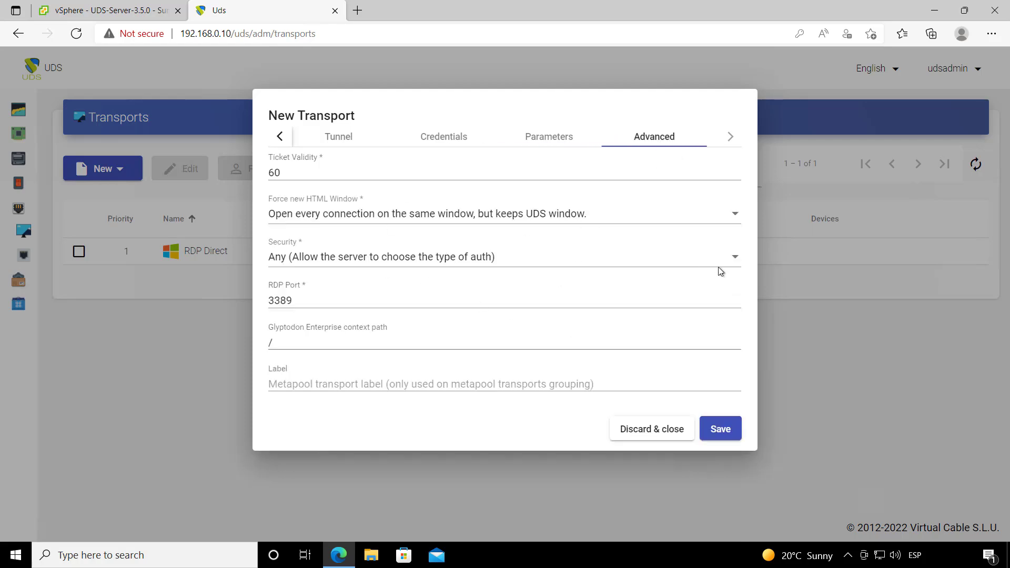
pyautogui.click(721, 429)
# Step: Create a service pool 'Ubuntu 20.04' on base service WMWARE\Linux Ubuntu 20.04 with Linux OS Manager
pyautogui.moveTo(22, 257)
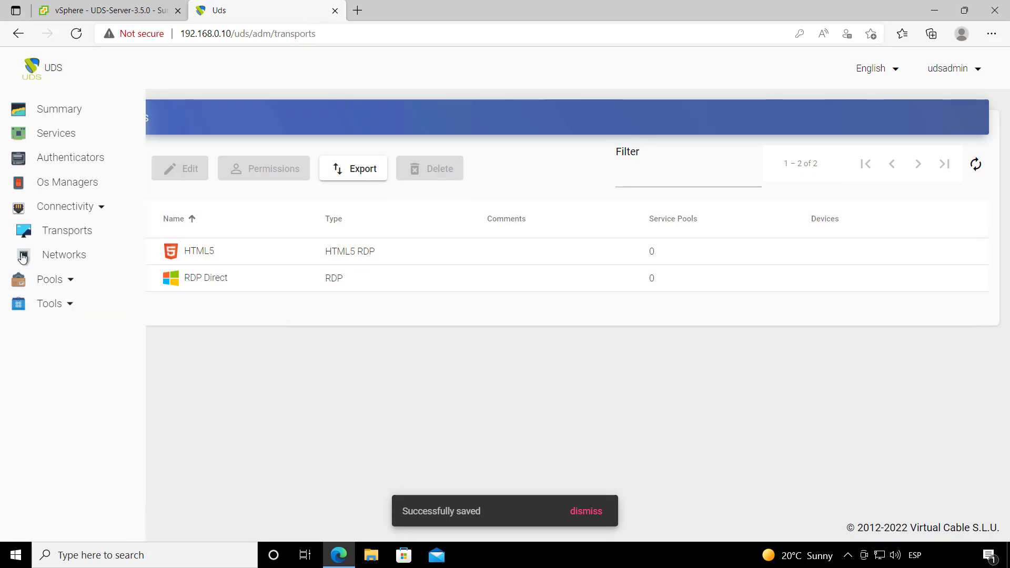
pyautogui.click(55, 279)
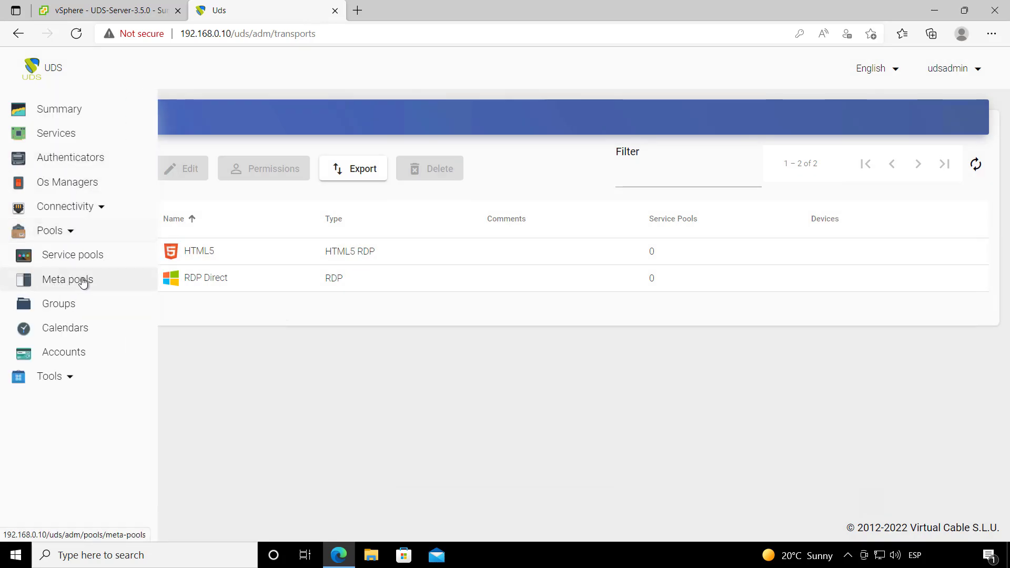
pyautogui.click(79, 257)
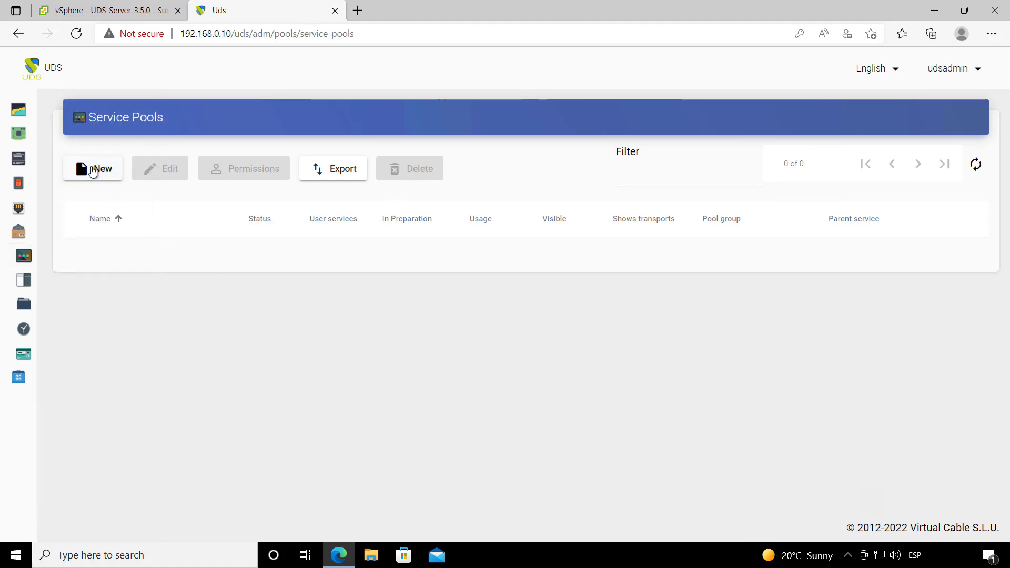
pyautogui.click(92, 171)
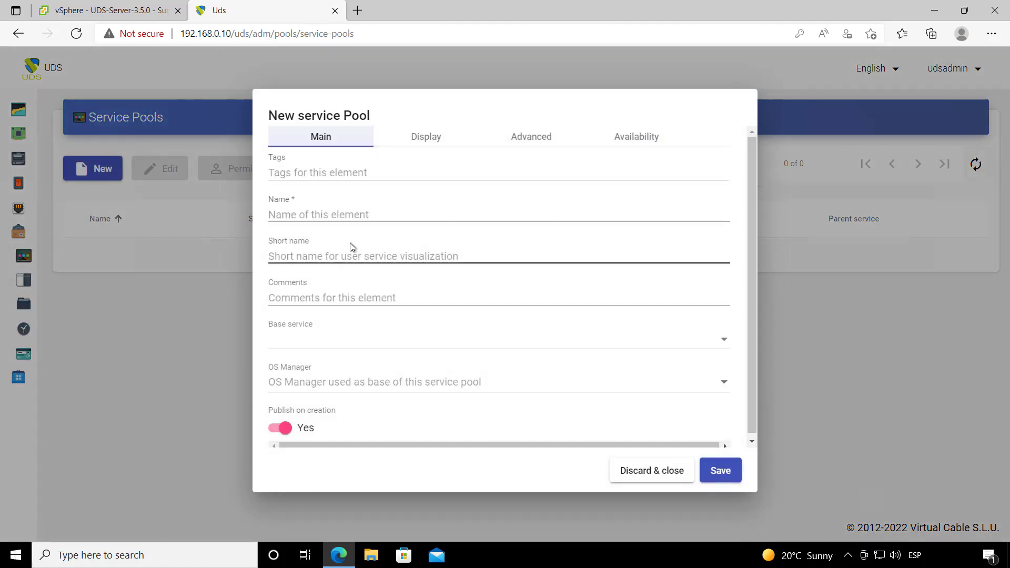
pyautogui.click(326, 211)
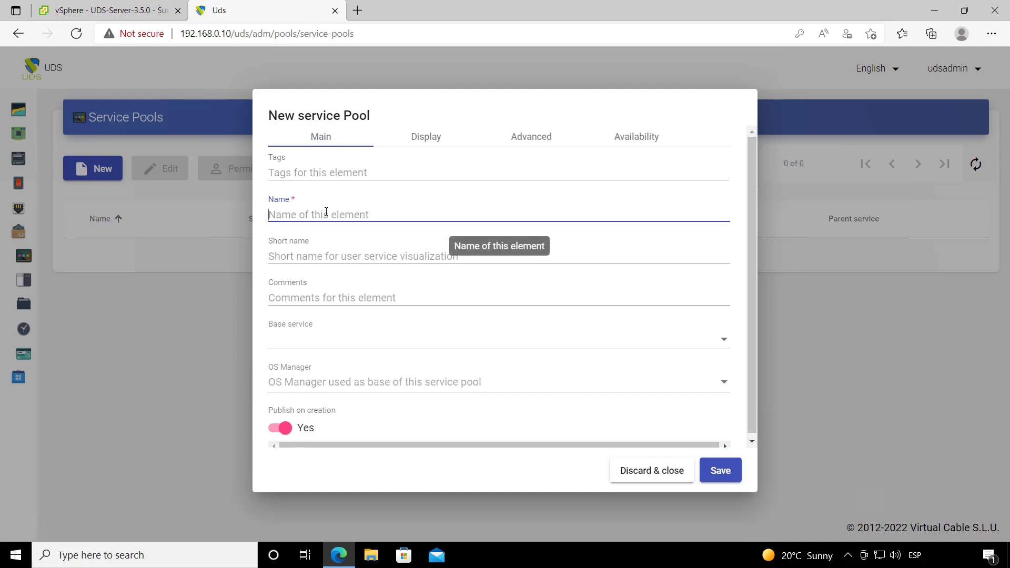
pyautogui.write('Ubuntu 20.04')
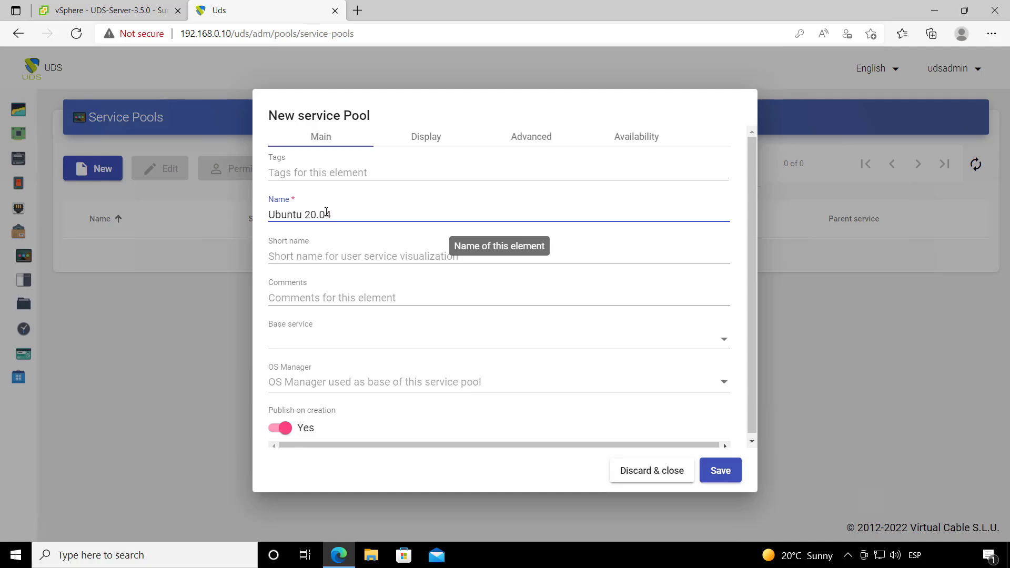
pyautogui.click(323, 338)
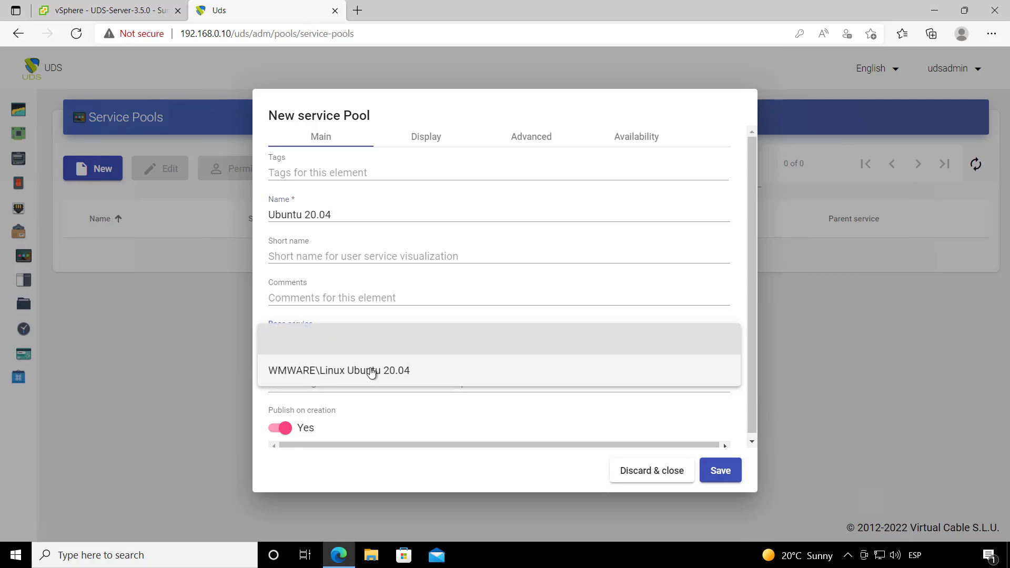
pyautogui.click(371, 372)
pyautogui.click(340, 387)
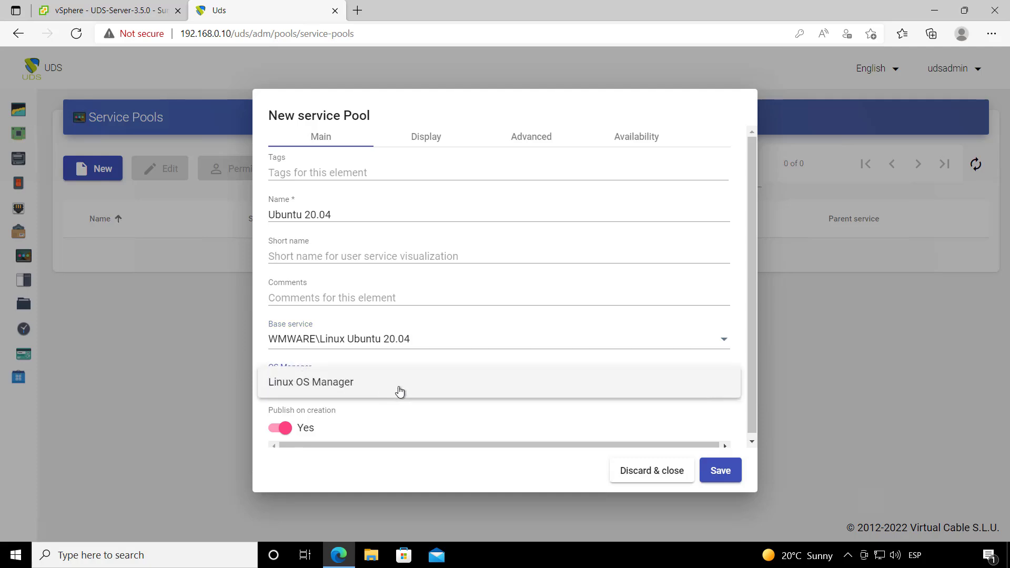
pyautogui.click(378, 392)
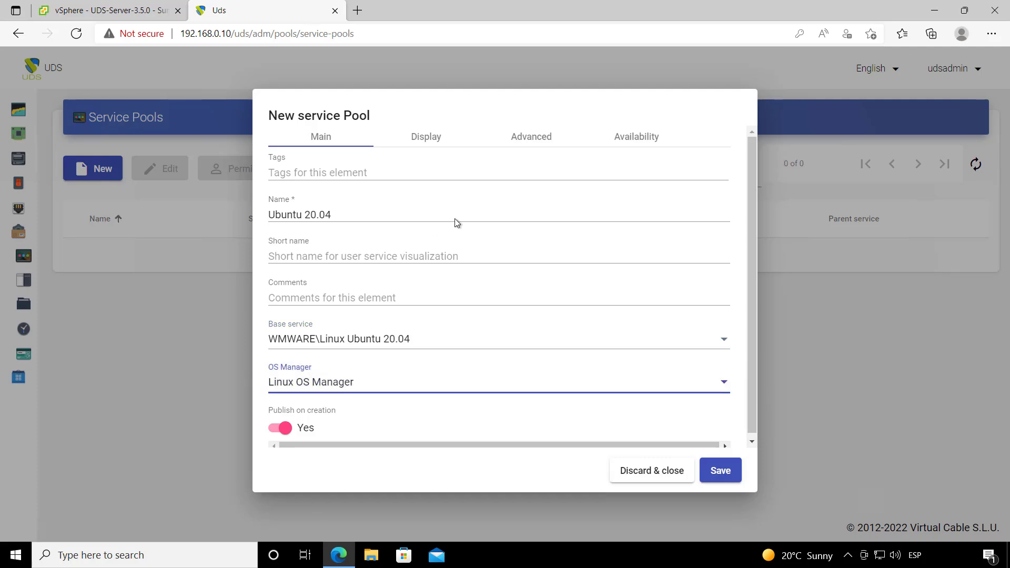
pyautogui.click(424, 141)
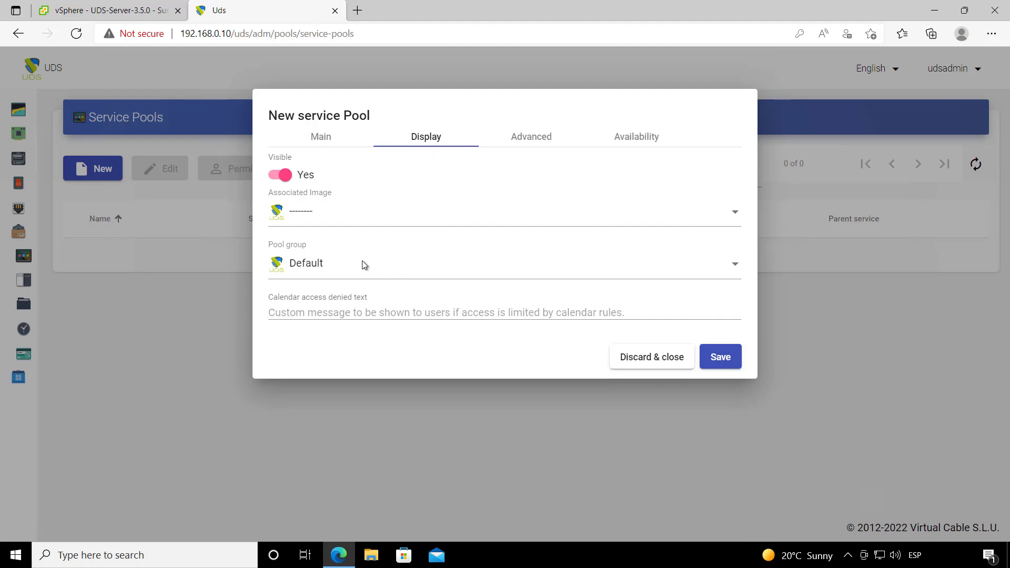
# Step: Leave the pool's associated image unset and keep the Default pool group
pyautogui.click(349, 220)
pyautogui.click(341, 219)
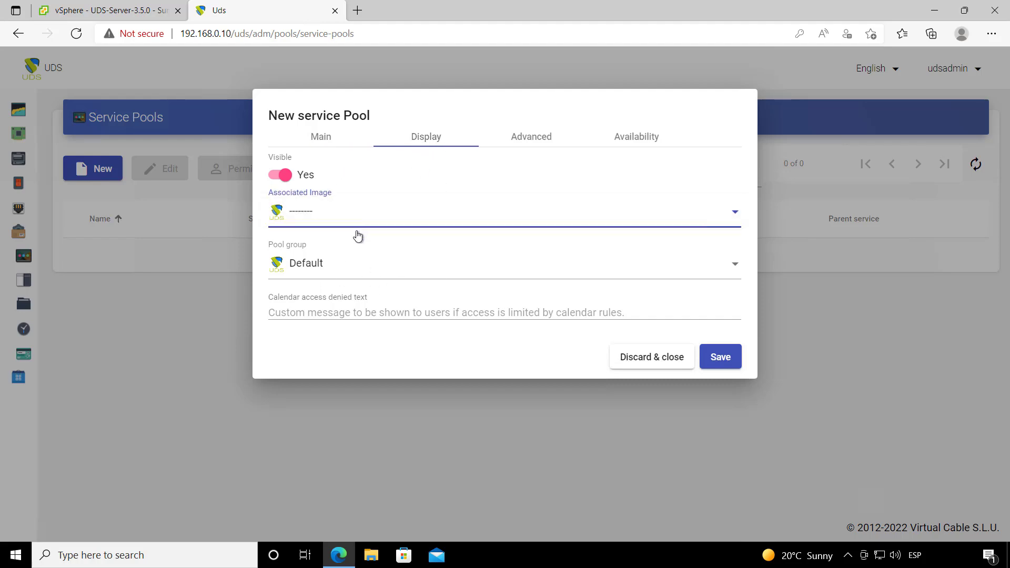
pyautogui.click(337, 272)
pyautogui.click(322, 206)
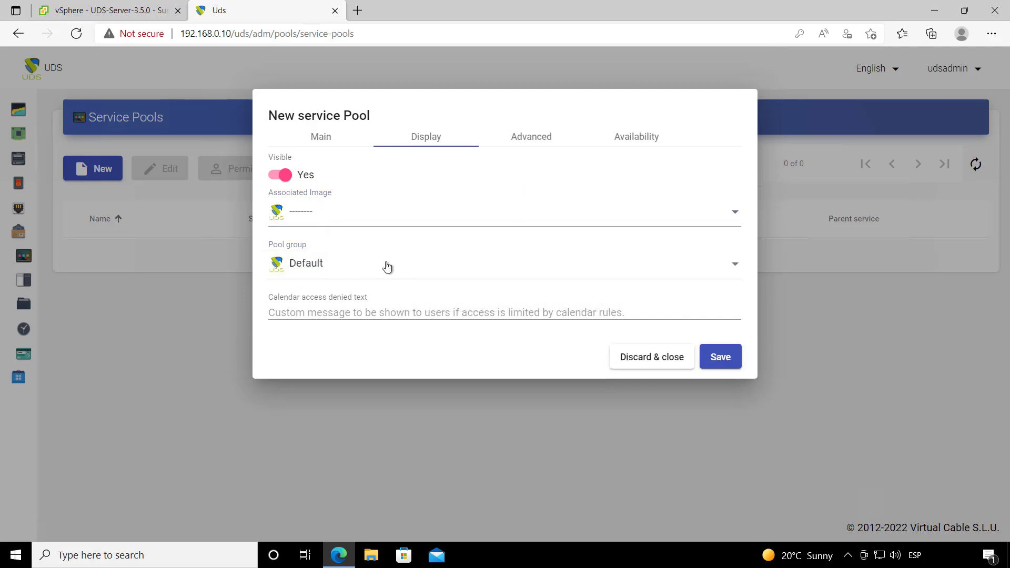
# Step: Set cache to 2 and maximum services to 5, then save the pool
pyautogui.click(530, 143)
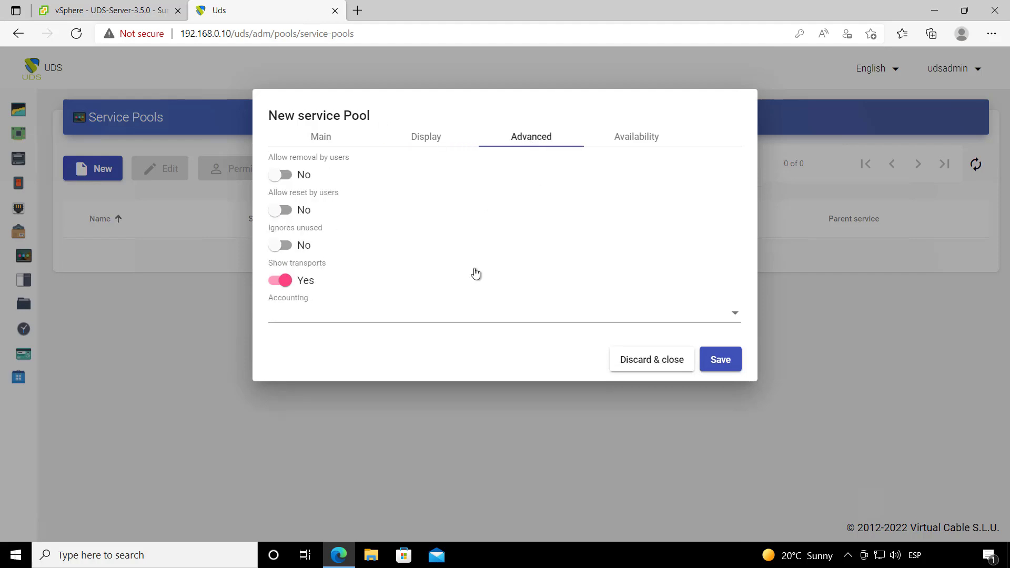
pyautogui.click(627, 141)
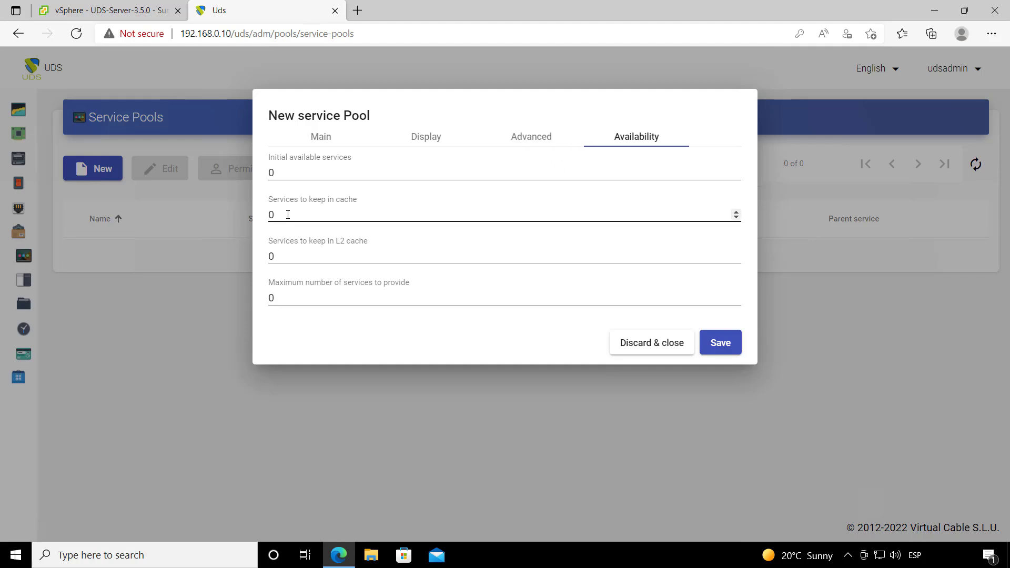
pyautogui.moveTo(287, 215); pyautogui.dragTo(253, 212)
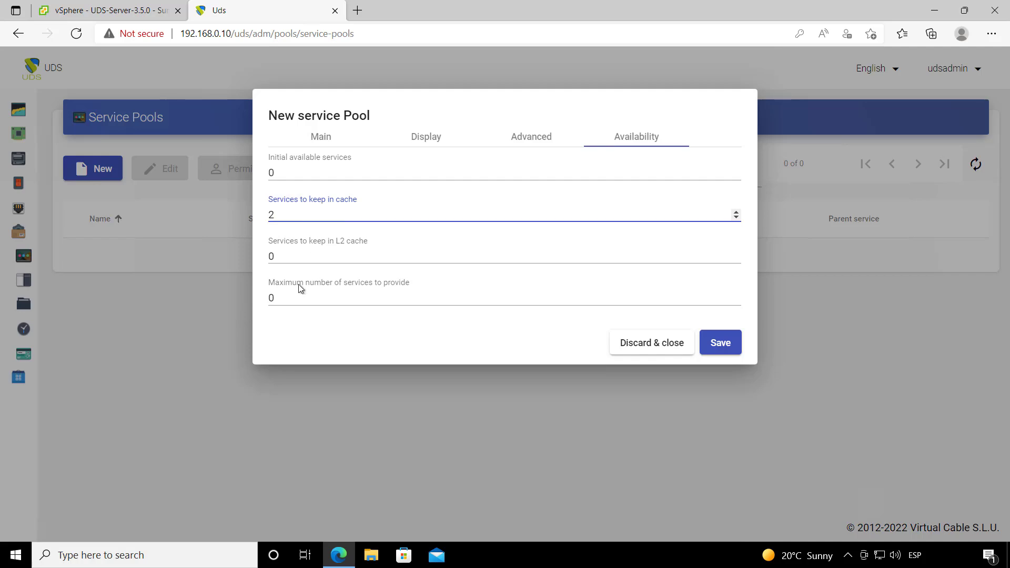
pyautogui.moveTo(283, 298); pyautogui.dragTo(261, 300)
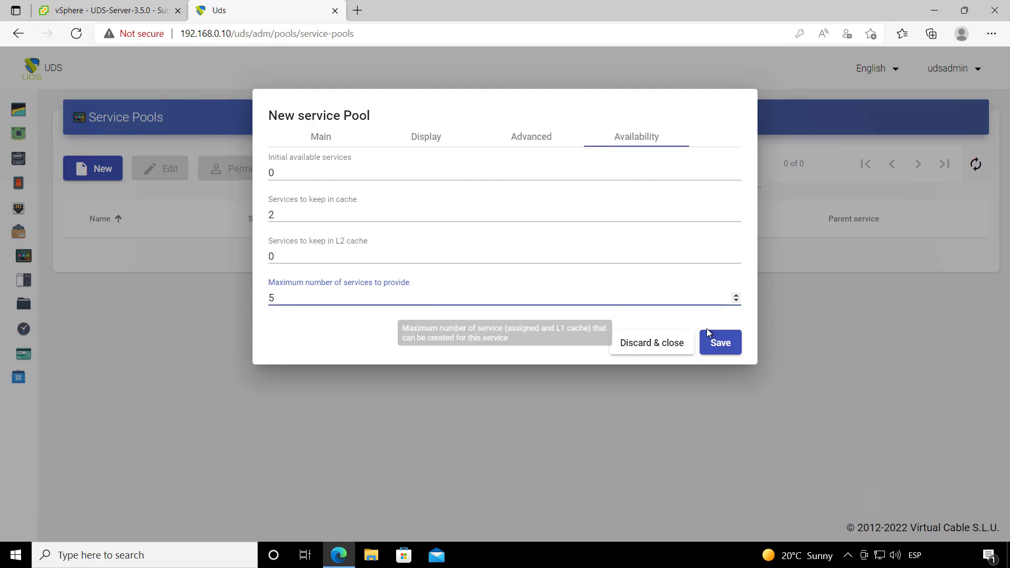
pyautogui.click(721, 343)
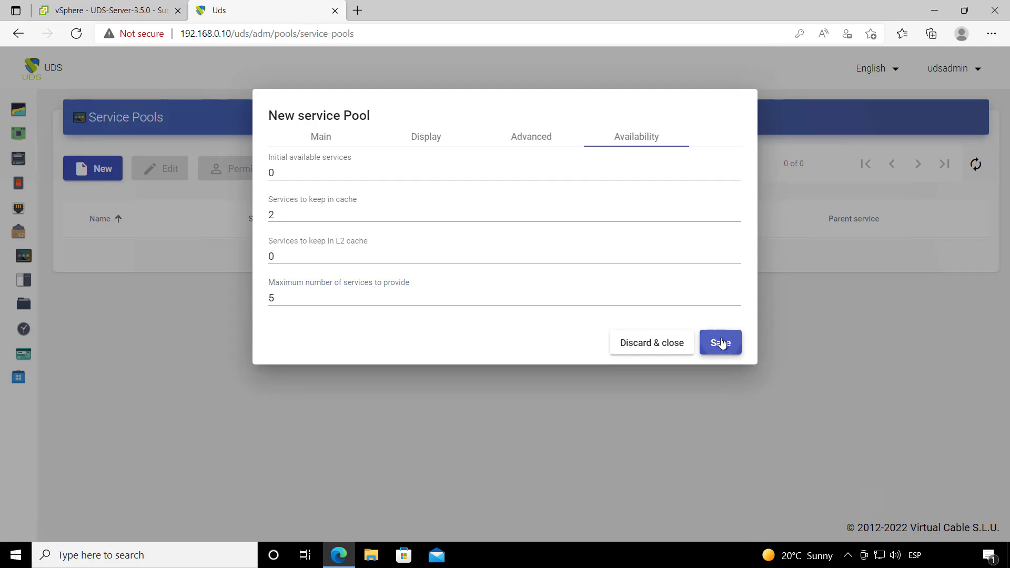
# Step: Open the Ubuntu 20.04 pool's Publications and check the publication VM in vSphere
pyautogui.doubleClick(371, 264)
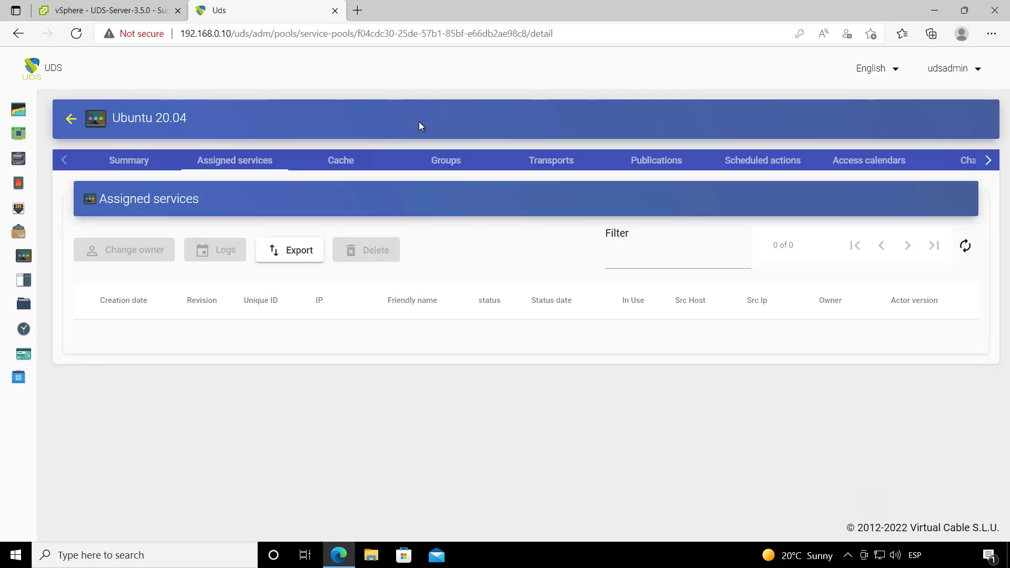
pyautogui.click(673, 163)
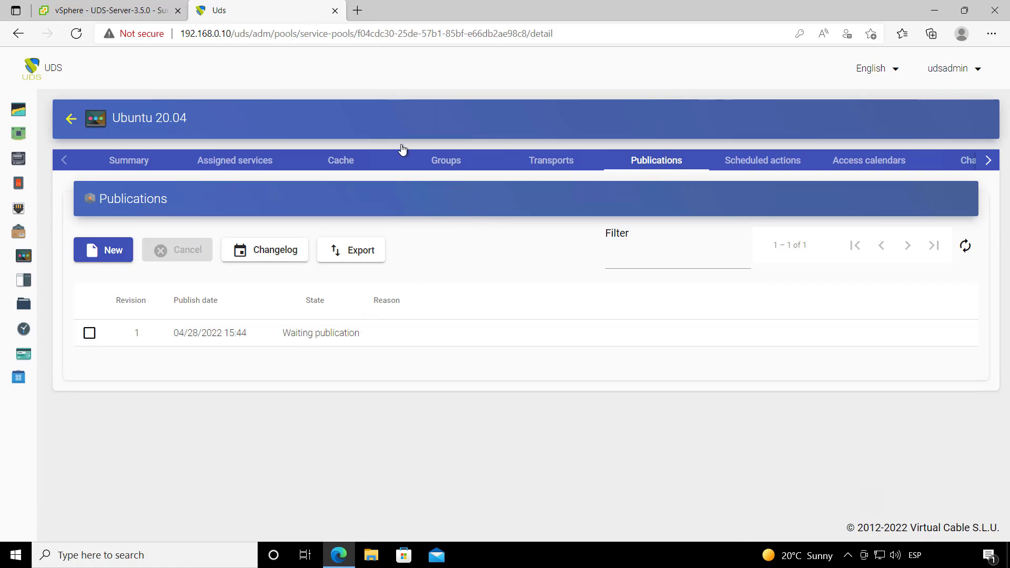
pyautogui.click(105, 11)
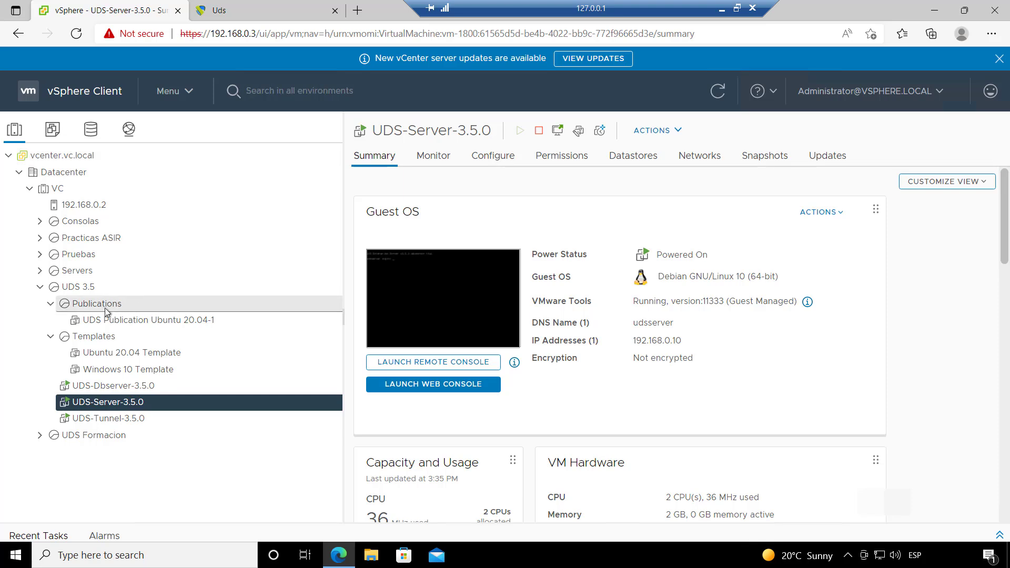
pyautogui.click(139, 318)
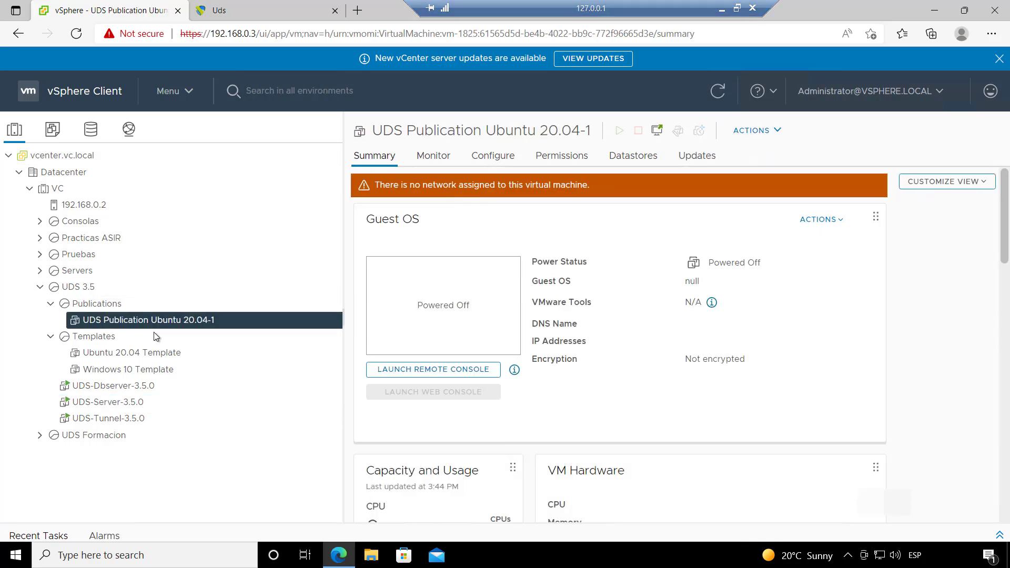
pyautogui.click(237, 15)
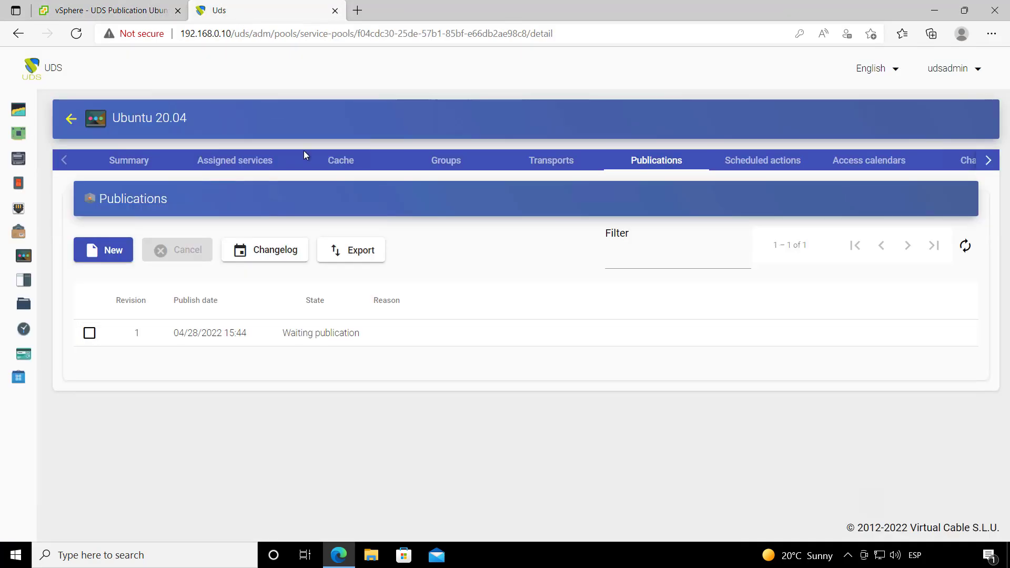
# Step: Add the 'admin' group from the internal database authenticator to the pool's Groups
pyautogui.click(447, 161)
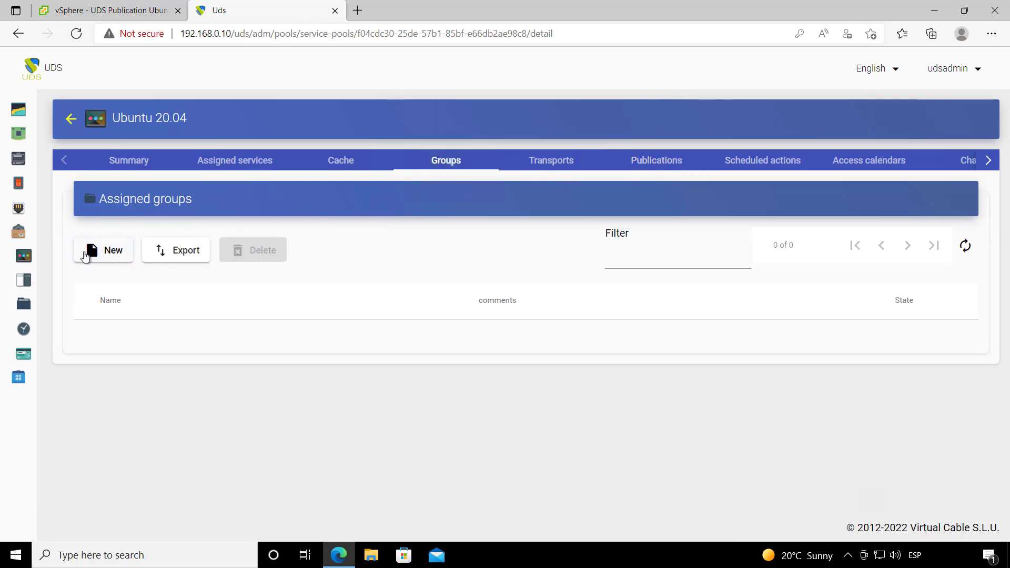
pyautogui.click(102, 252)
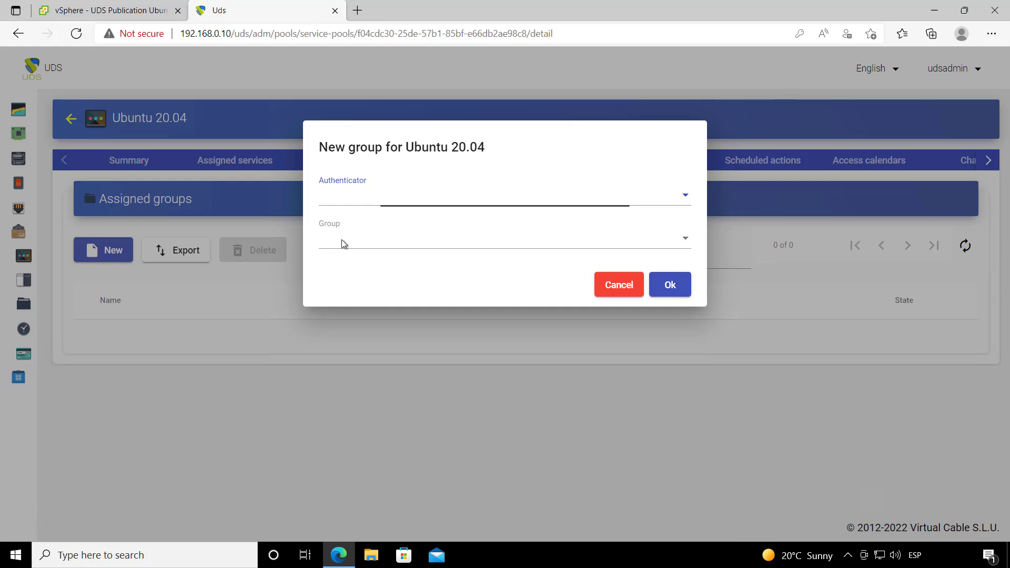
pyautogui.click(372, 206)
pyautogui.click(381, 203)
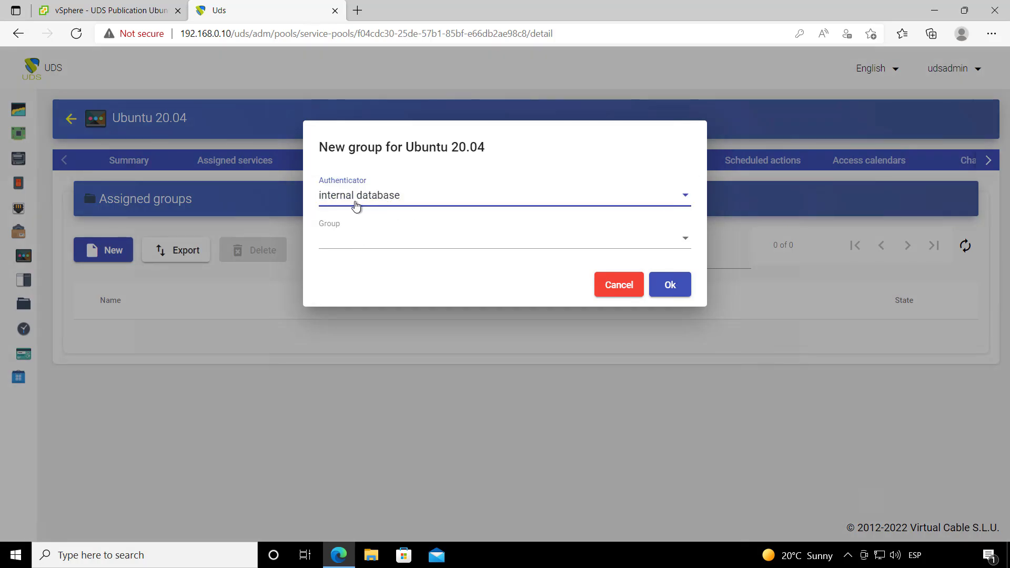
pyautogui.click(353, 241)
pyautogui.click(348, 241)
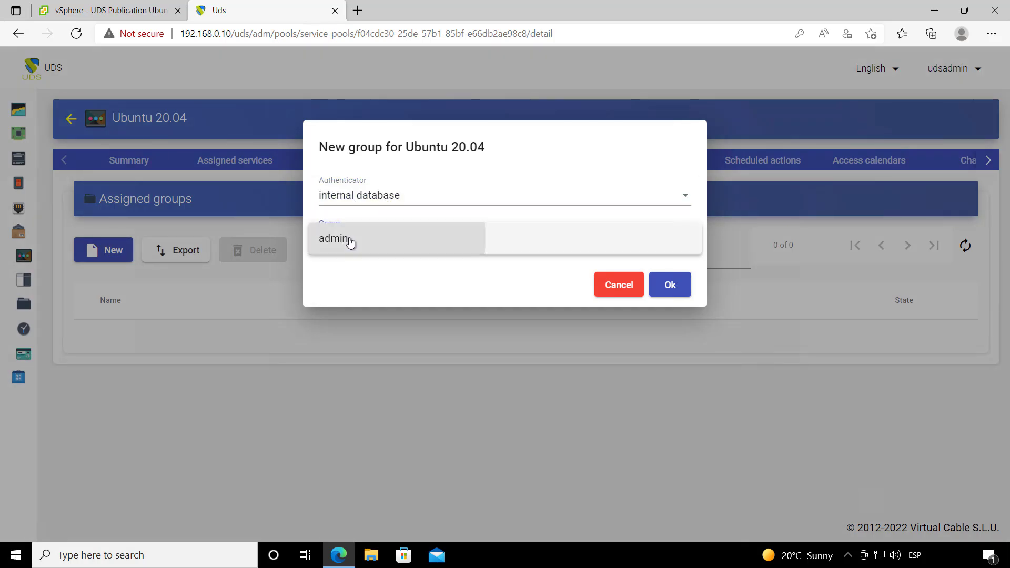
pyautogui.click(671, 286)
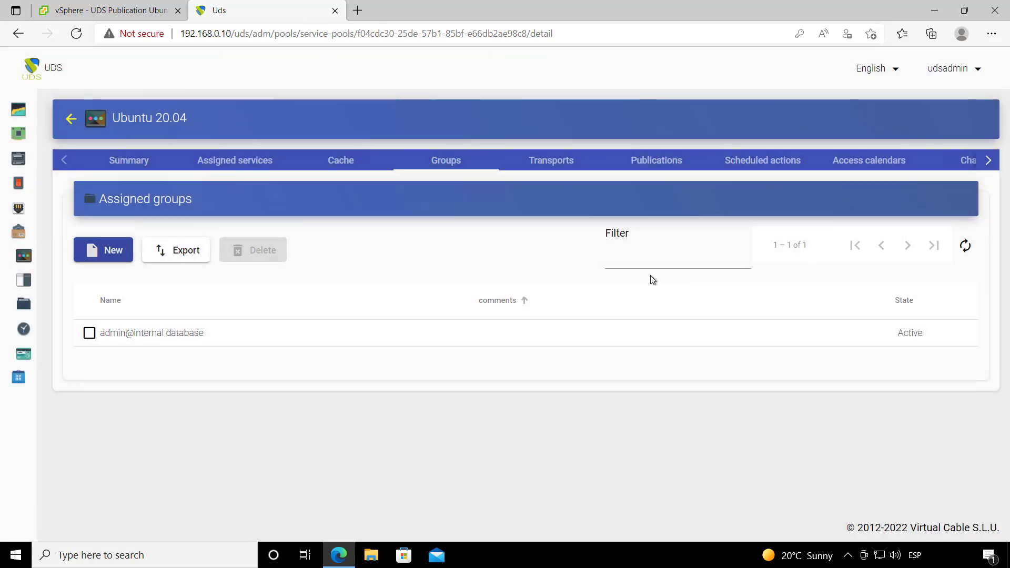
# Step: On the pool's Transports tab, add HTML5 and then RDP Direct
pyautogui.click(550, 169)
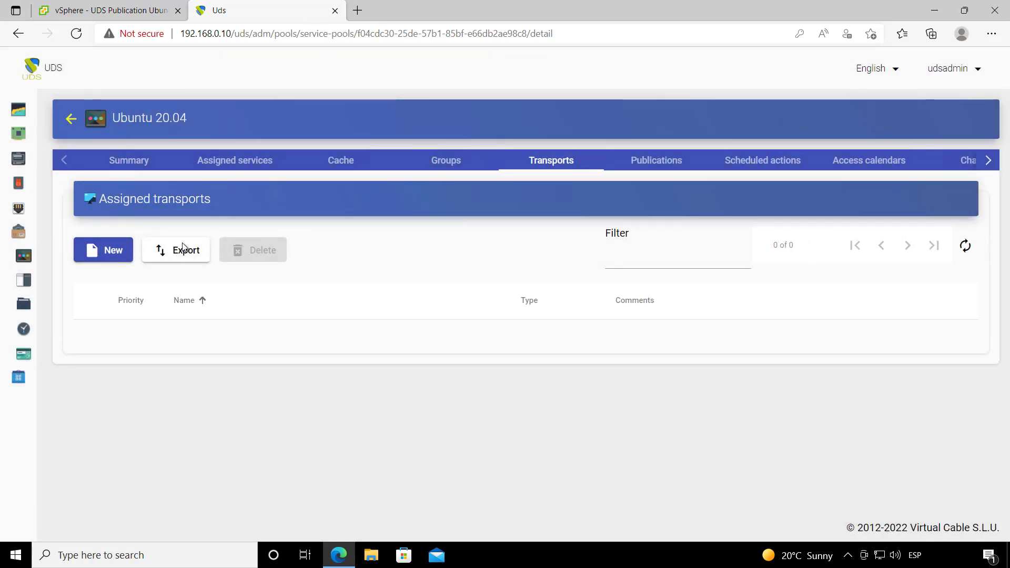
pyautogui.click(96, 253)
pyautogui.click(376, 210)
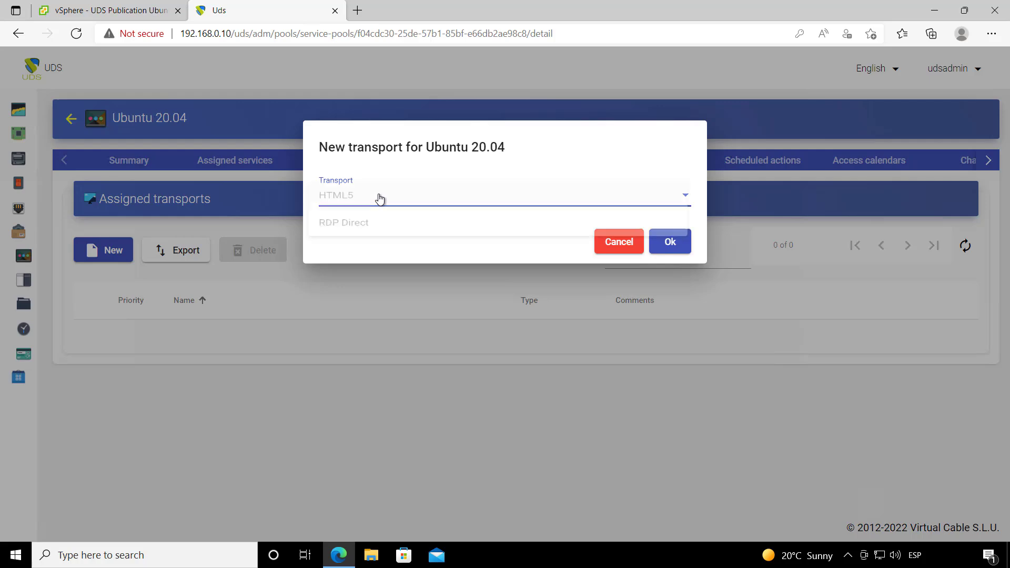
pyautogui.click(399, 204)
pyautogui.click(675, 254)
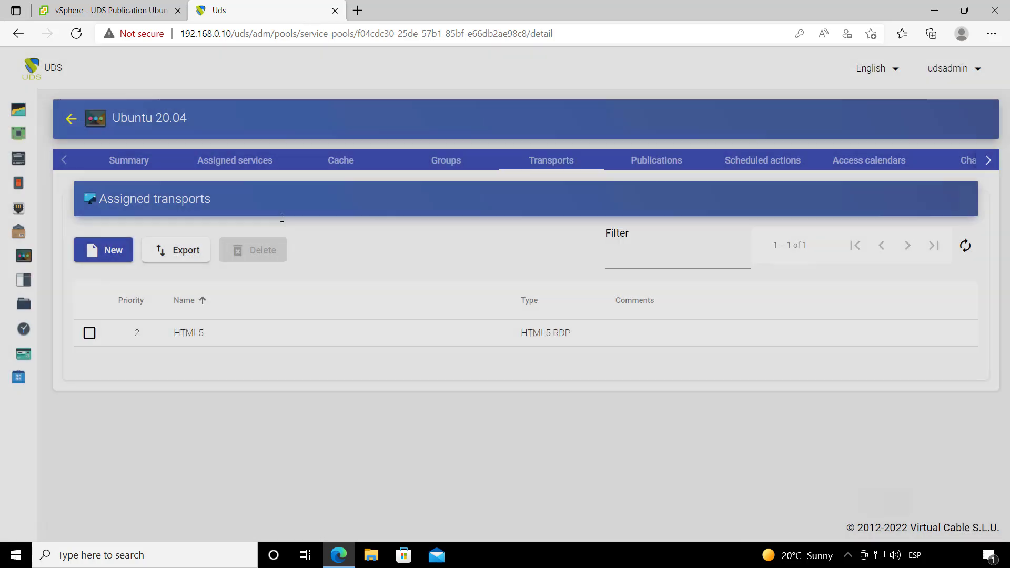
pyautogui.click(98, 248)
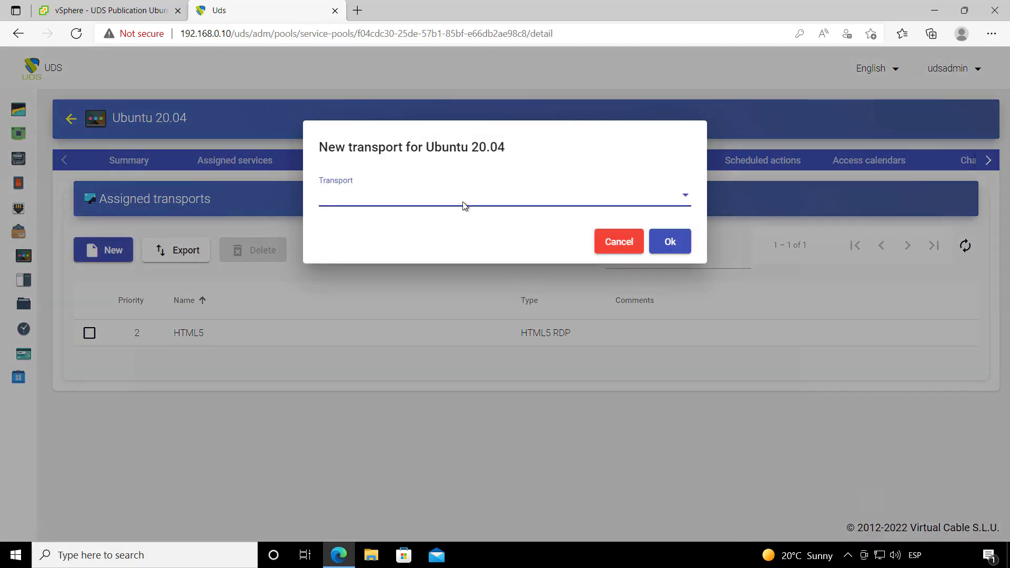
pyautogui.click(464, 206)
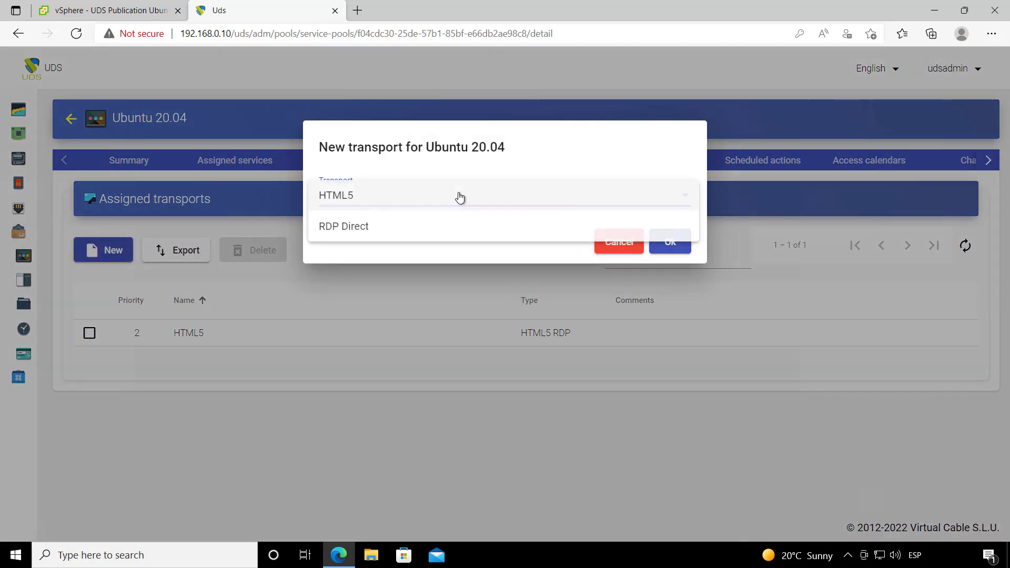
pyautogui.click(399, 240)
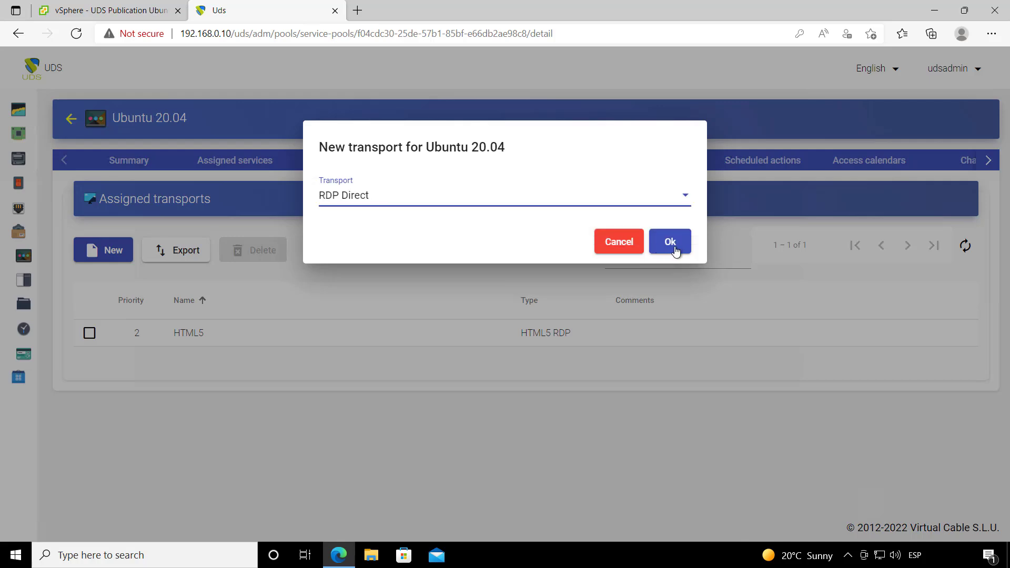
pyautogui.click(673, 245)
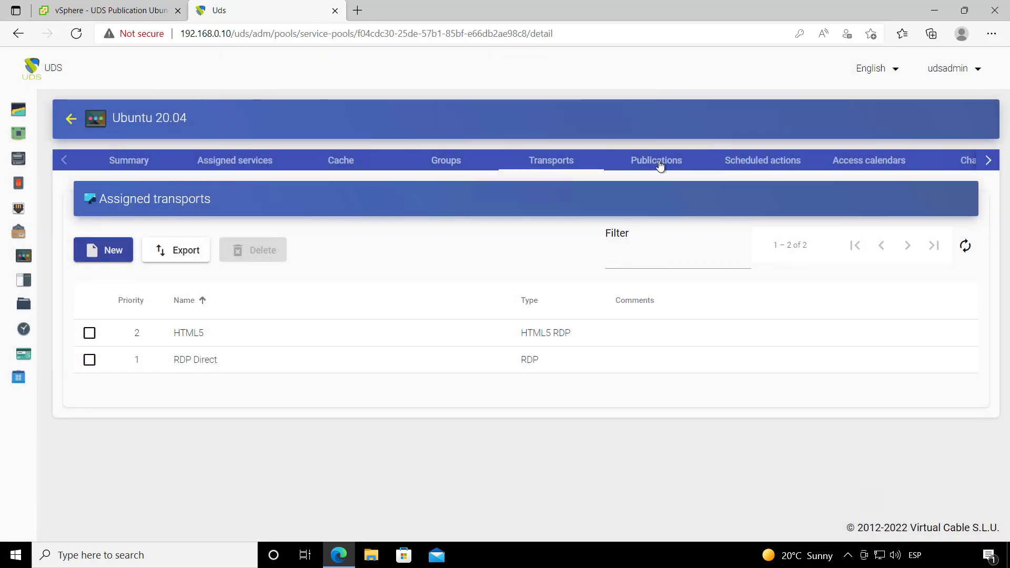
# Step: Refresh the pool's Publications until revision 1 shows Valid
pyautogui.click(683, 172)
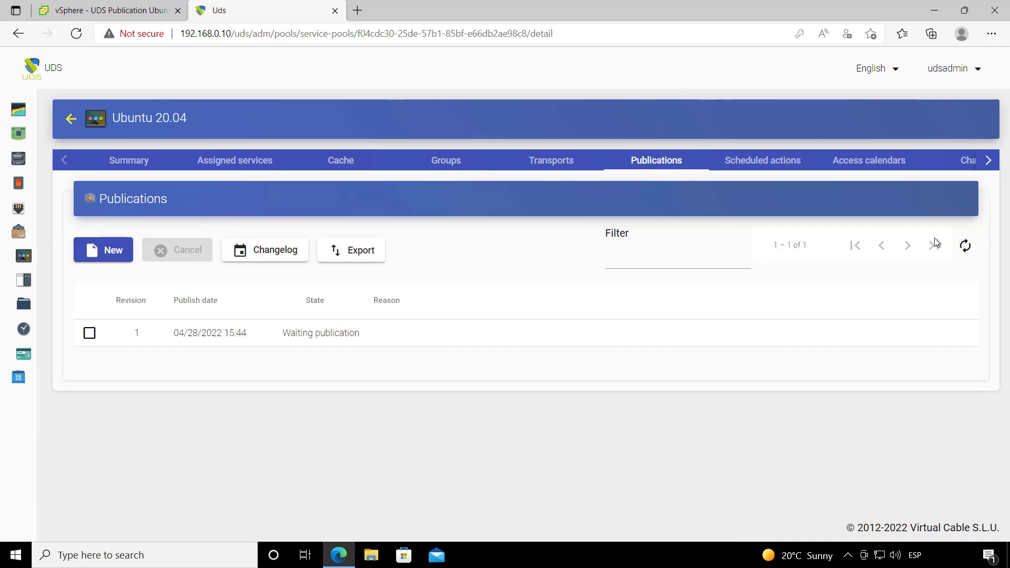
pyautogui.click(969, 249)
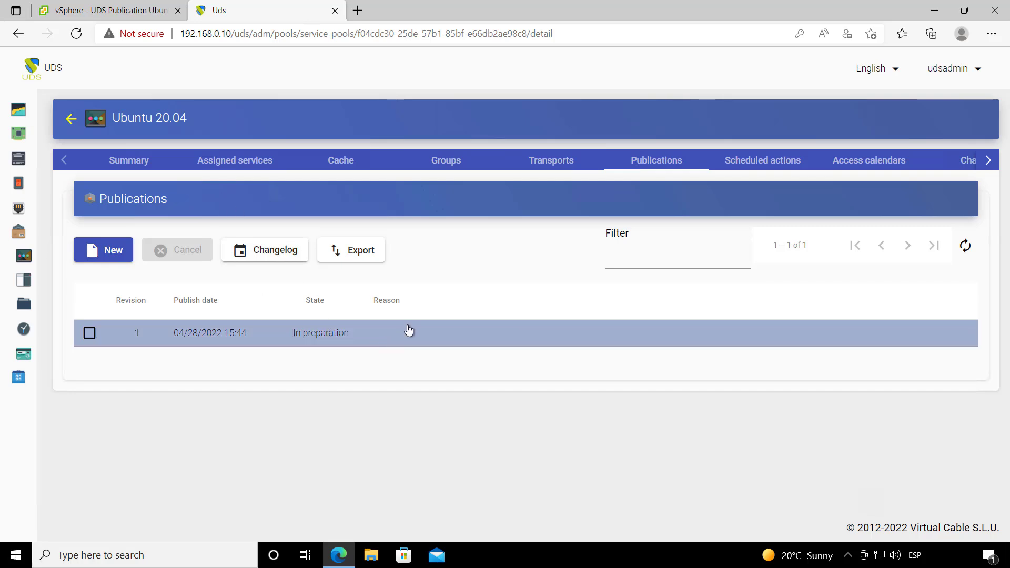
pyautogui.click(965, 247)
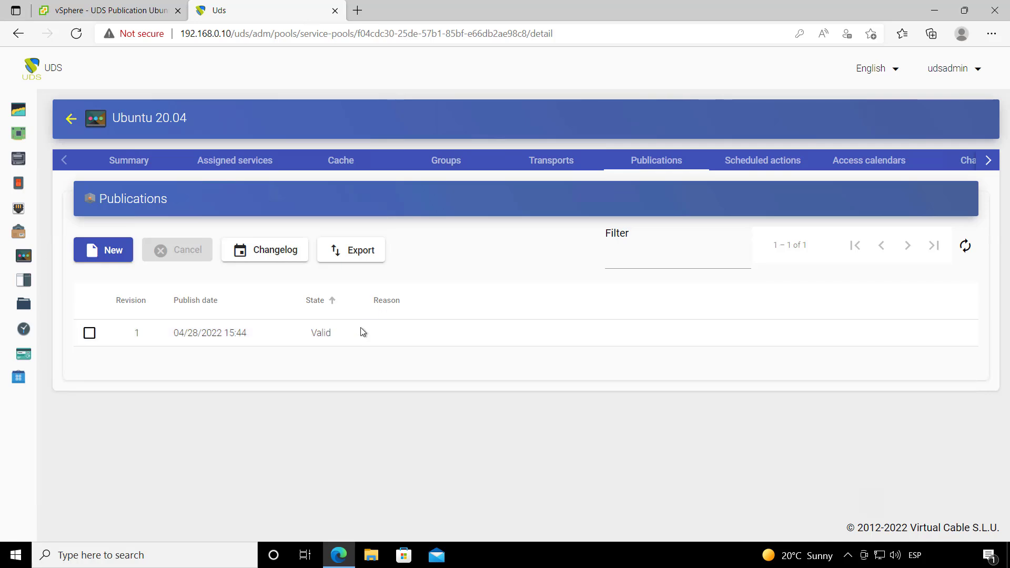
# Step: Refresh the Cache list to show ubu-000 in preparation, and check its VM in vSphere
pyautogui.click(338, 170)
pyautogui.click(965, 246)
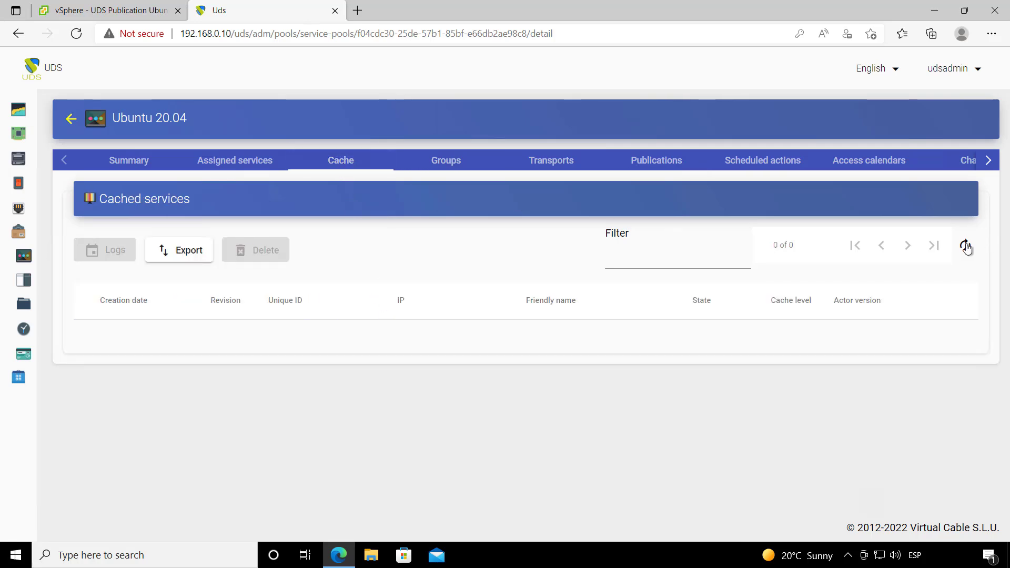
pyautogui.click(85, 10)
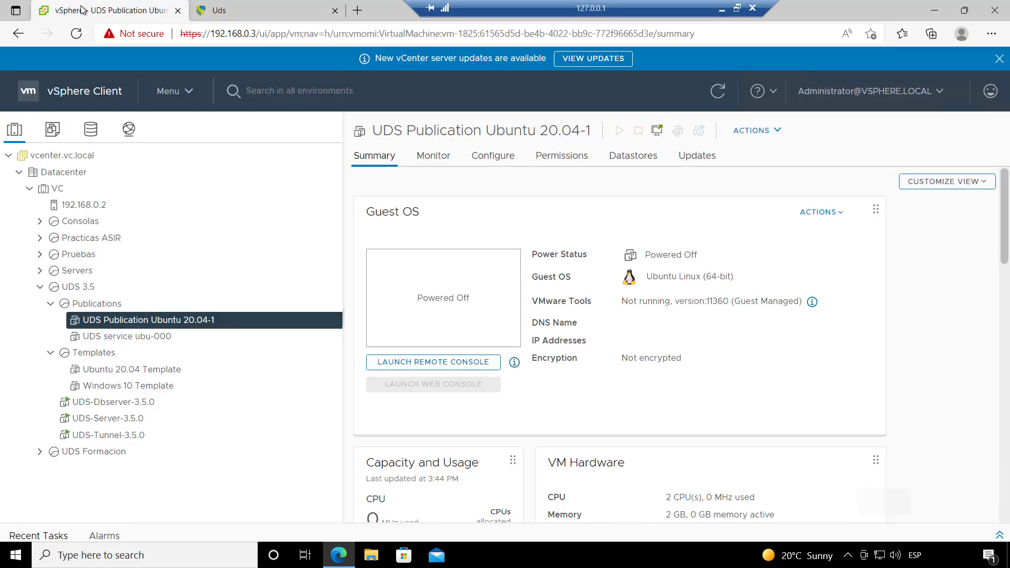
pyautogui.click(163, 338)
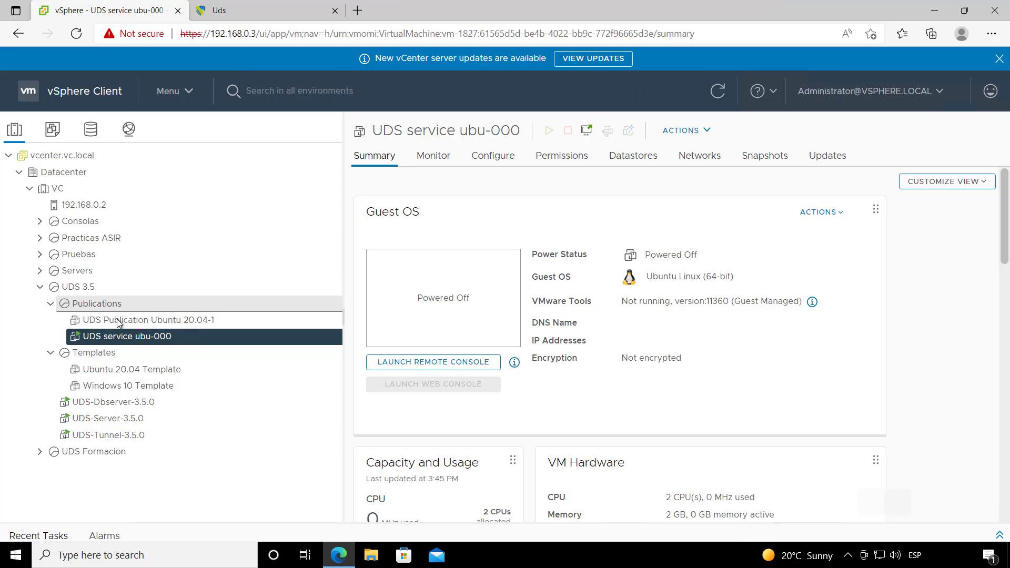
pyautogui.click(273, 4)
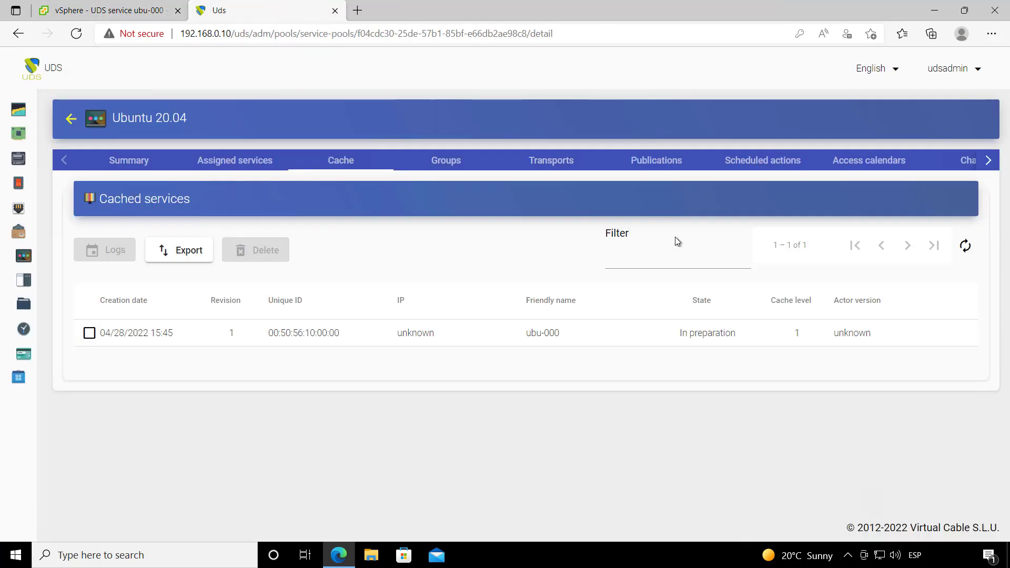
# Step: Refresh the Cache until ubu-000 is Valid at 192.168.14.49 and ubu-001 shows Waiting OS
pyautogui.click(961, 250)
pyautogui.click(960, 251)
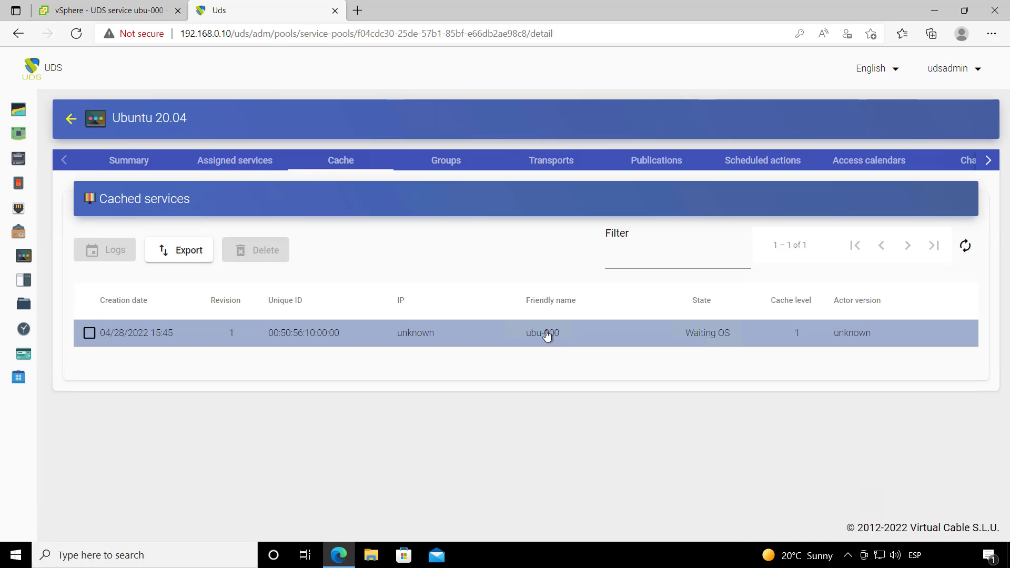
pyautogui.click(968, 247)
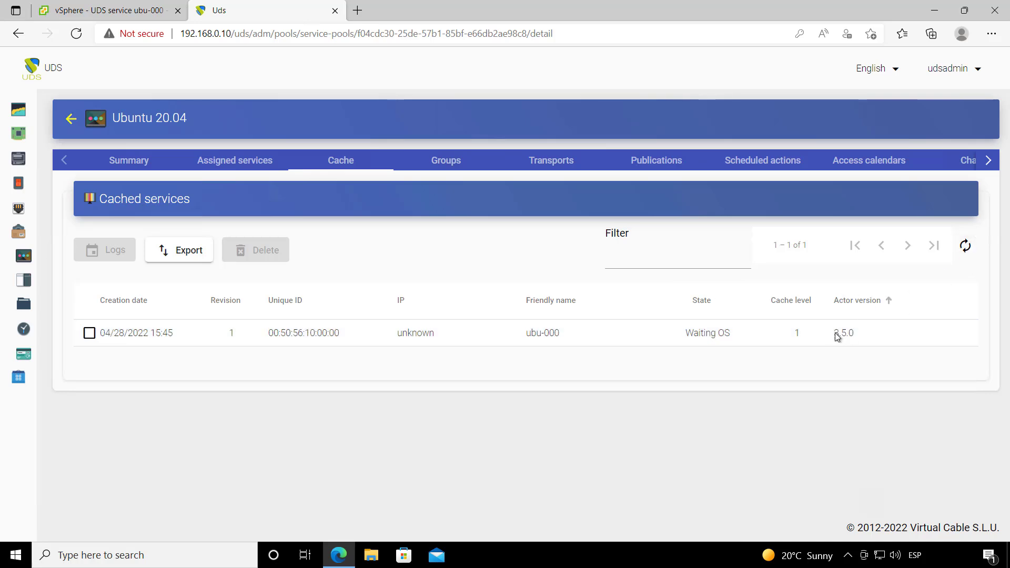
pyautogui.click(967, 247)
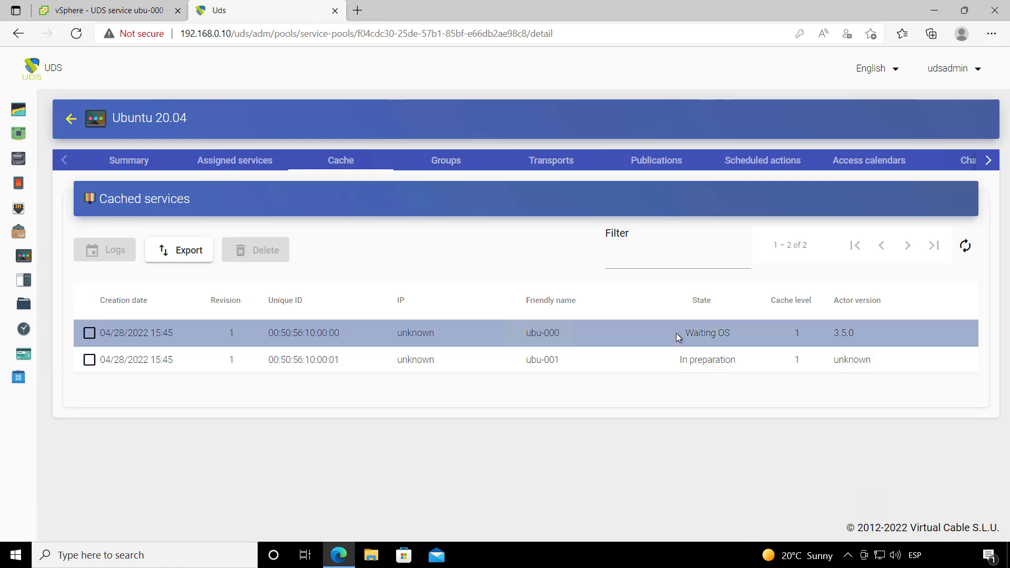
pyautogui.click(967, 246)
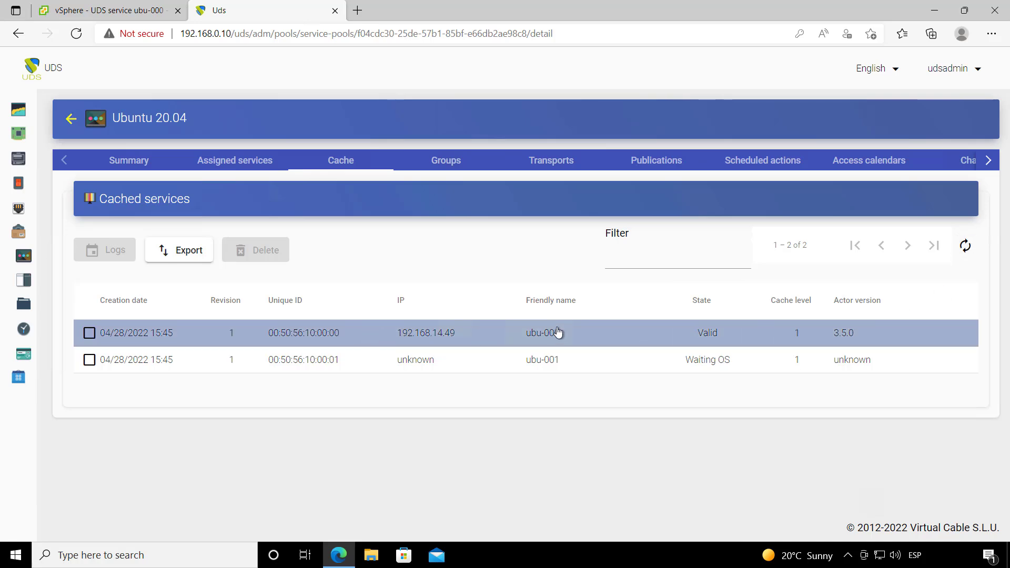
pyautogui.click(957, 68)
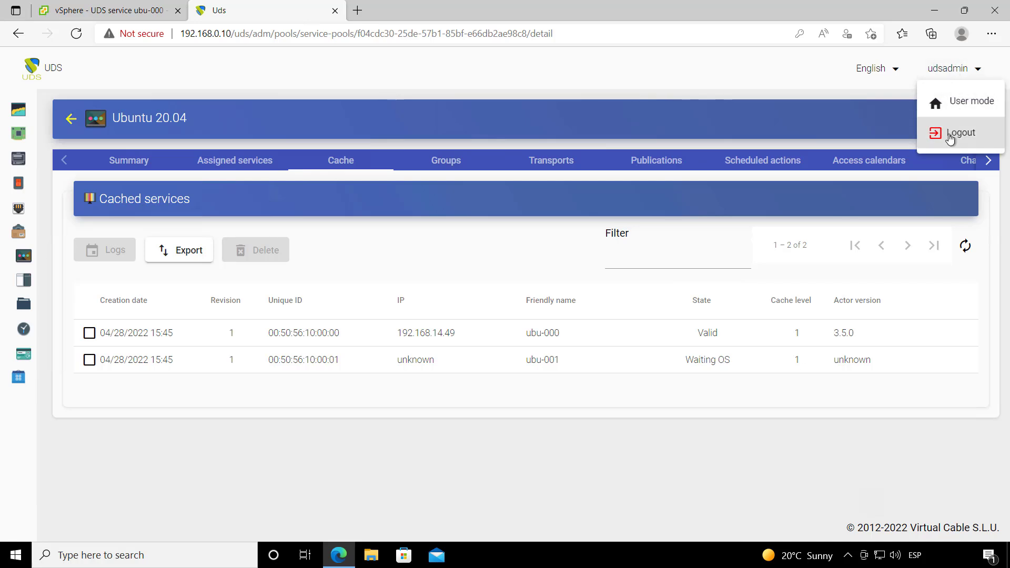
# Step: Log out of administration and sign in to the user portal with the saved username and password
pyautogui.click(954, 133)
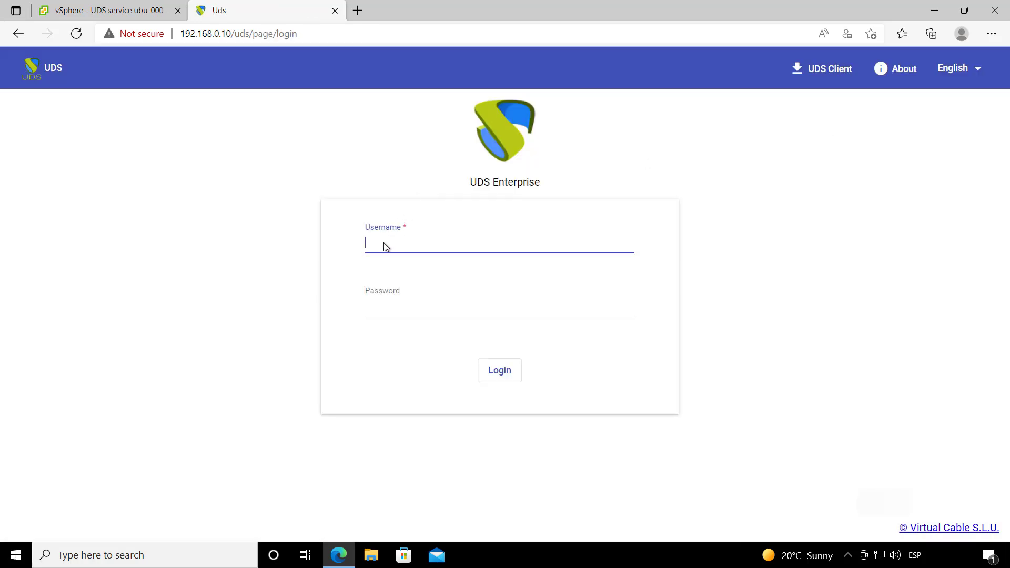
pyautogui.click(385, 246)
pyautogui.click(402, 282)
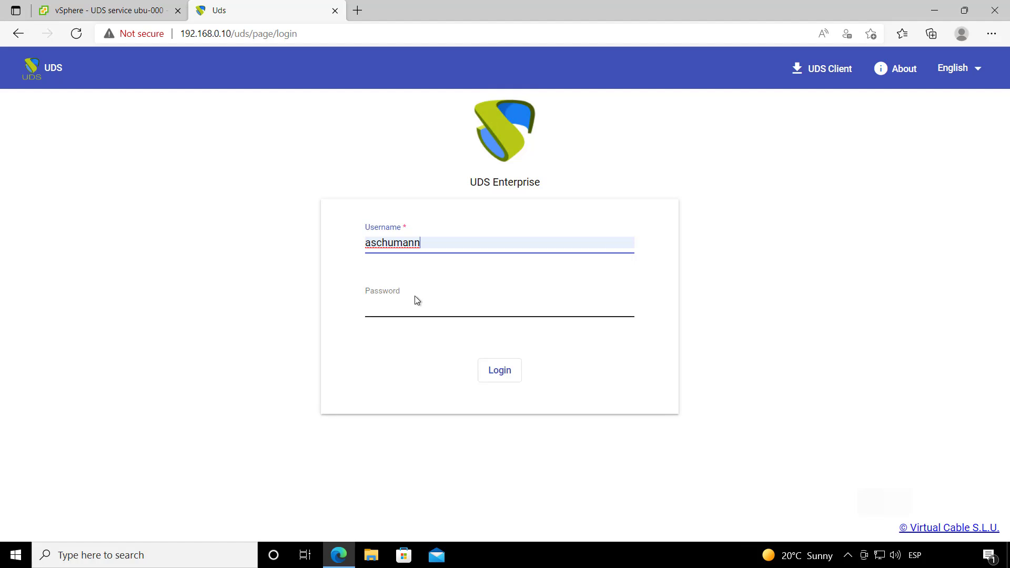
pyautogui.click(392, 311)
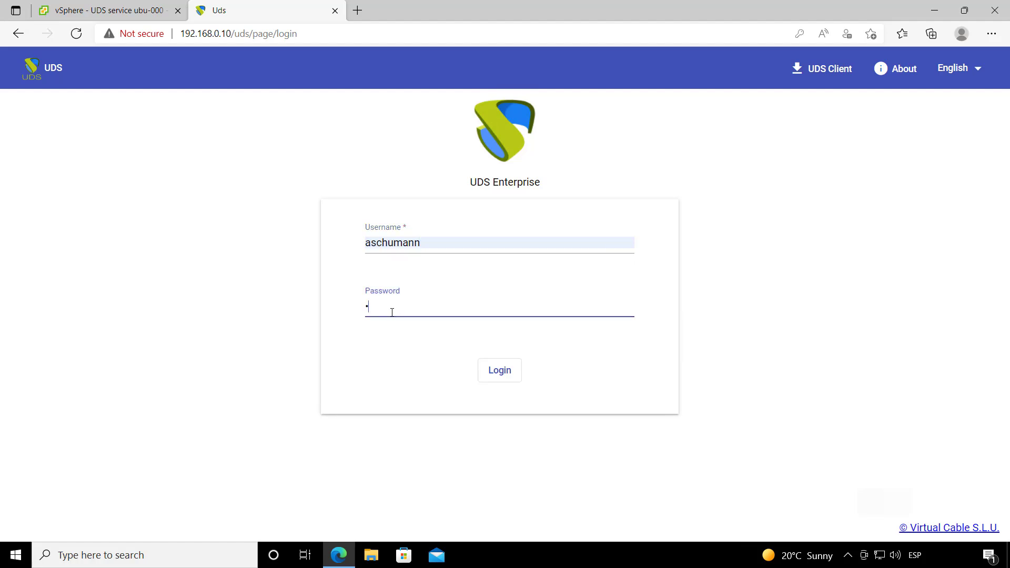
pyautogui.press('Return')
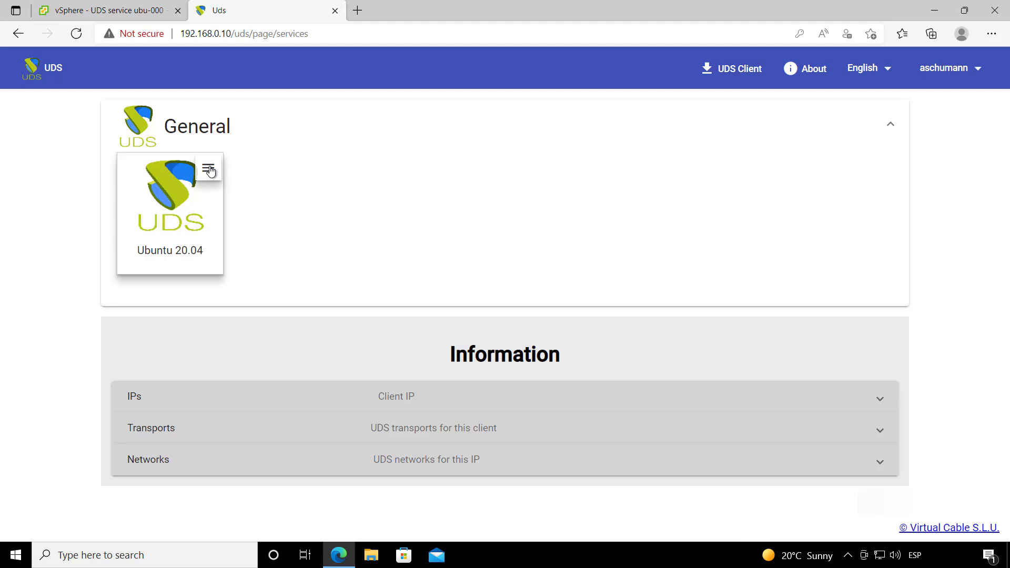
# Step: Review the Ubuntu 20.04 card's RDP Direct and HTML5 connections, then launch the service
pyautogui.click(209, 170)
pyautogui.moveTo(244, 203)
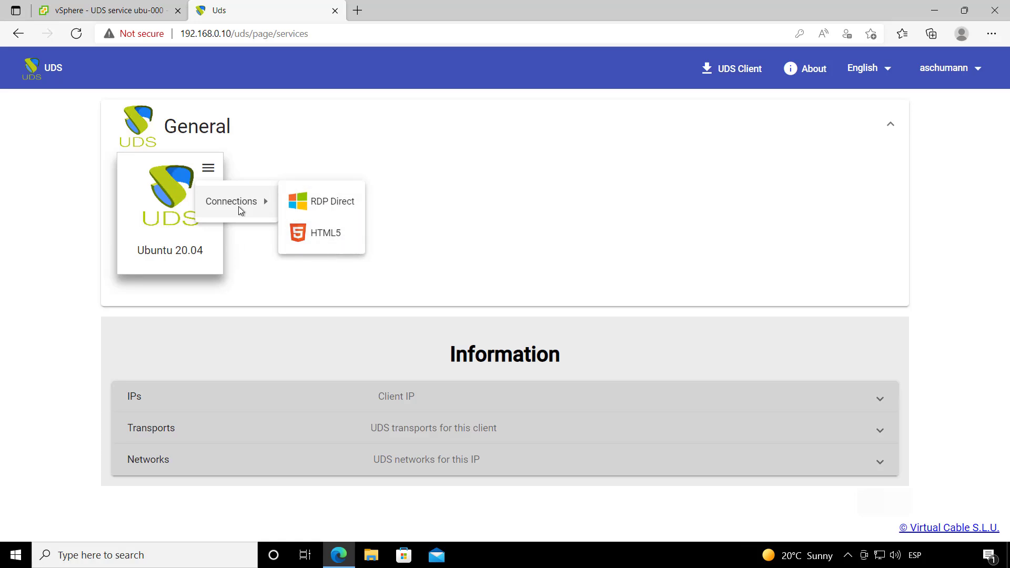
pyautogui.click(295, 156)
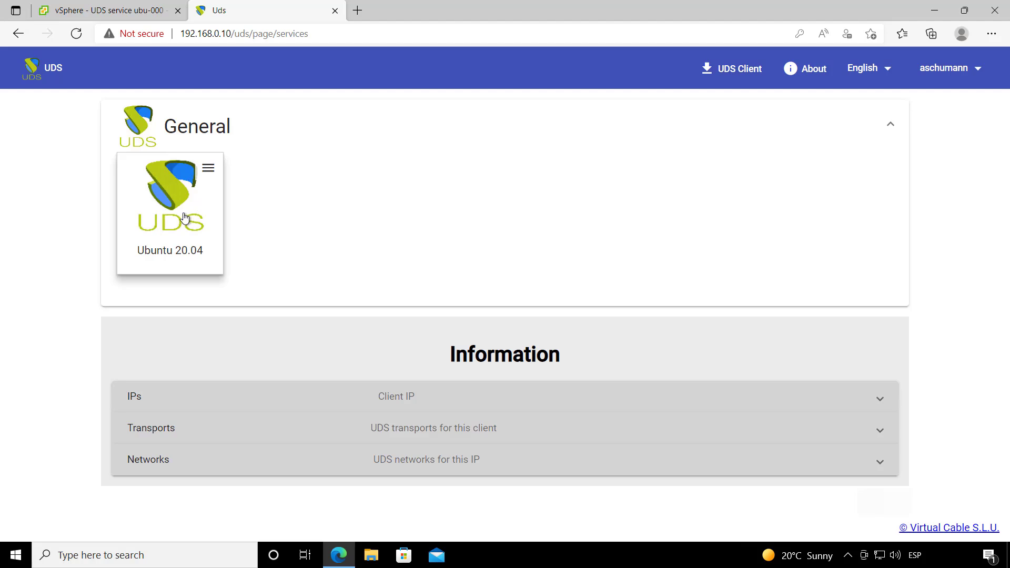
pyautogui.click(167, 200)
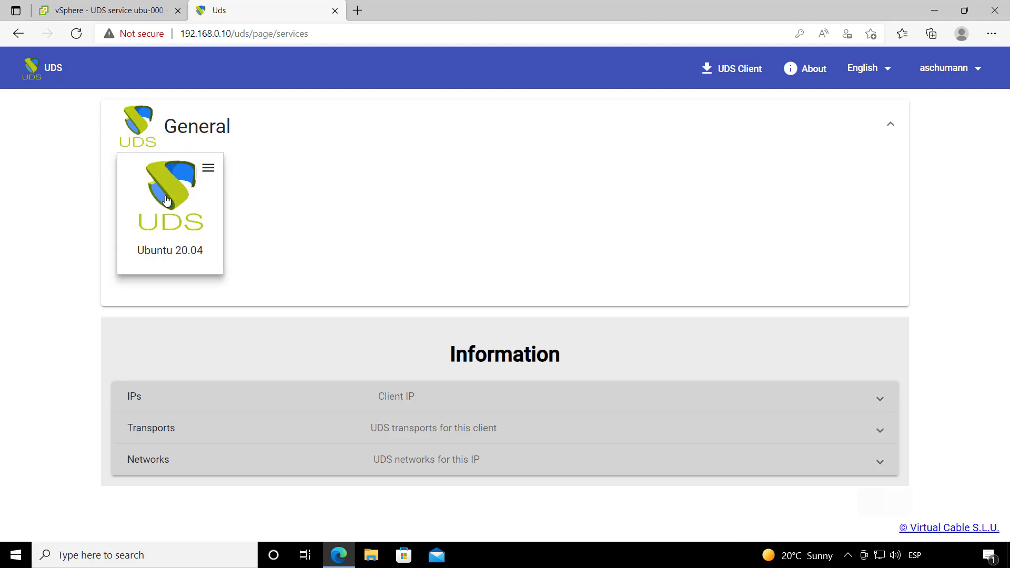
pyautogui.click(209, 168)
pyautogui.moveTo(264, 197)
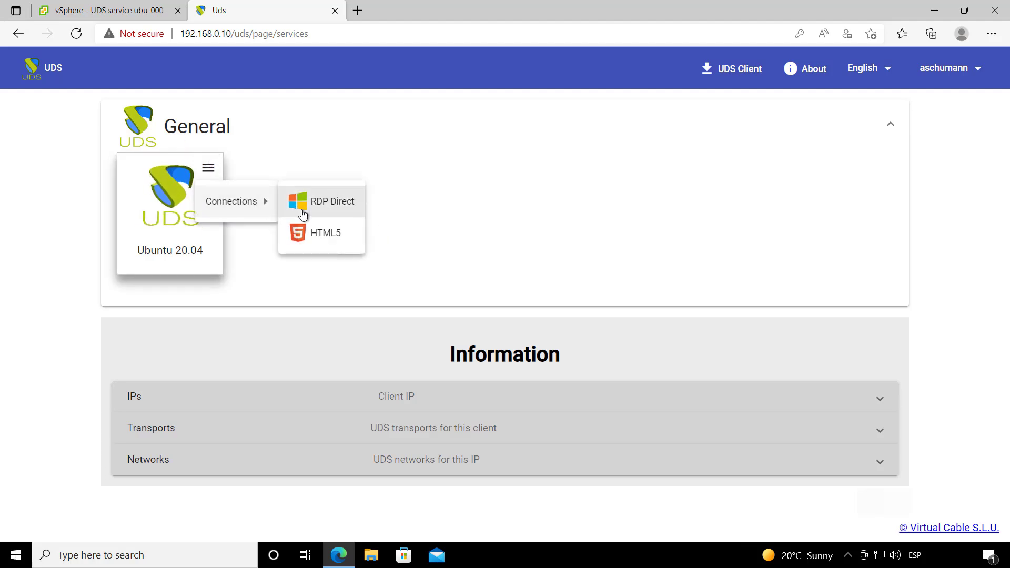
pyautogui.click(289, 162)
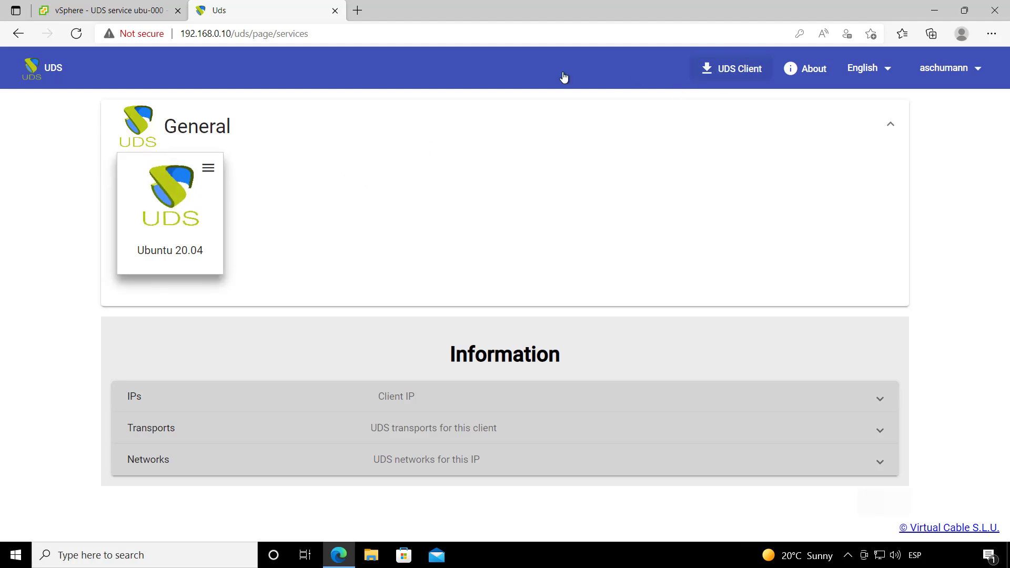
pyautogui.click(169, 208)
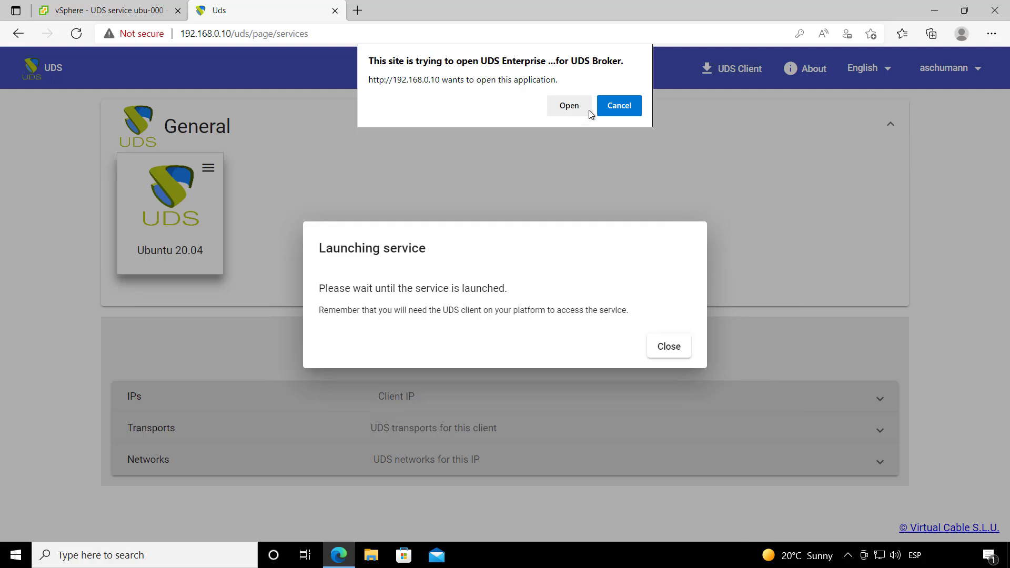
# Step: Open the Ubuntu 20.04 remote desktop session, then log out of Ubuntu to end it
pyautogui.click(562, 109)
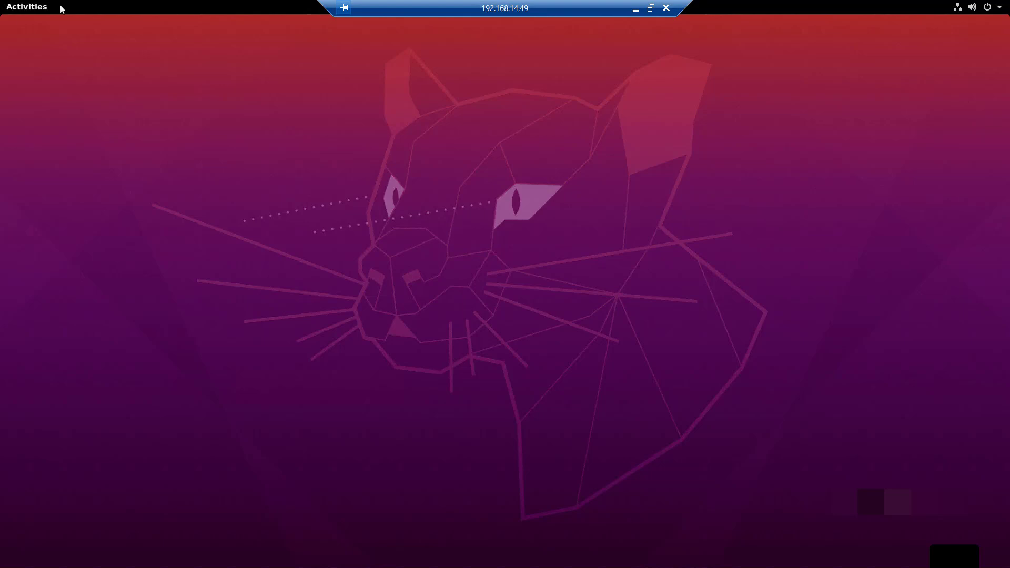
pyautogui.click(1000, 8)
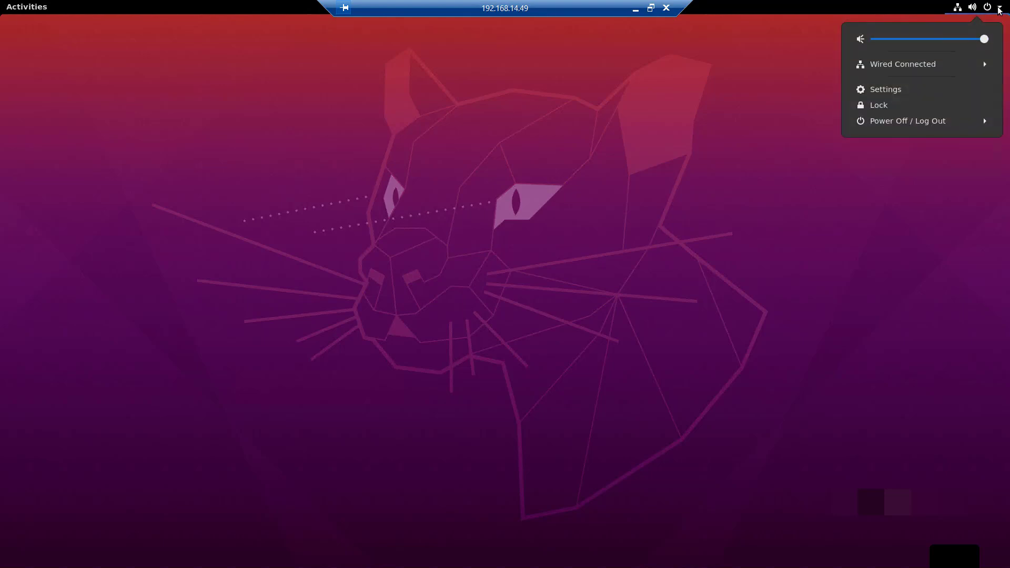
pyautogui.click(905, 126)
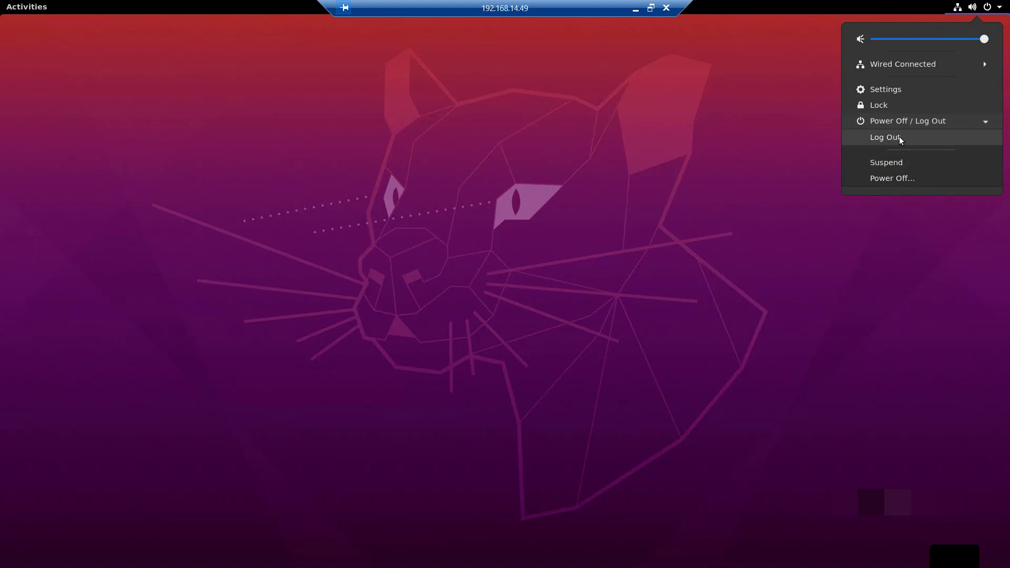
pyautogui.click(890, 139)
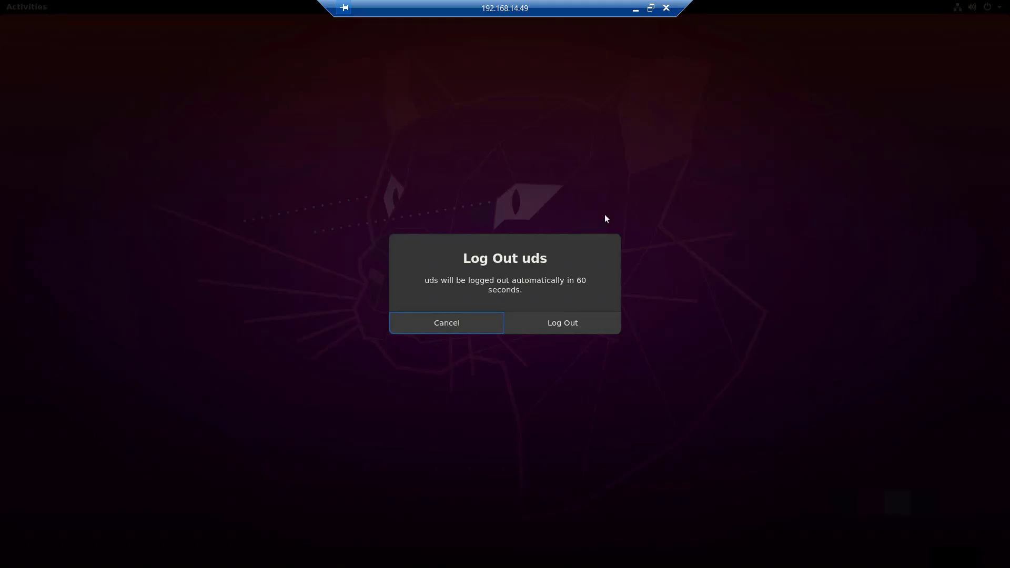
pyautogui.click(563, 323)
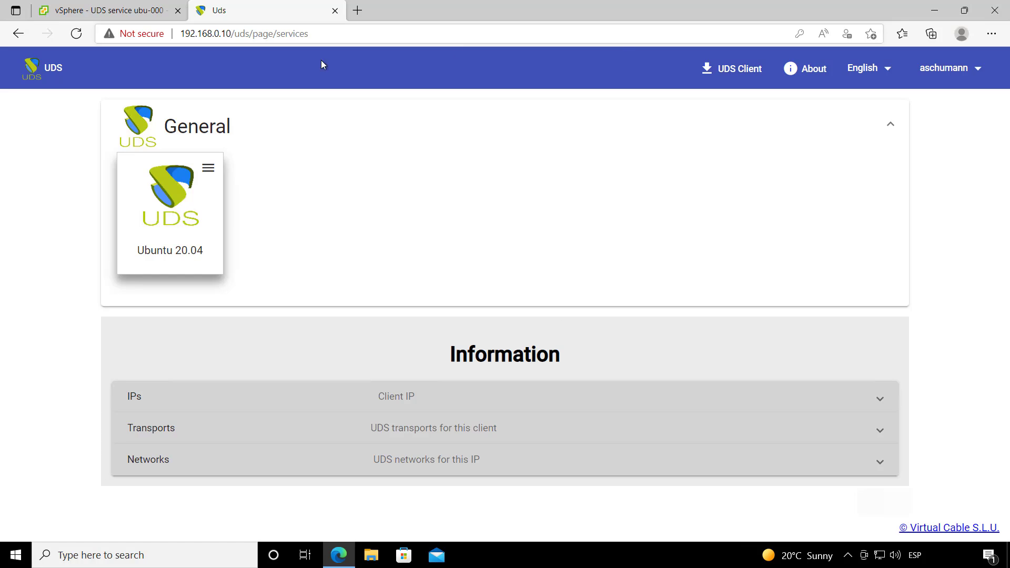
# Step: Return to the admin dashboard and open the Ubuntu 20.04 service pool's details
pyautogui.click(946, 74)
pyautogui.click(943, 105)
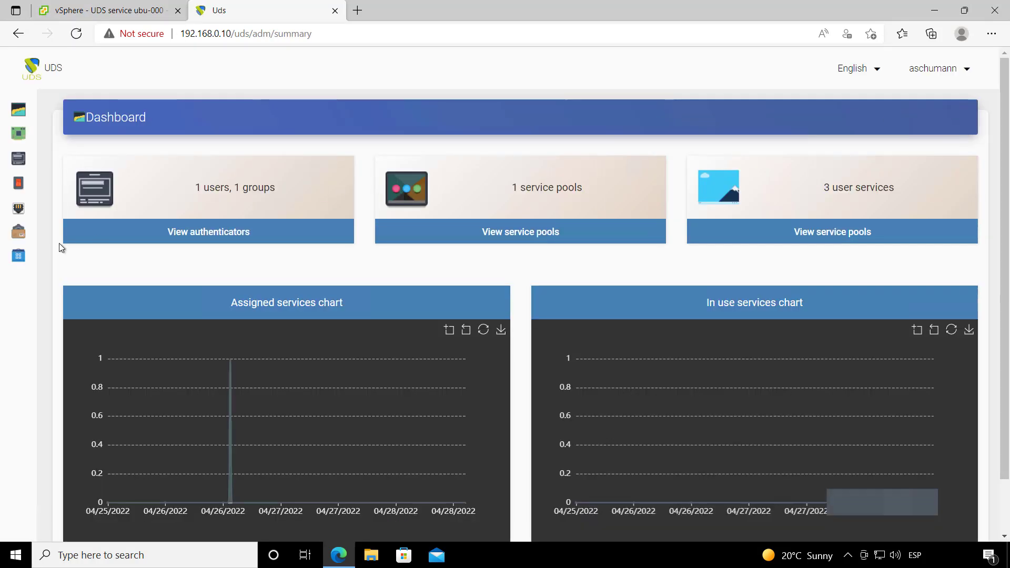
pyautogui.moveTo(31, 246)
pyautogui.click(76, 254)
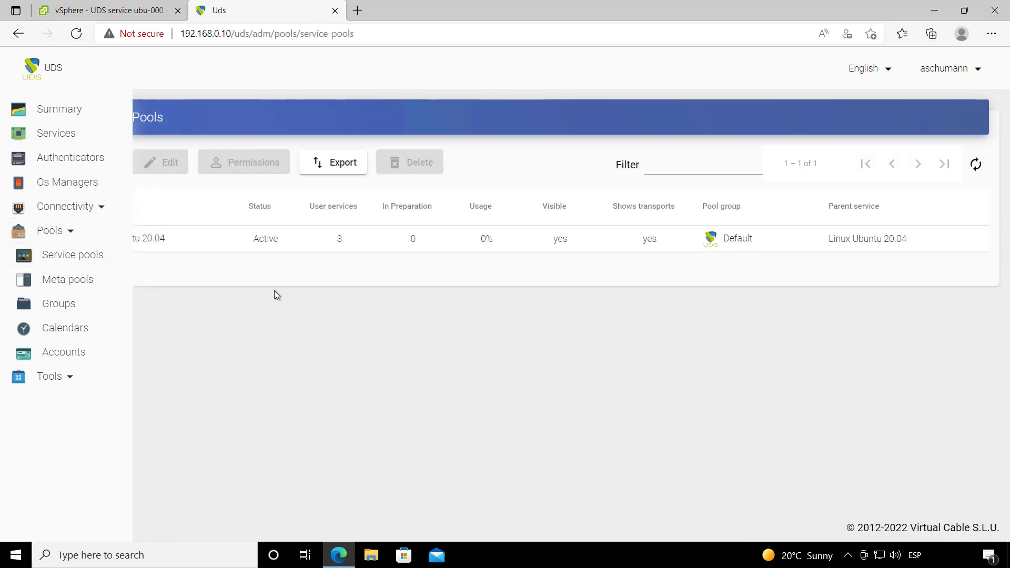
pyautogui.doubleClick(289, 242)
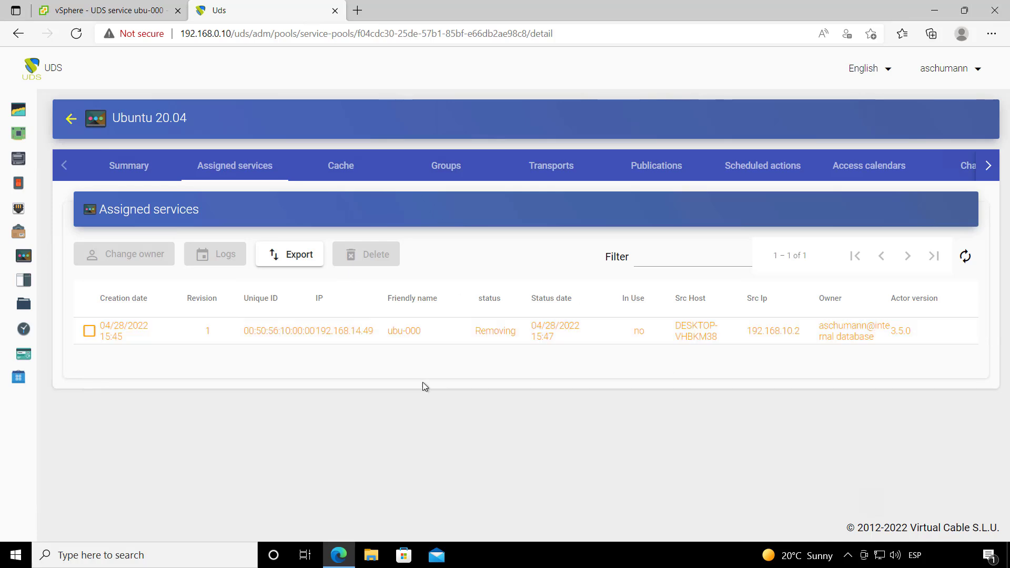
# Step: Check the ubu-001 and ubu-002 virtual machines' power state and IP addresses in vSphere
pyautogui.click(168, 11)
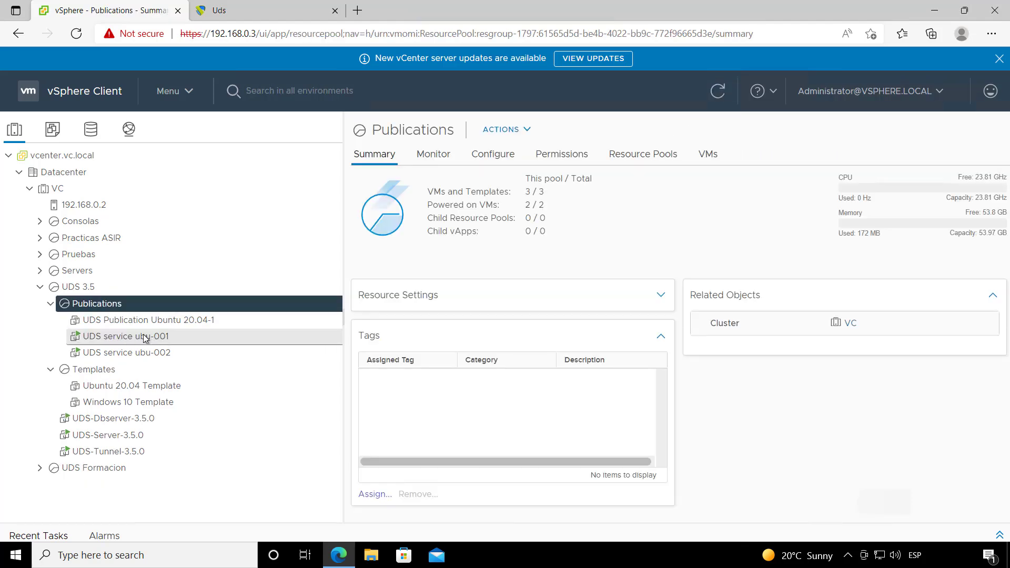
pyautogui.click(145, 339)
pyautogui.click(147, 352)
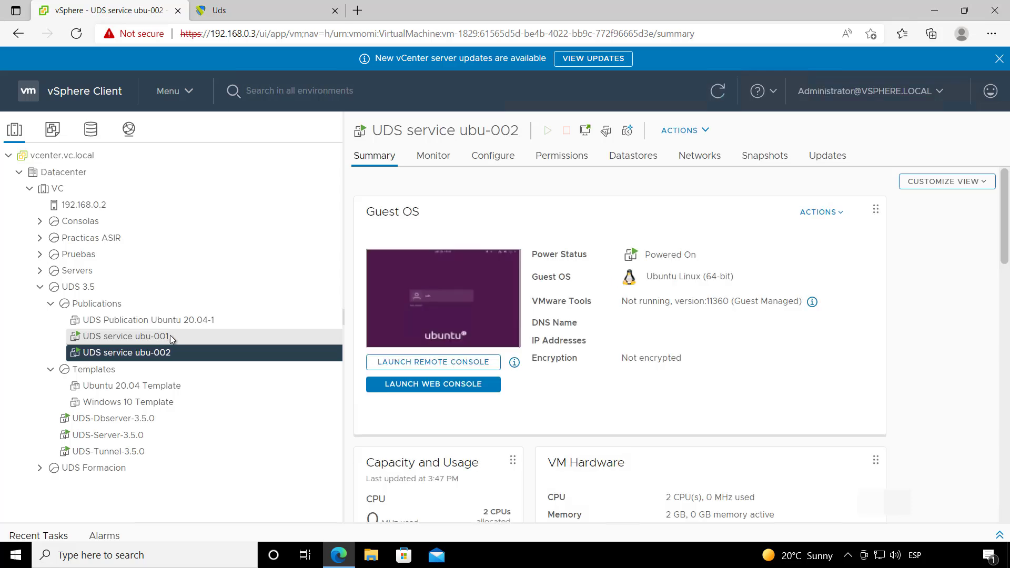
pyautogui.click(161, 339)
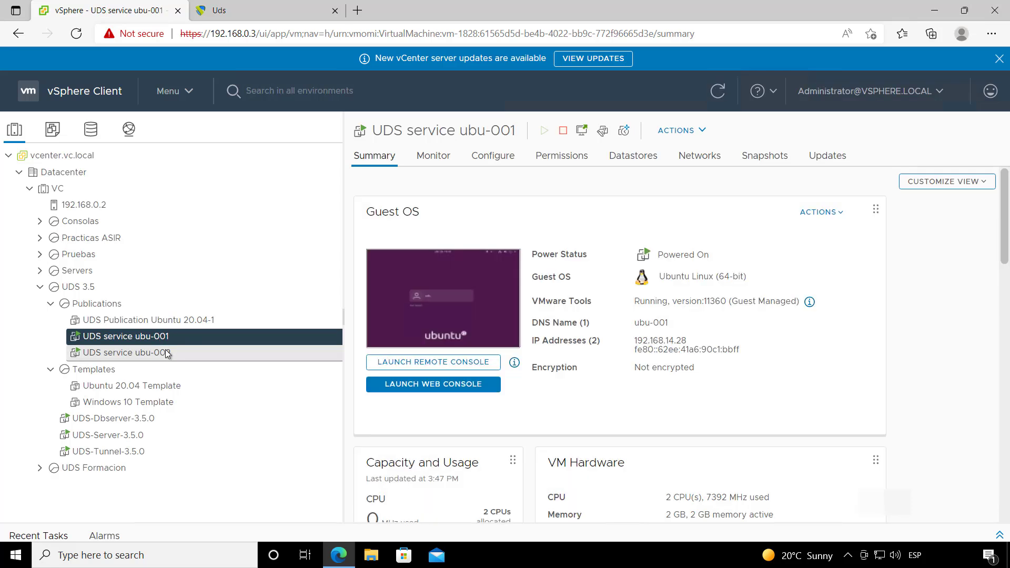
pyautogui.click(173, 351)
pyautogui.click(219, 10)
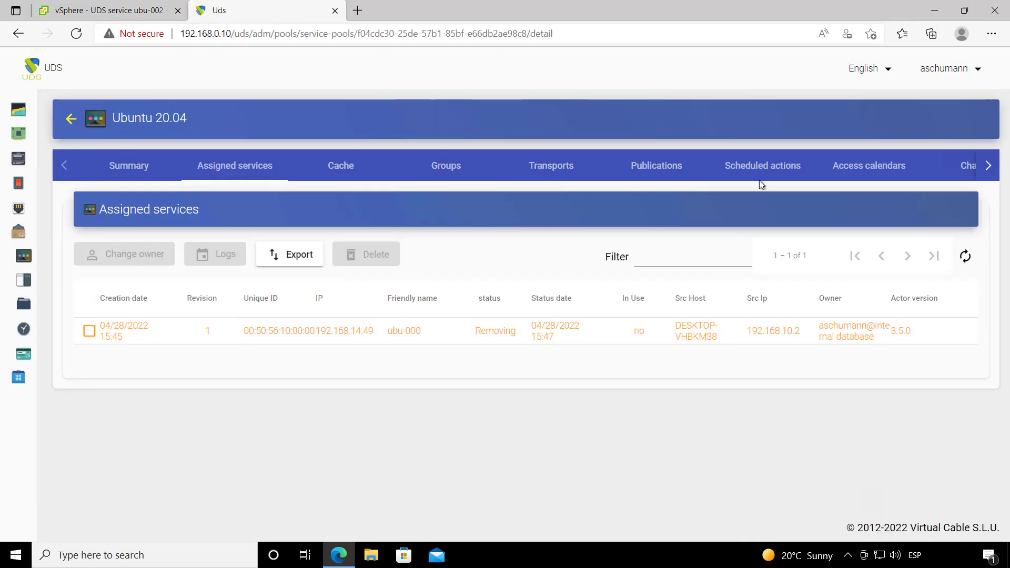
# Step: Refresh the pool's cache to confirm ubu-001 and ubu-002 are Valid, then return to the user portal
pyautogui.click(330, 167)
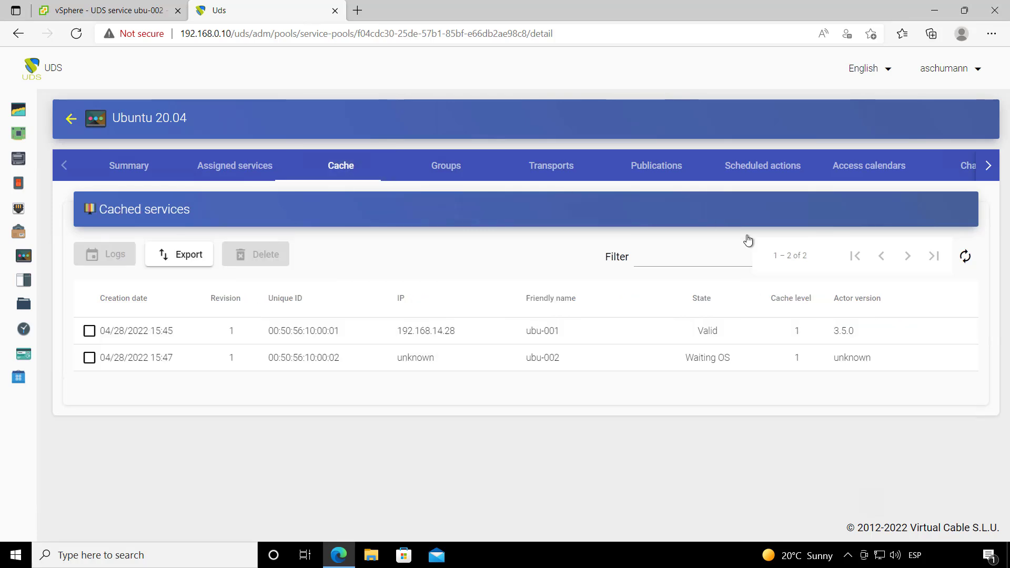
pyautogui.click(966, 257)
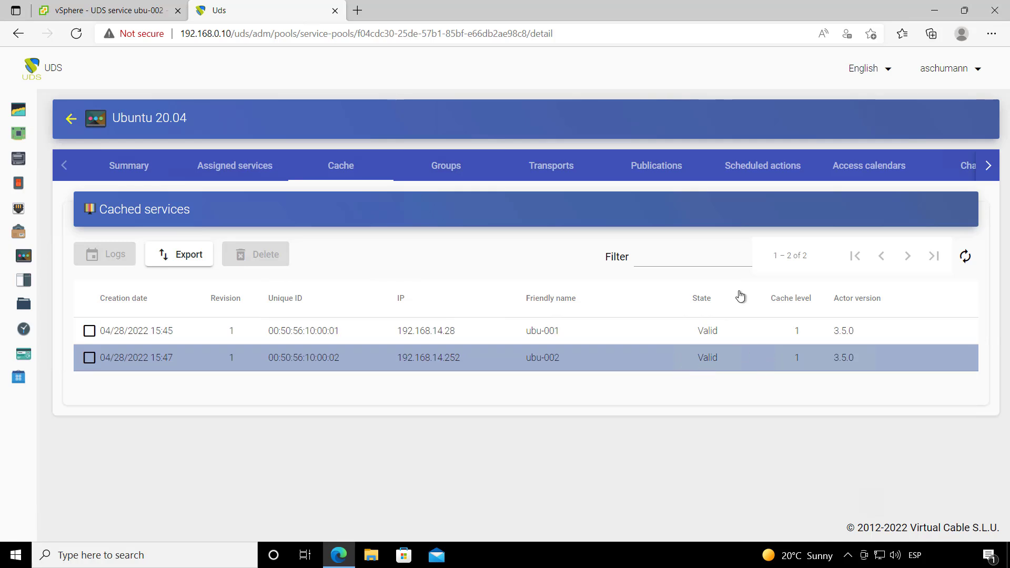
pyautogui.click(947, 70)
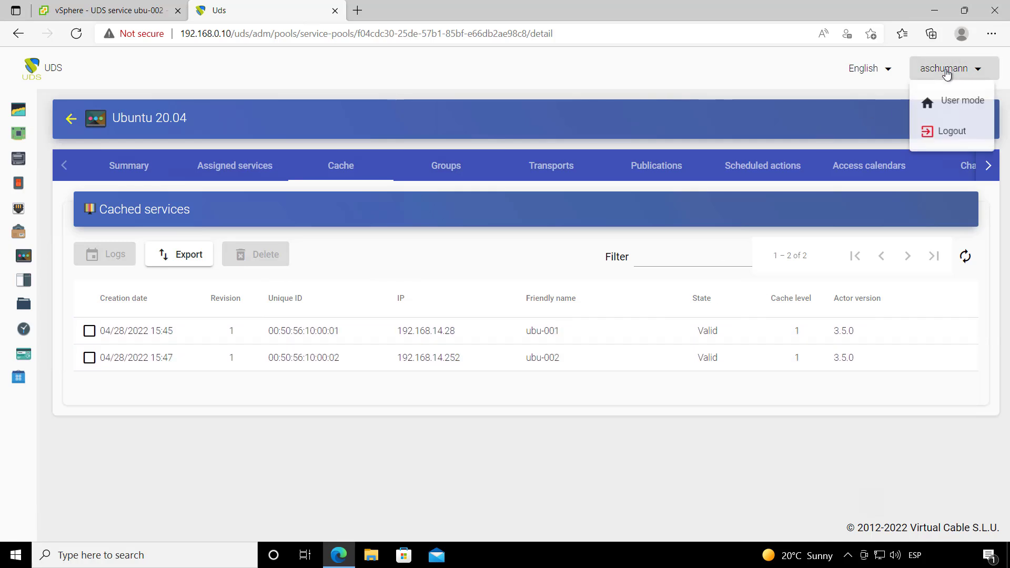
pyautogui.click(964, 101)
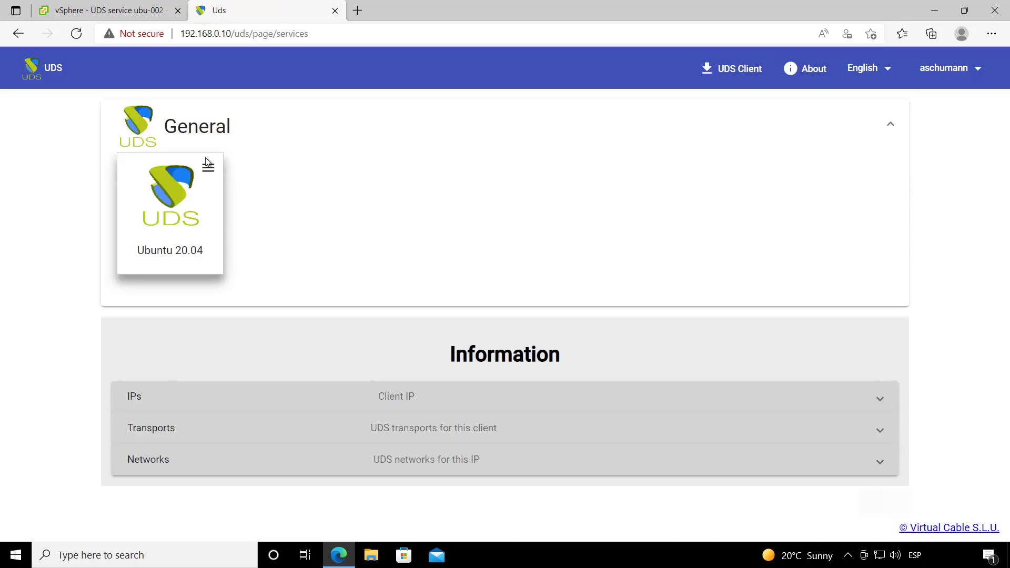
# Step: Connect to Ubuntu 20.04 through the HTML5 transport
pyautogui.click(208, 166)
pyautogui.moveTo(242, 201)
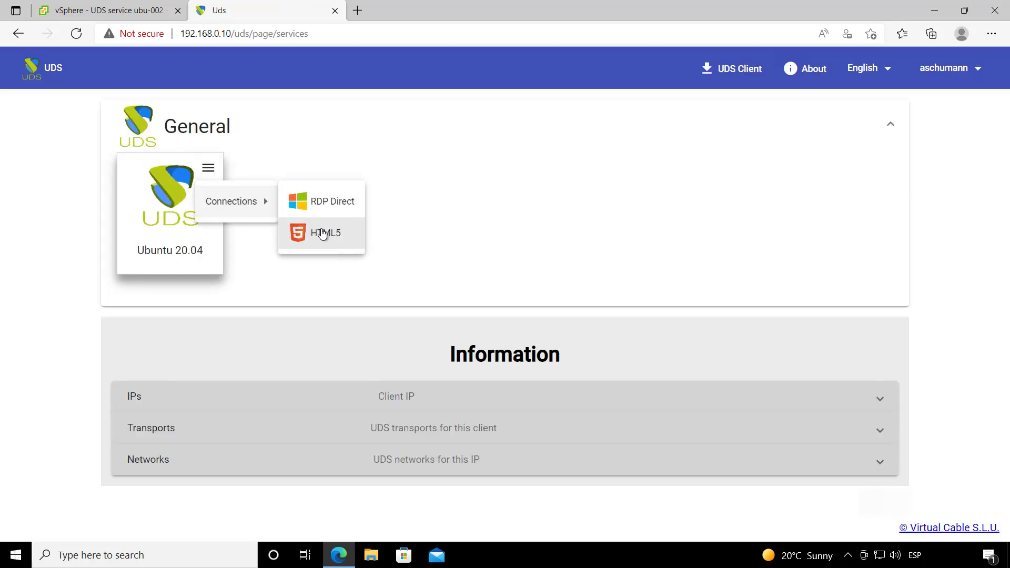
pyautogui.click(323, 234)
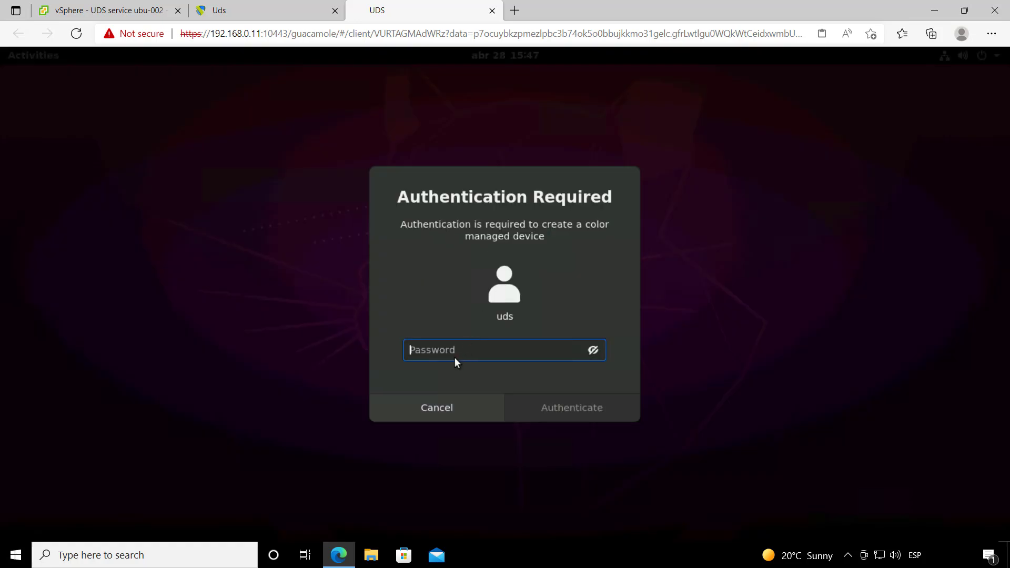
# Step: Authenticate in the HTML5 Ubuntu session with the account password, then log out of Ubuntu
pyautogui.write('uds')
pyautogui.press('Return')
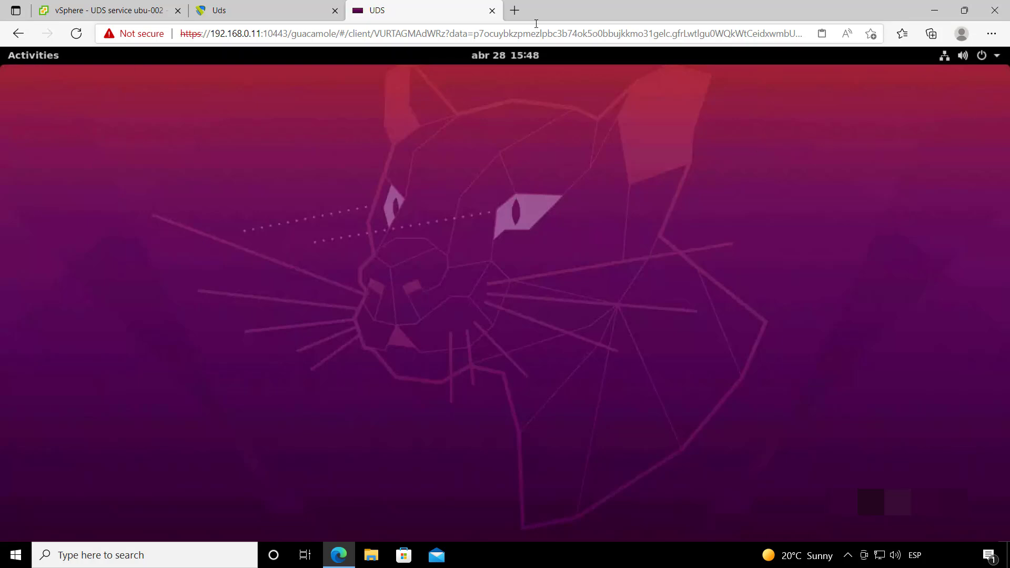
pyautogui.click(996, 58)
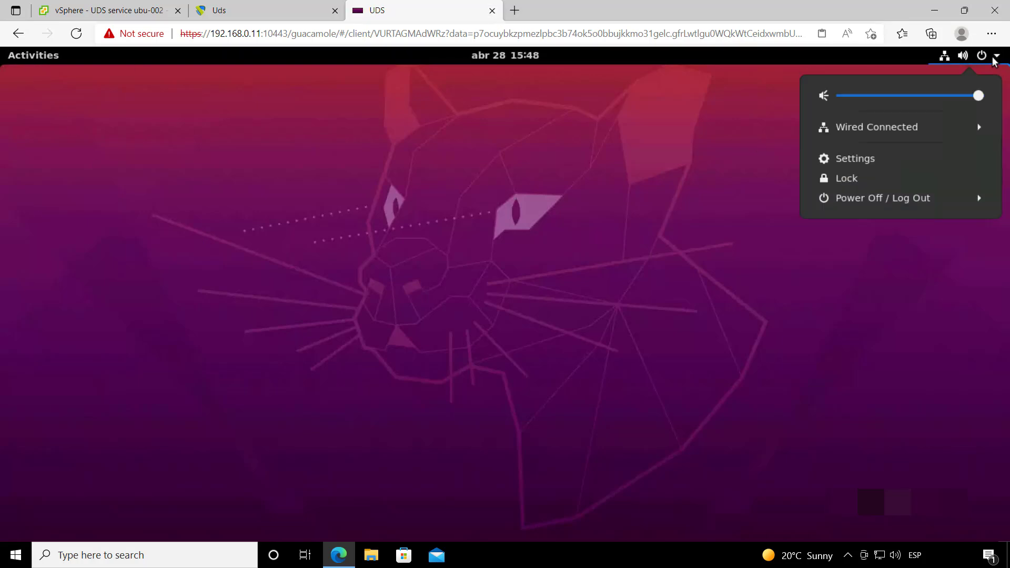
pyautogui.click(895, 198)
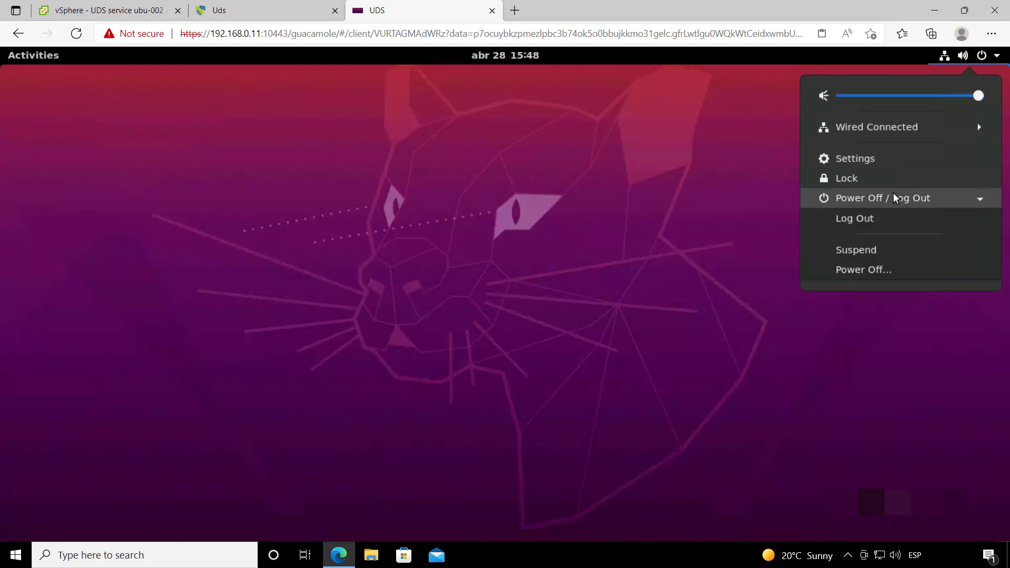
pyautogui.click(861, 219)
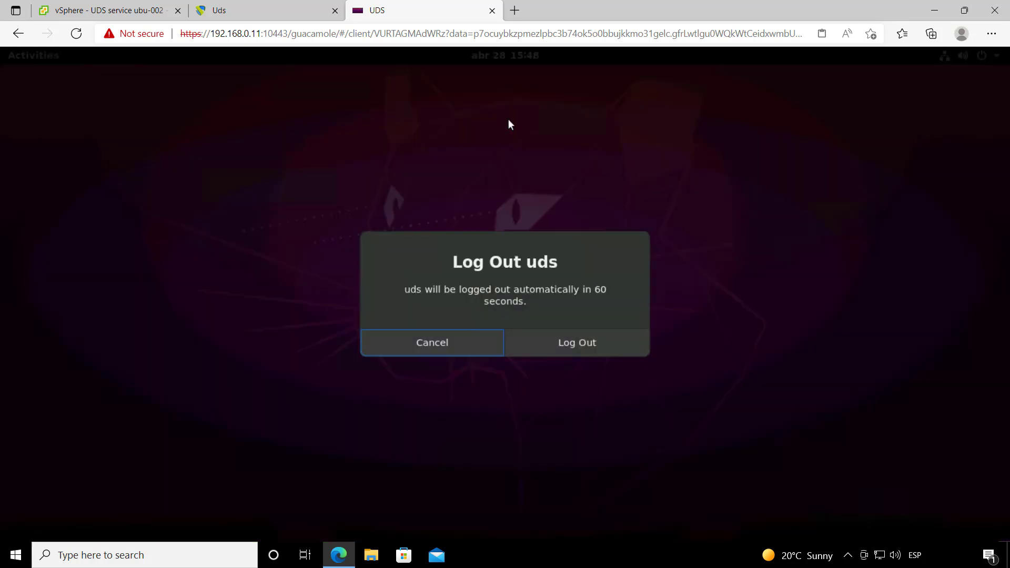
pyautogui.click(561, 350)
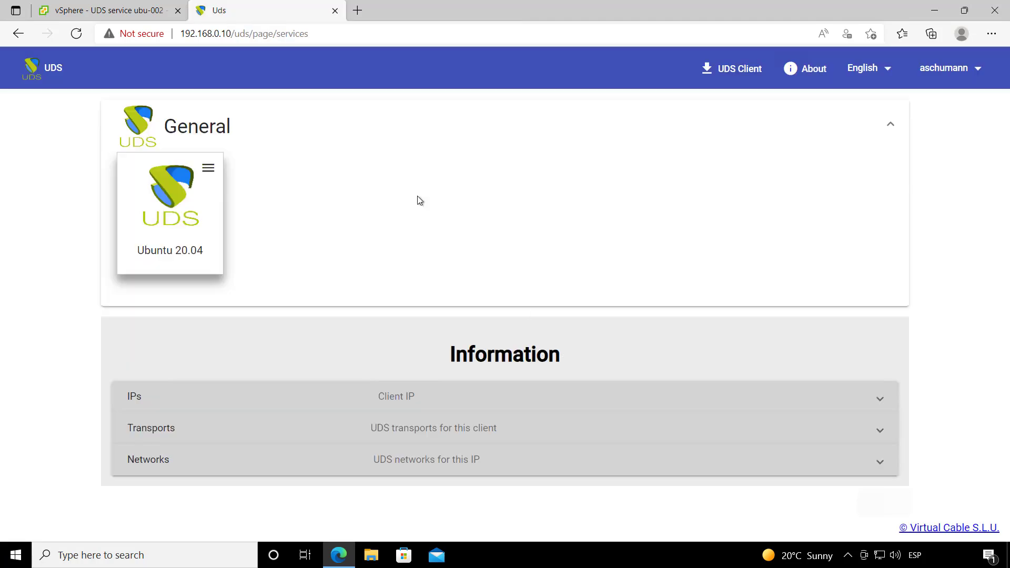